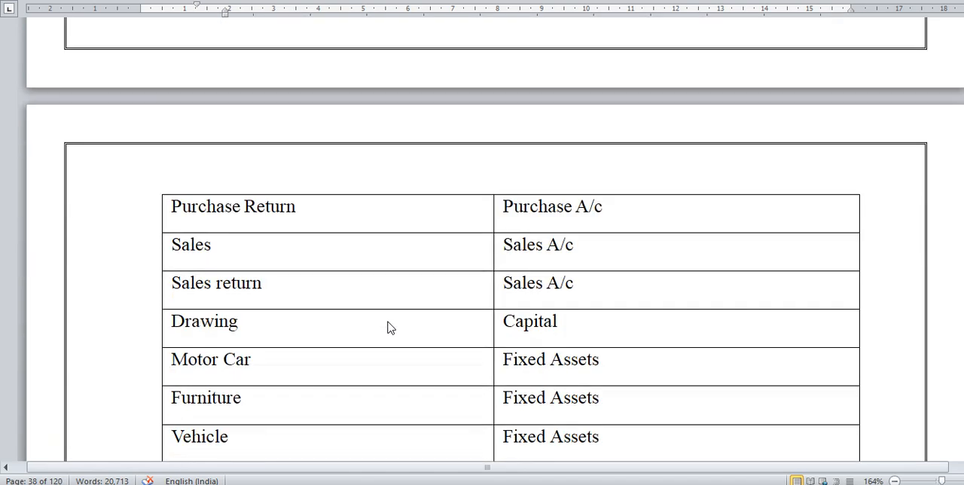
Step: Review the "Ledger and Under Group" table in the document to see which group each ledger belongs to
scroll(390, 327, down, 7)
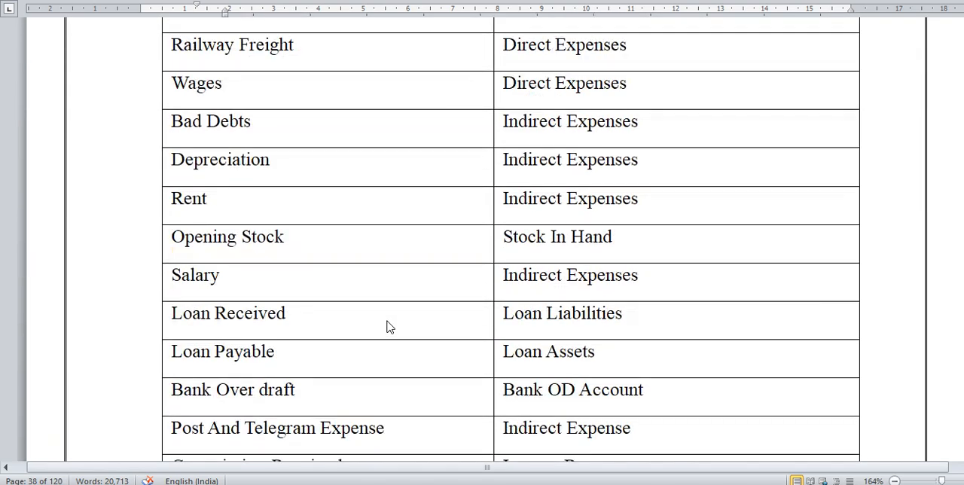
scroll(386, 325, down, 7)
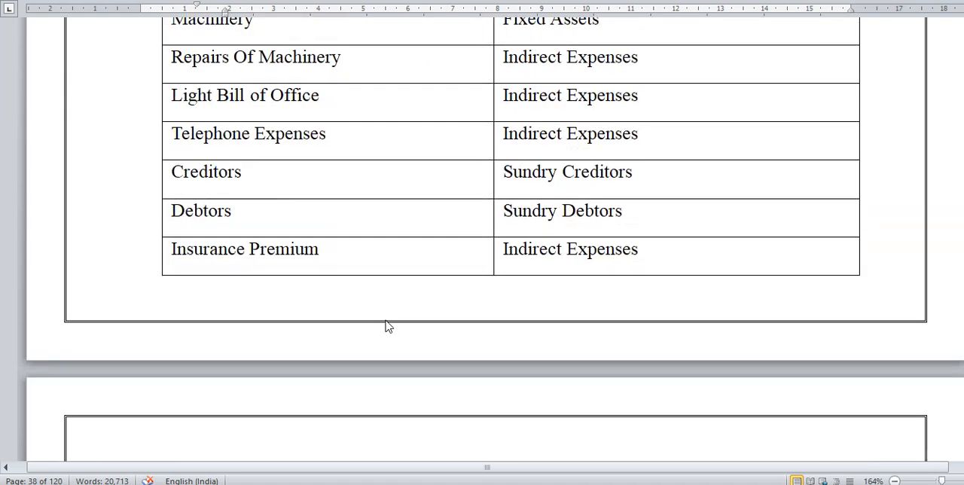
scroll(387, 326, down, 2)
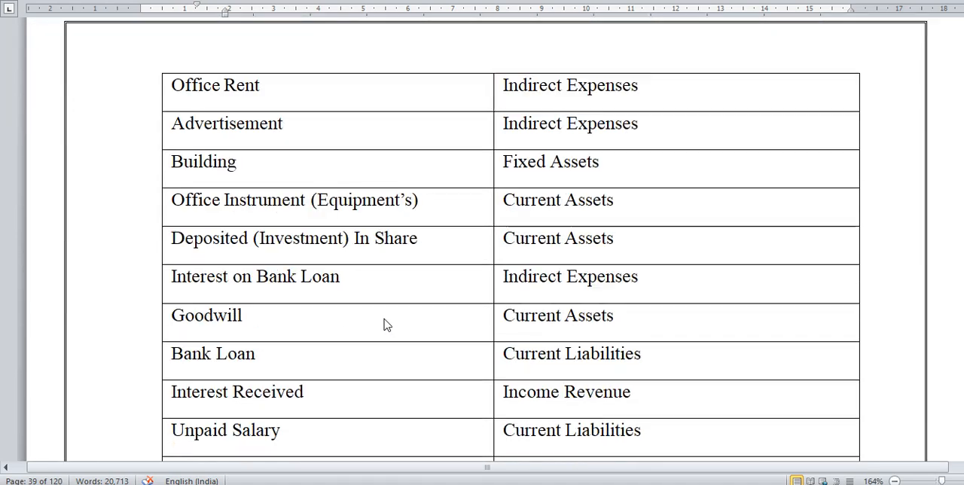
scroll(387, 325, down, 1)
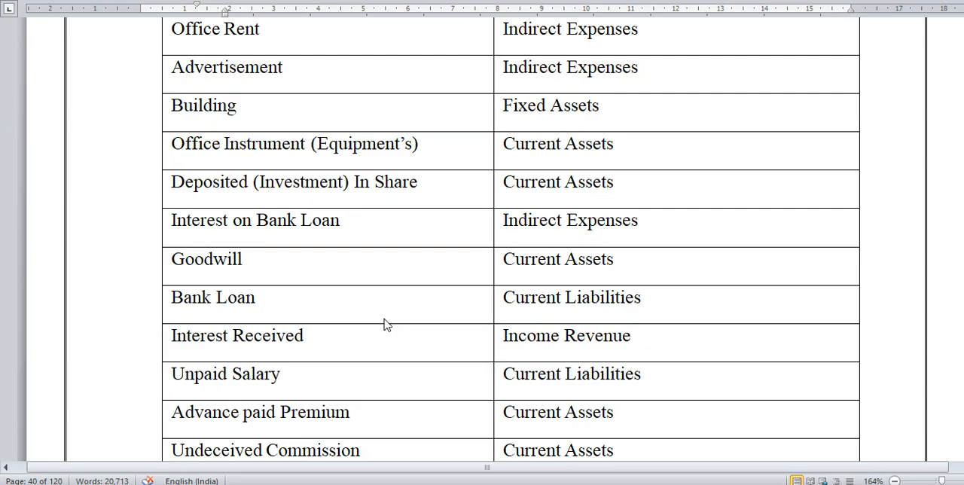
scroll(384, 324, down, 8)
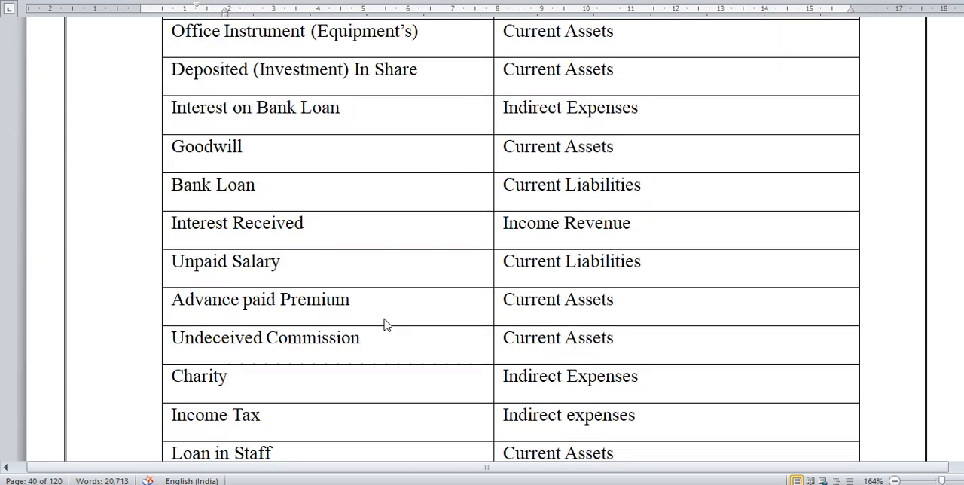
scroll(384, 325, down, 8)
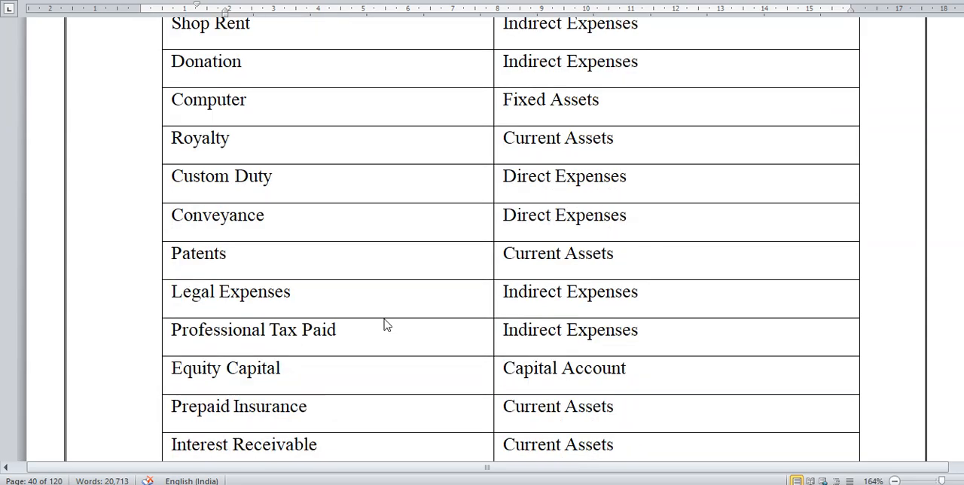
scroll(385, 323, down, 8)
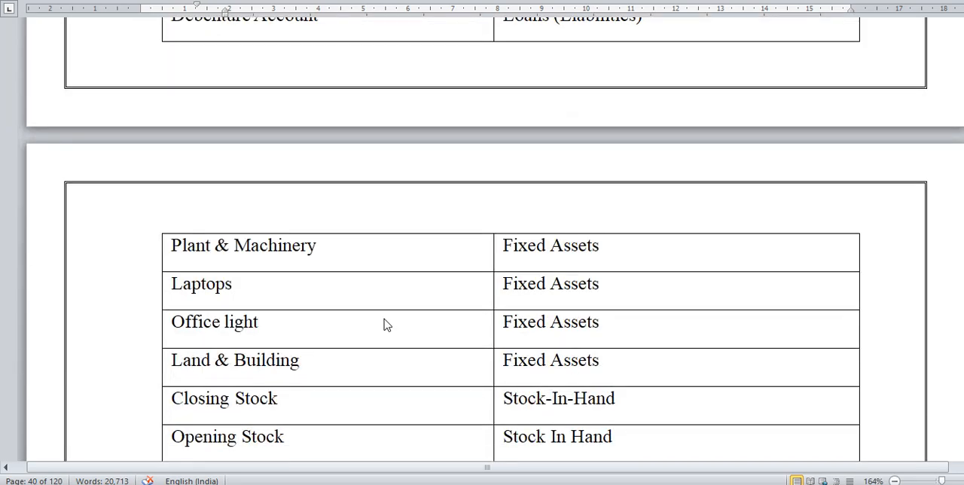
scroll(384, 325, down, 14)
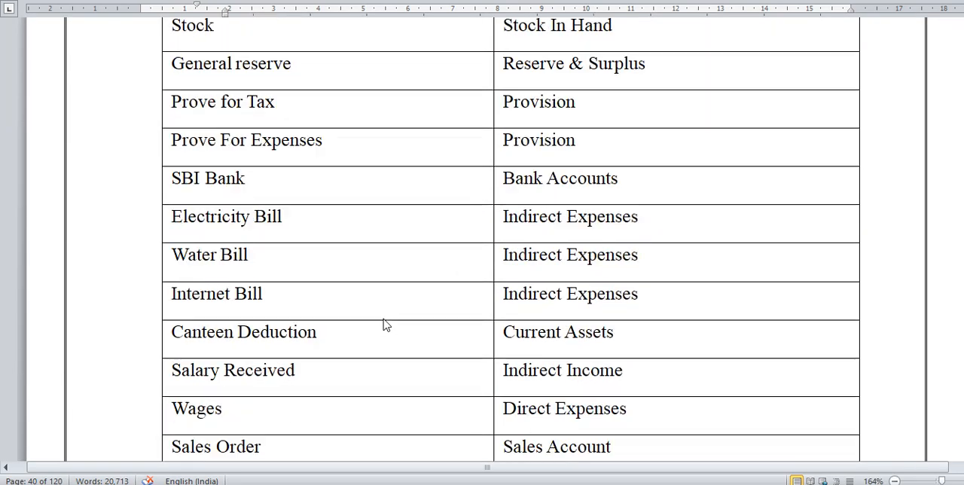
scroll(384, 324, up, 20)
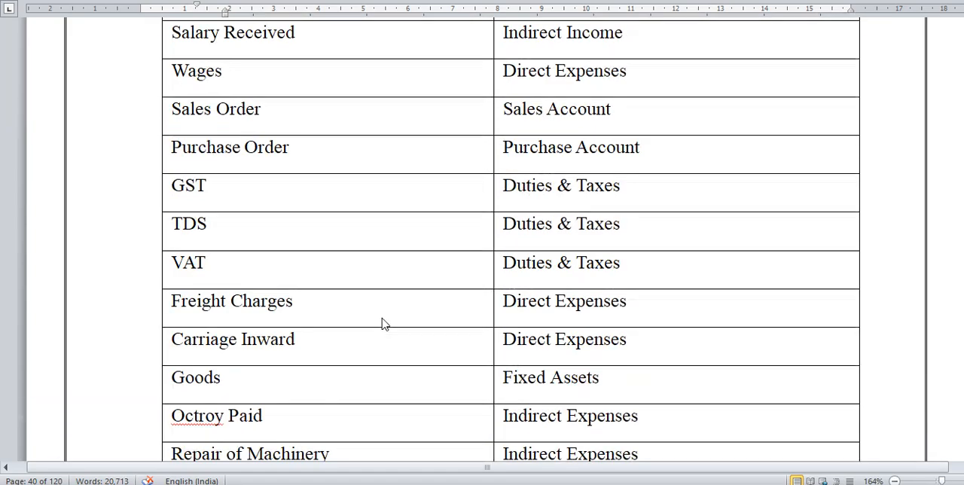
scroll(384, 324, up, 19)
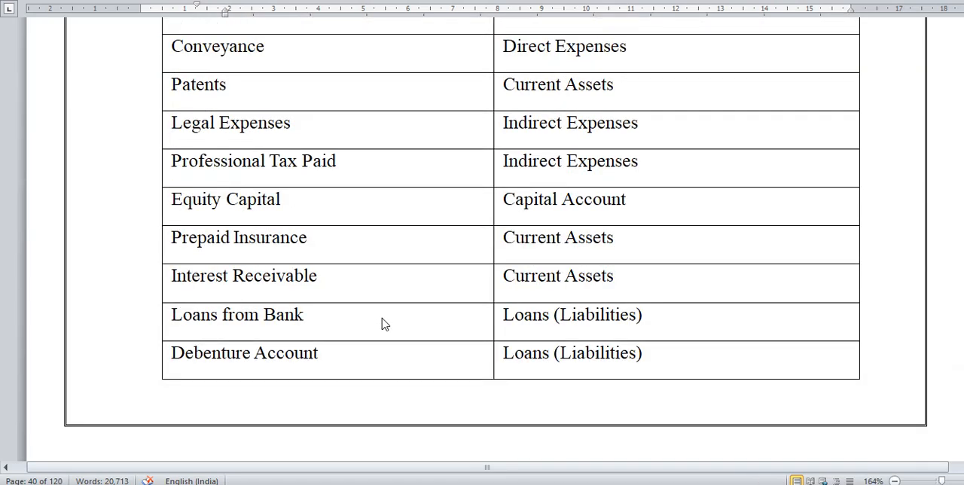
scroll(382, 324, down, 20)
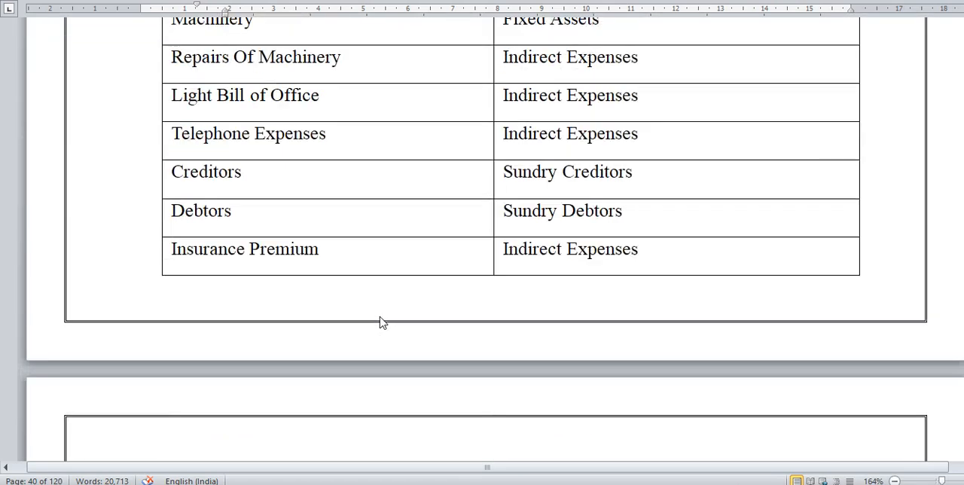
scroll(381, 322, up, 12)
scroll(381, 322, up, 9)
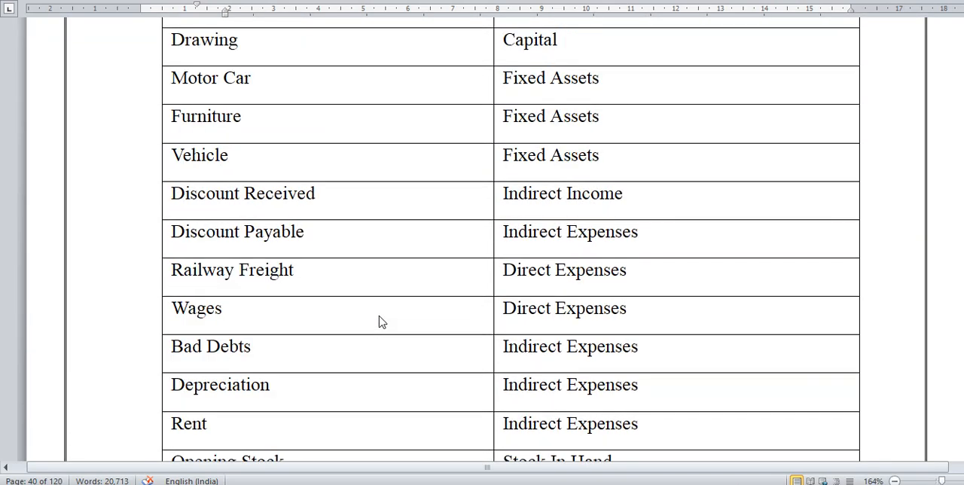
scroll(381, 322, up, 7)
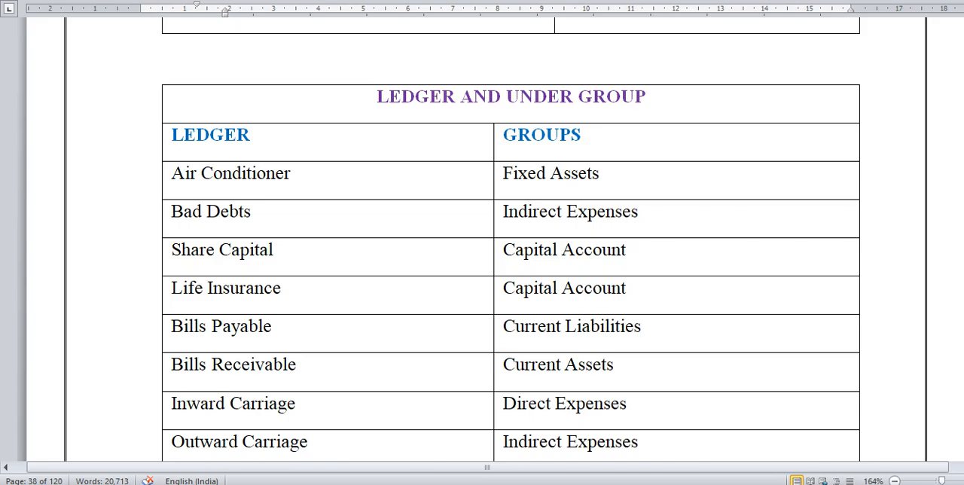
Step: Switch to Tally.ERP 9, return to the Gateway of Tally and open the ledger options of Accounts Info
mouse_move(331, 484)
click(331, 464)
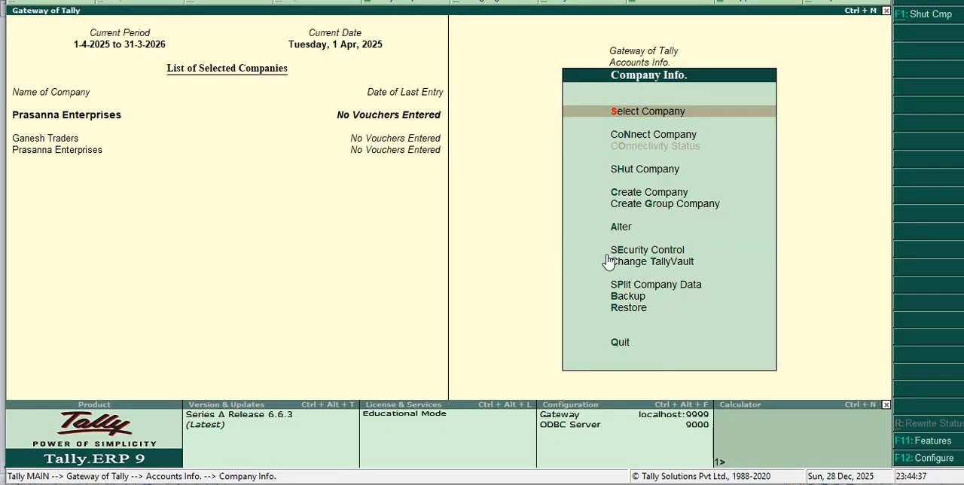
key(Escape)
key(Escape)
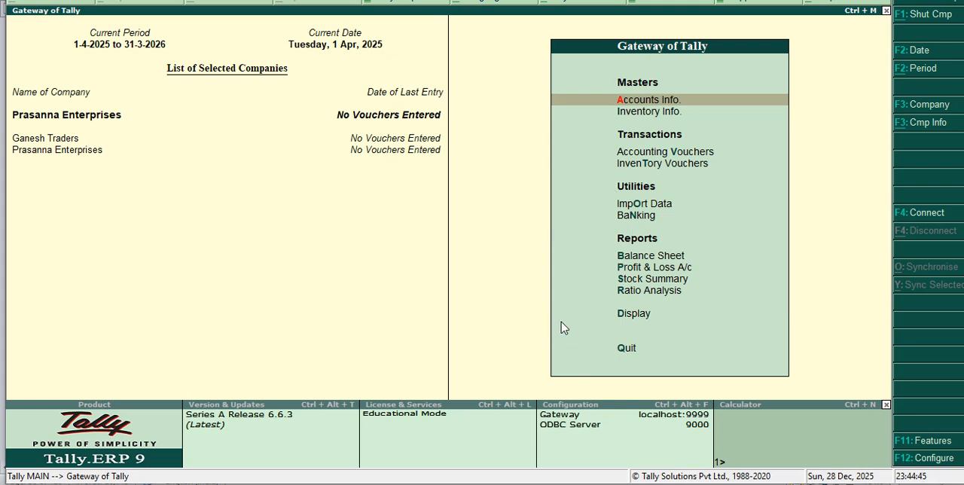
click(645, 104)
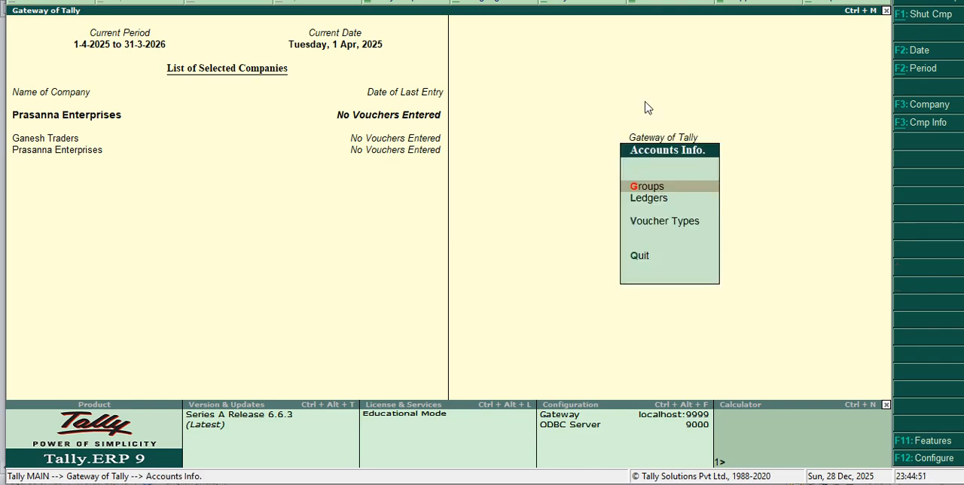
click(640, 200)
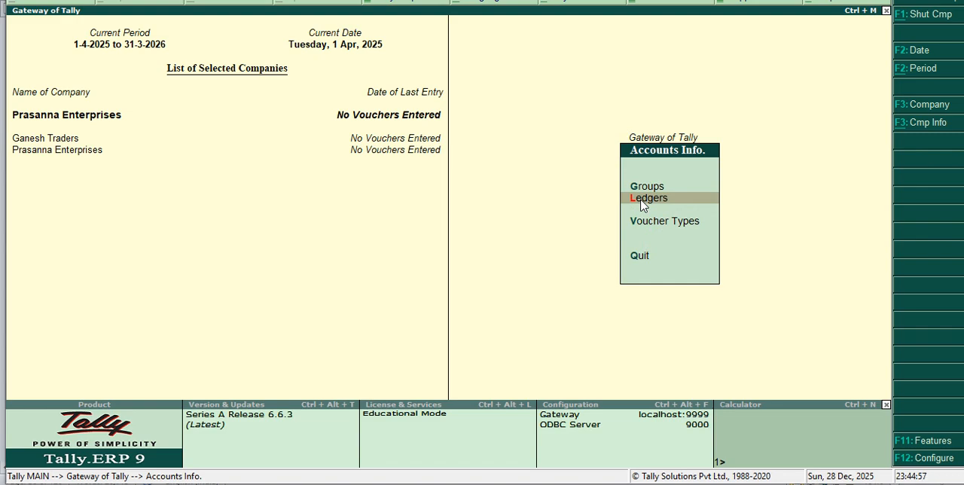
click(640, 200)
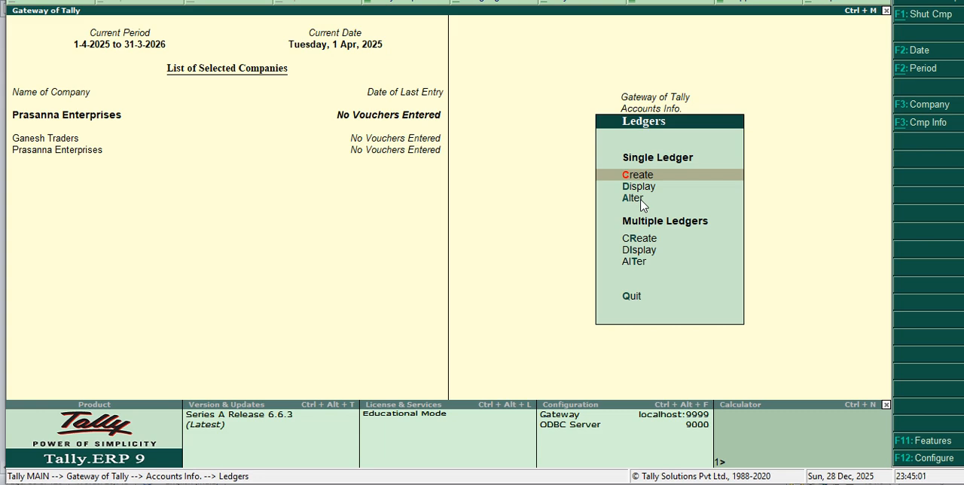
Step: Open multiple-ledger alteration for All Items and advance past the Cash and Profit & Loss A/c rows to a new row
key(Down)
key(Down)
key(Down)
key(Down)
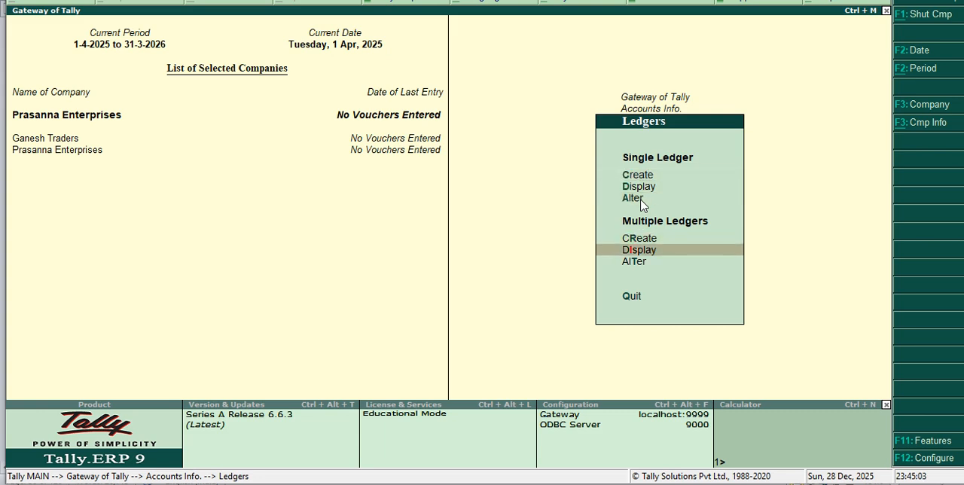
key(Down)
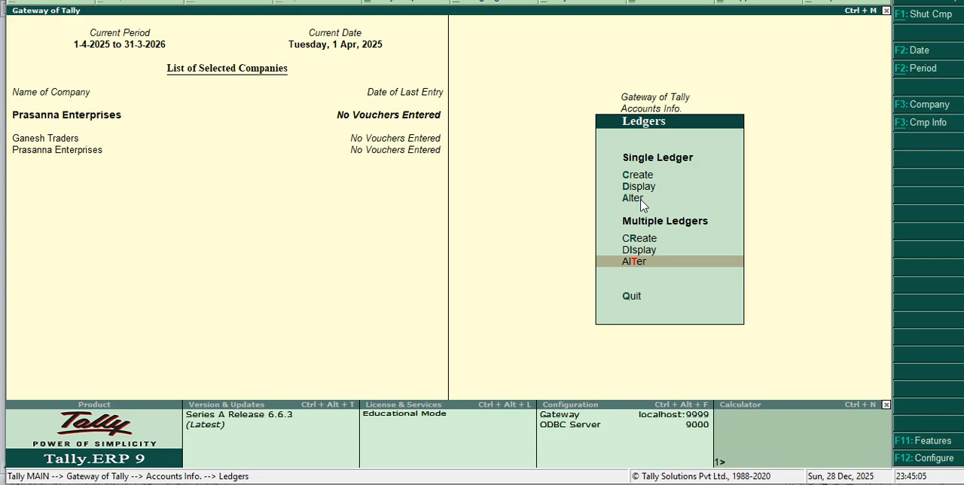
key(Return)
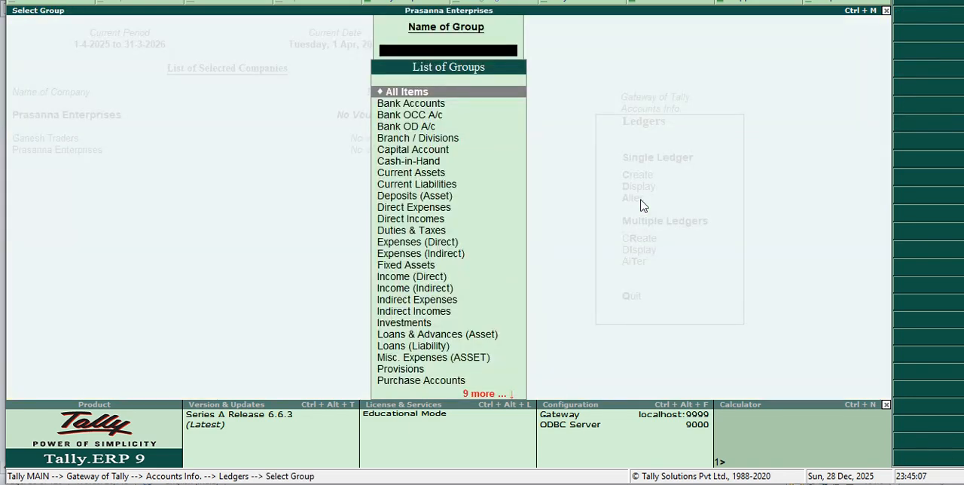
key(Return)
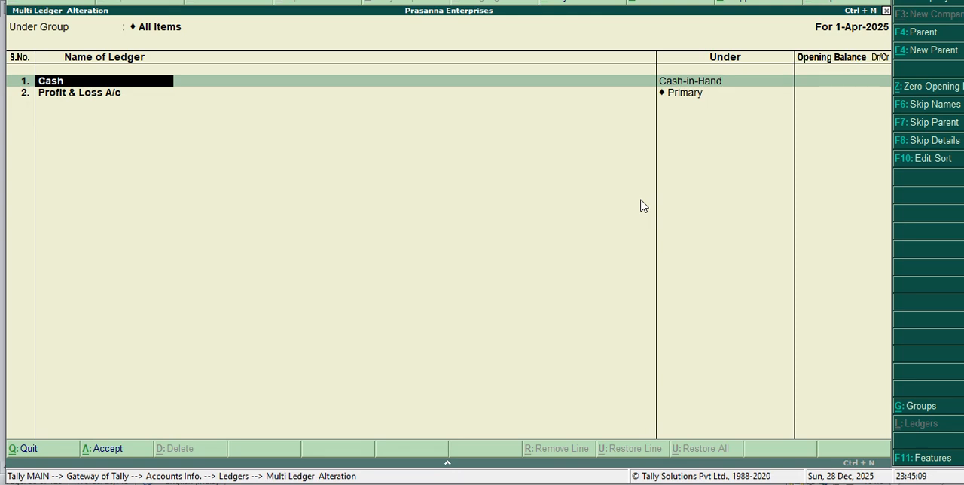
key(Return)
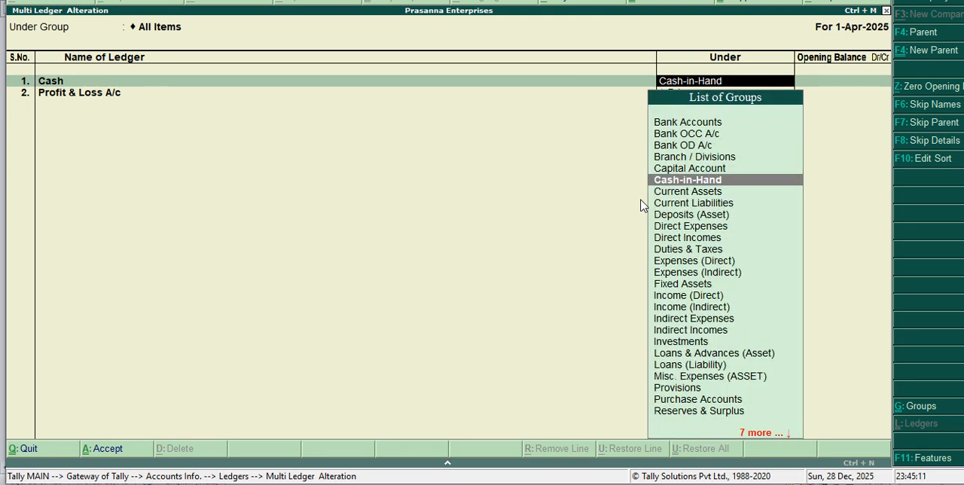
key(Return)
key(Return)
key(Return)
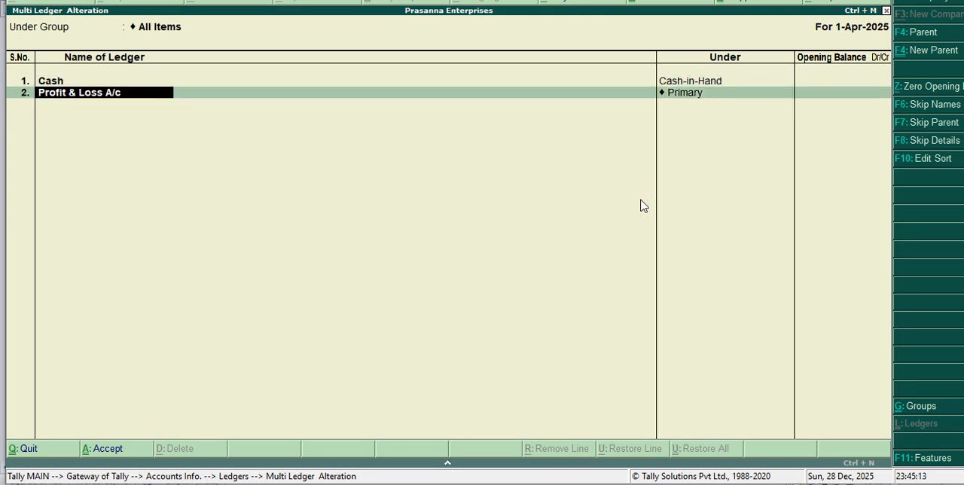
key(Return)
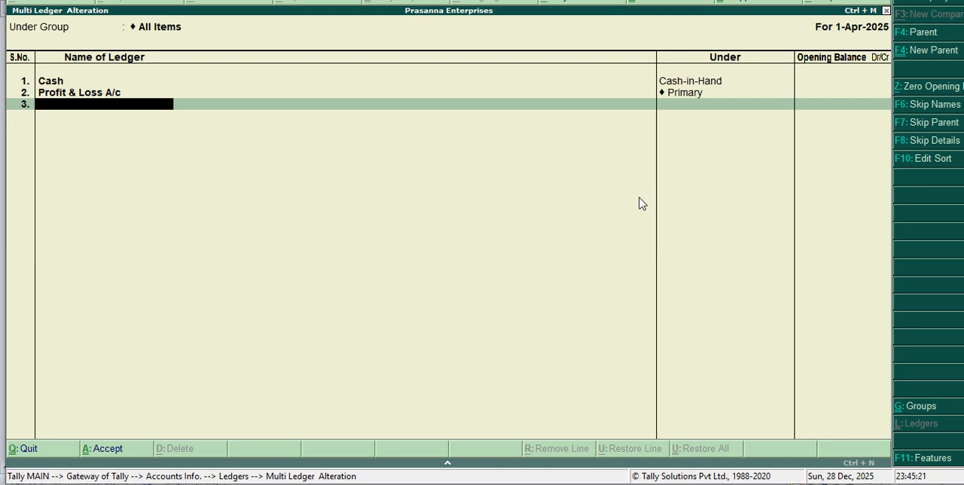
Step: Add a ledger named Air Conditioner under the Fixed Assets group, leaving its opening balance empty
text(Air Cob)
key(BackSpace)
text(nditioner)
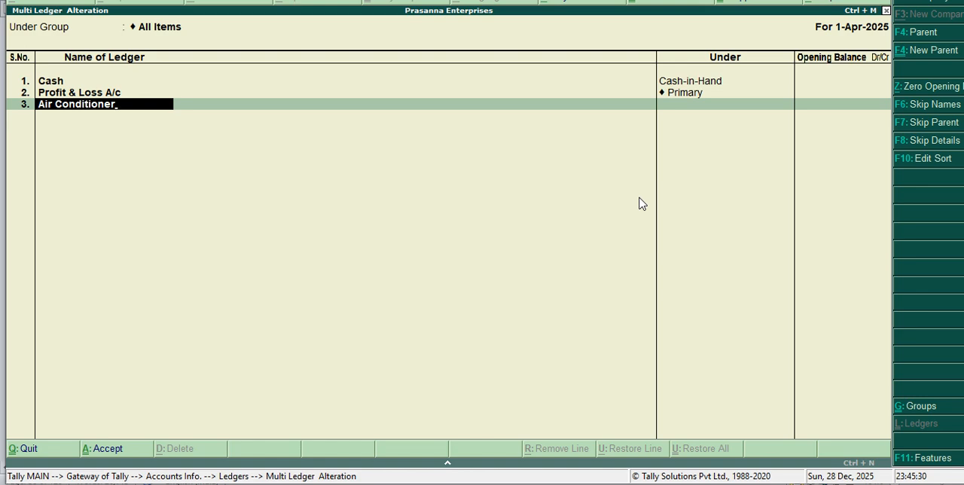
key(Return)
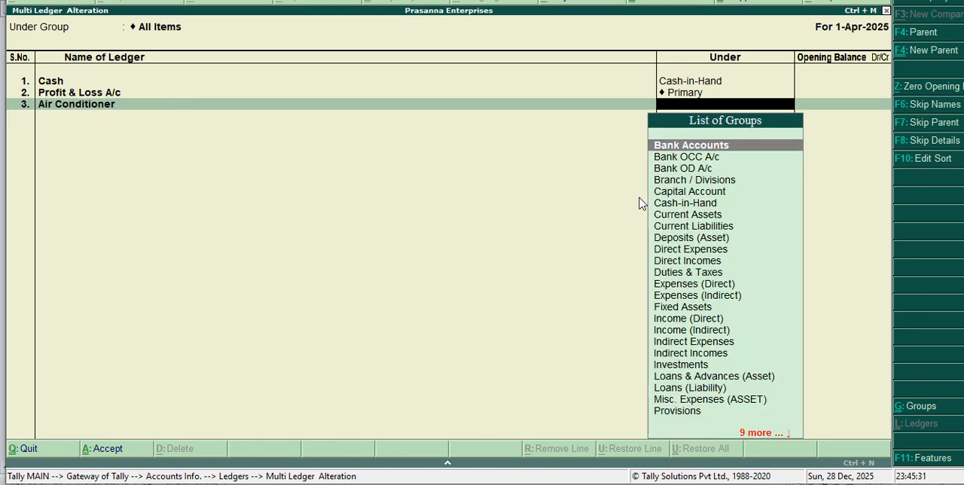
text(fix)
key(Return)
key(Return)
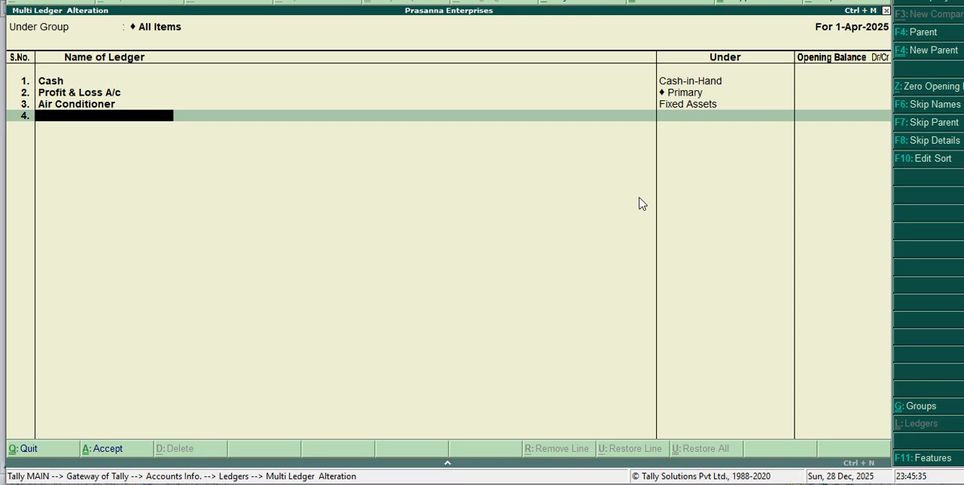
Step: Add a ledger named Bad Debts under the Indirect Expenses group, leaving its opening balance empty
text(Bad Debts)
key(Return)
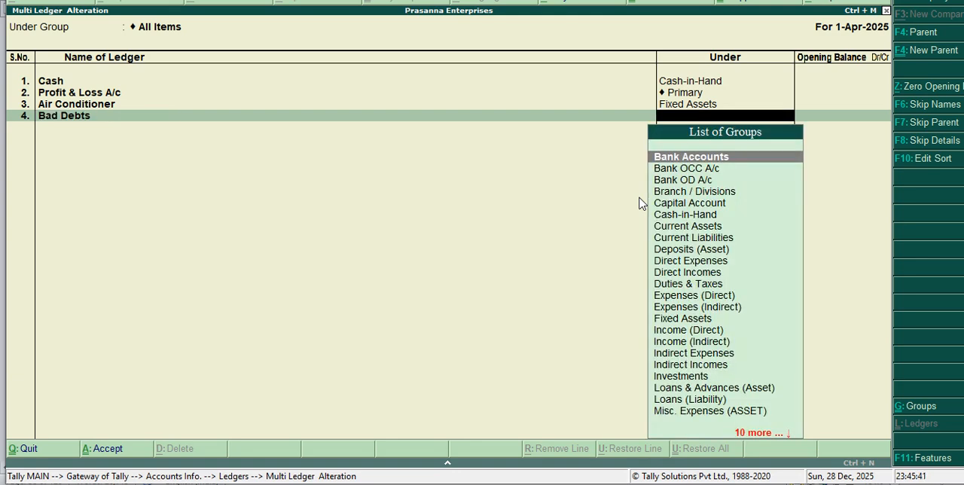
text(I)
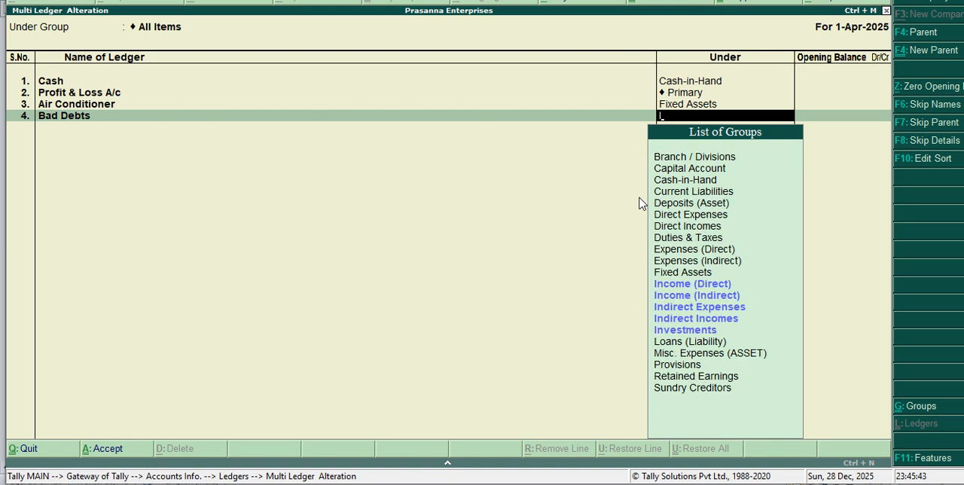
key(Down)
key(Down)
key(Down)
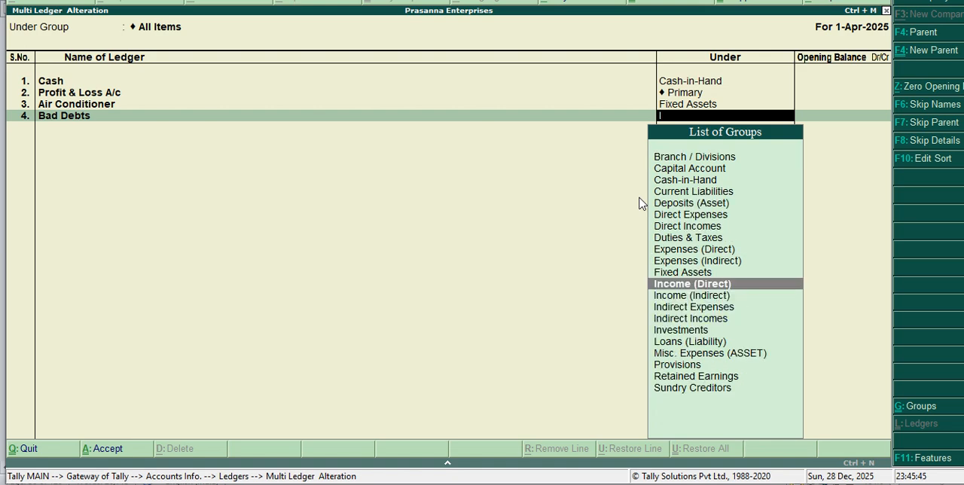
key(Return)
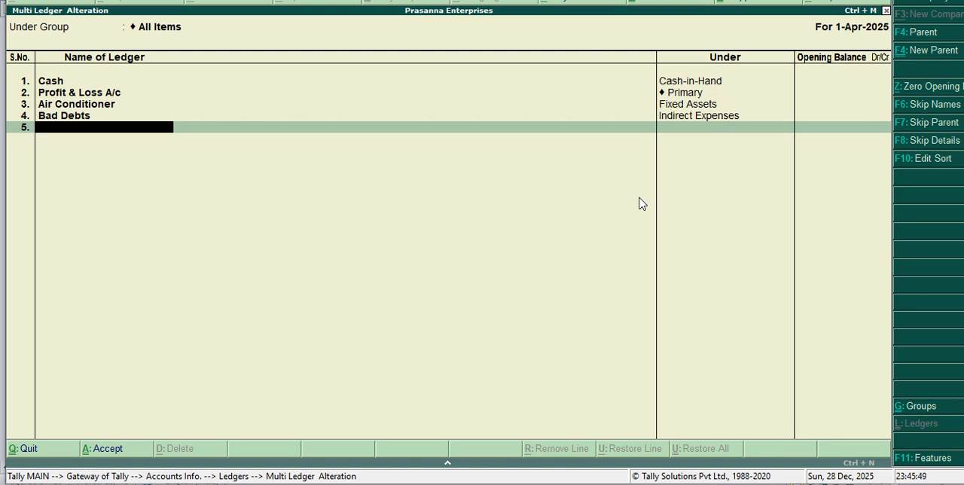
Step: Add a ledger named Share Capital in the fifth row and assign it to the Capital Account group
text(Share Capita)
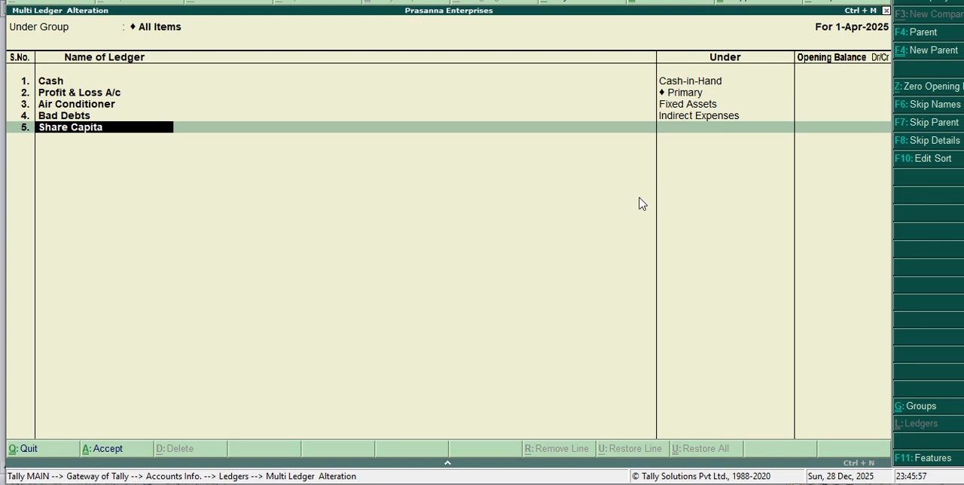
text(l)
key(Return)
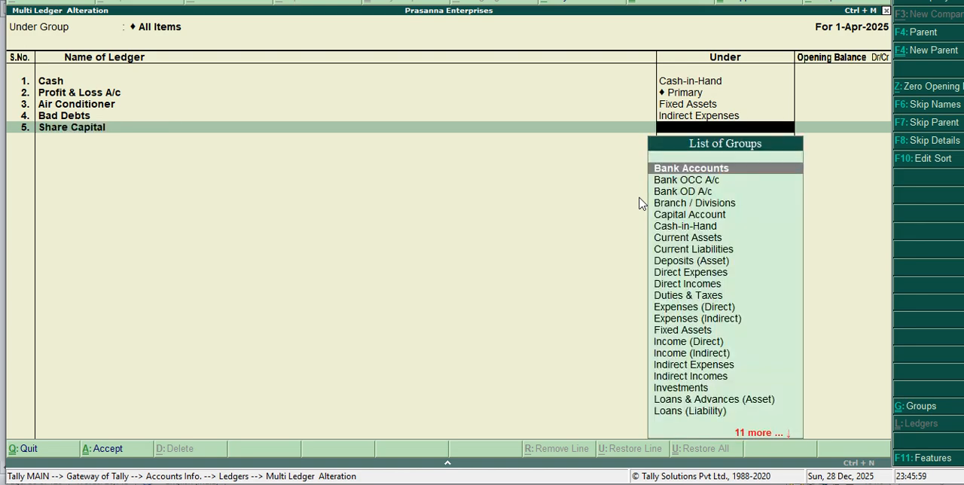
text(ca)
key(Return)
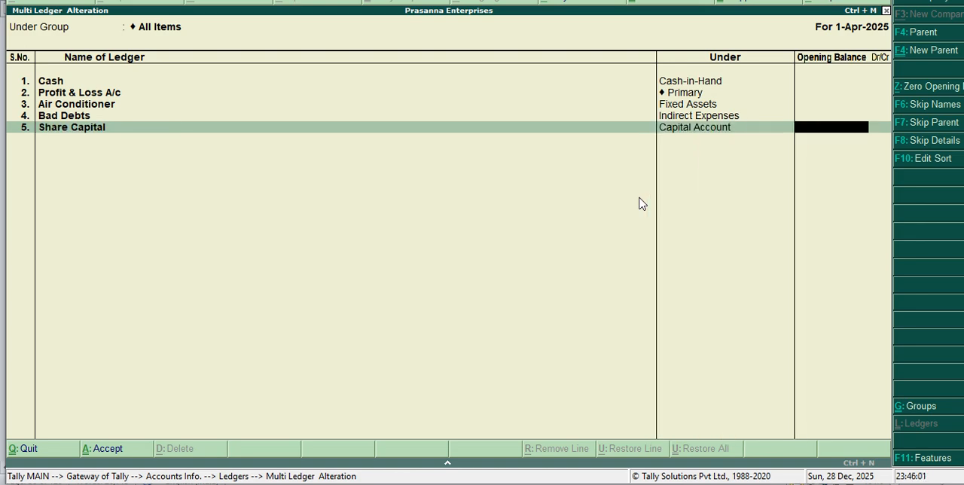
Step: Leave Share Capital's opening balance empty and add a ledger named Bills Payable under the Current Liabilities group
key(Return)
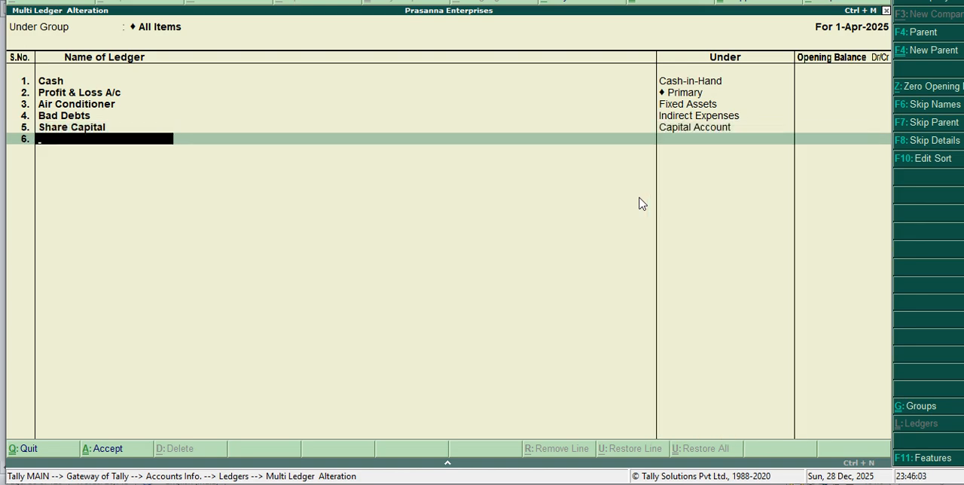
text(Bikk)
key(BackSpace)
key(BackSpace)
text(lls Payab)
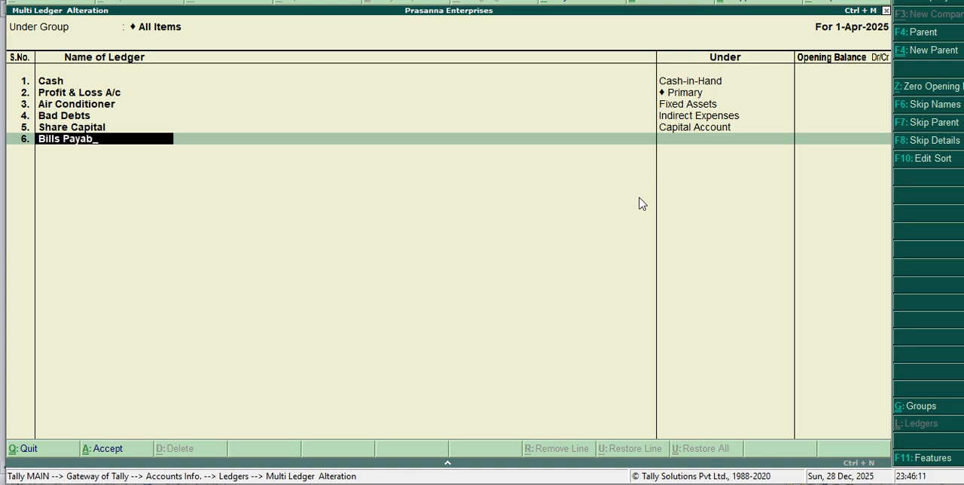
text(le)
key(Return)
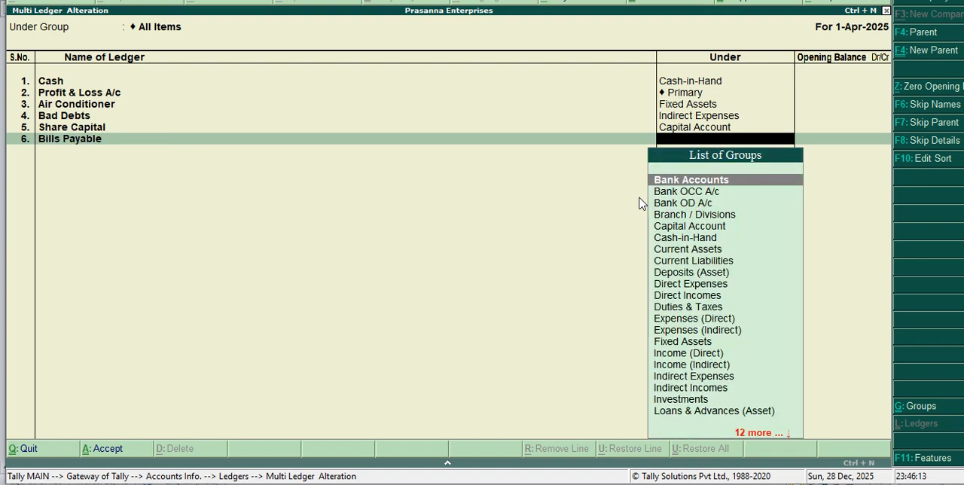
text(C)
key(Down)
key(Down)
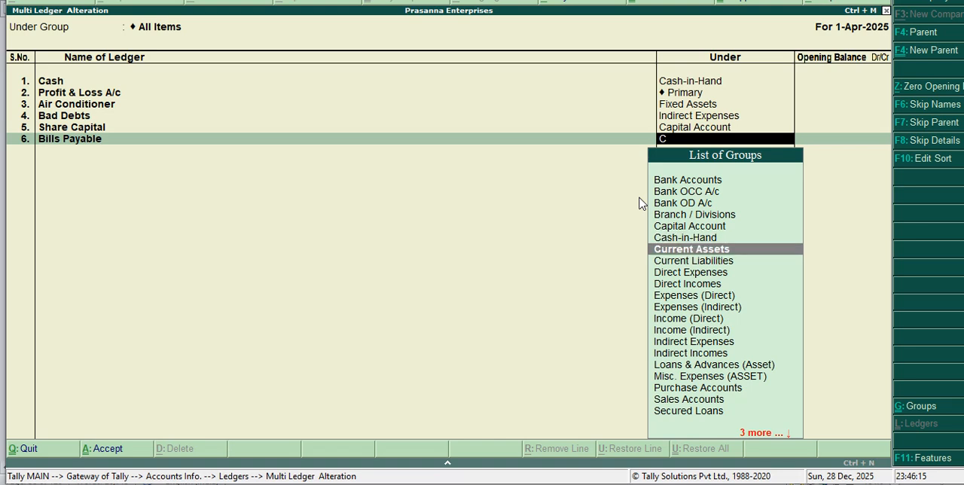
key(Down)
key(Return)
key(Return)
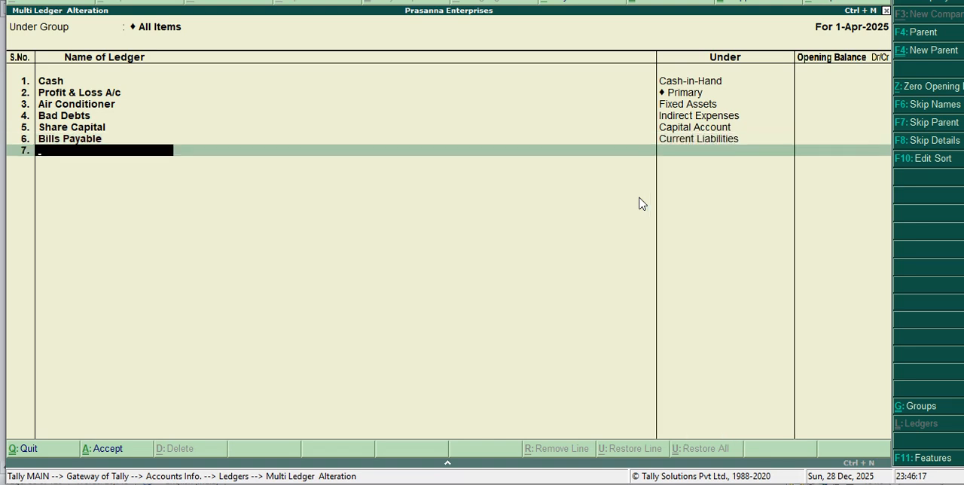
Step: Add a ledger named Bills Receivable under the Current Assets group, leaving its opening balance empty
text(Bills Receivable)
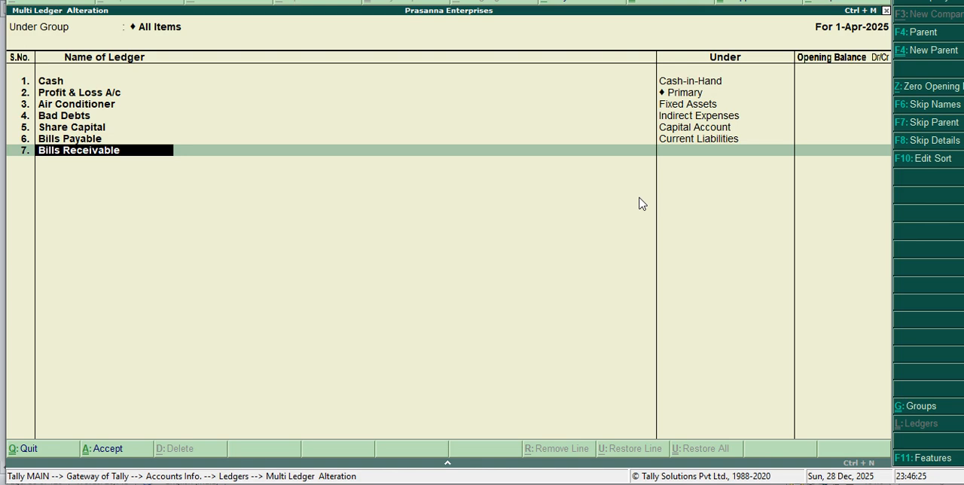
key(Return)
text(C)
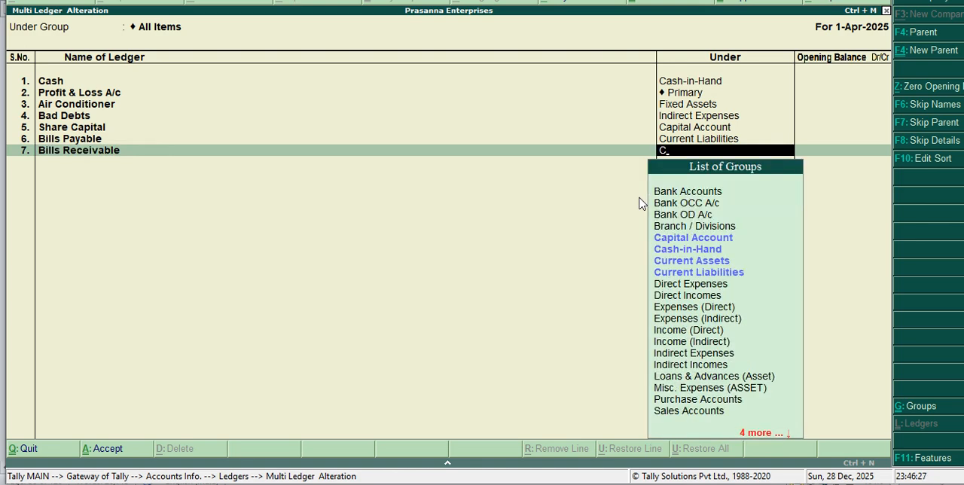
key(Down)
key(Down)
key(Down)
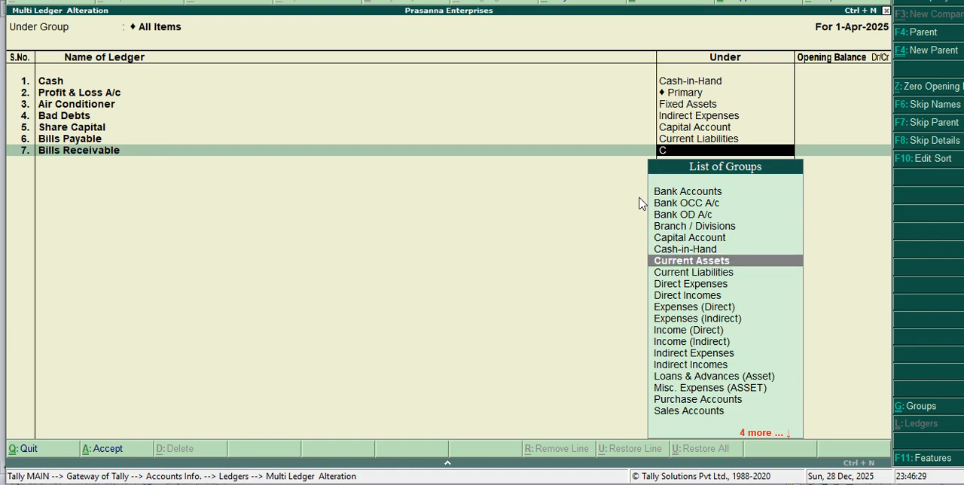
key(Return)
key(Return)
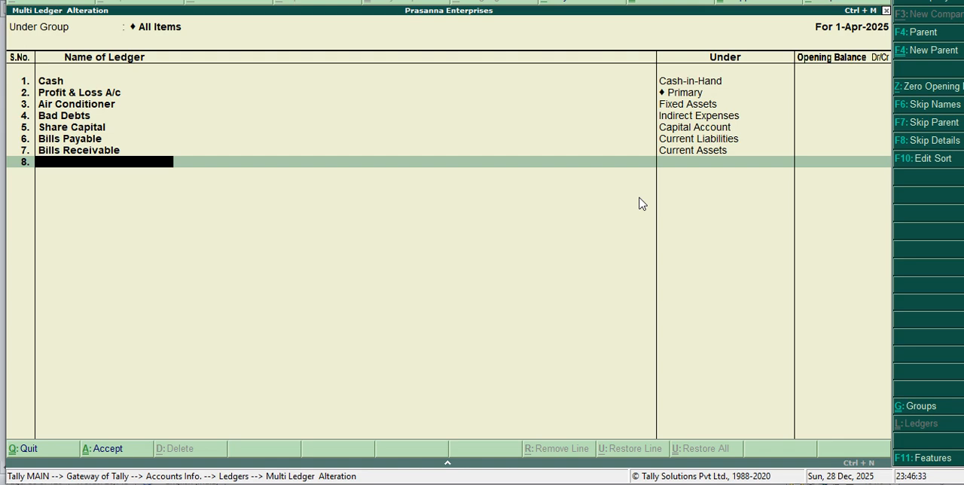
Step: Add a ledger named Carriage Inward under the Direct Expenses group, leaving its opening balance empty
text(Carriage Inward)
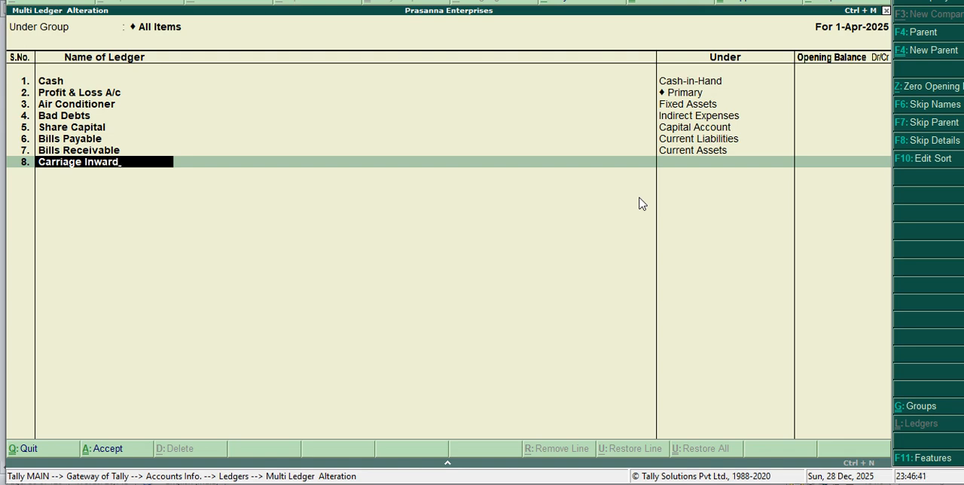
key(Return)
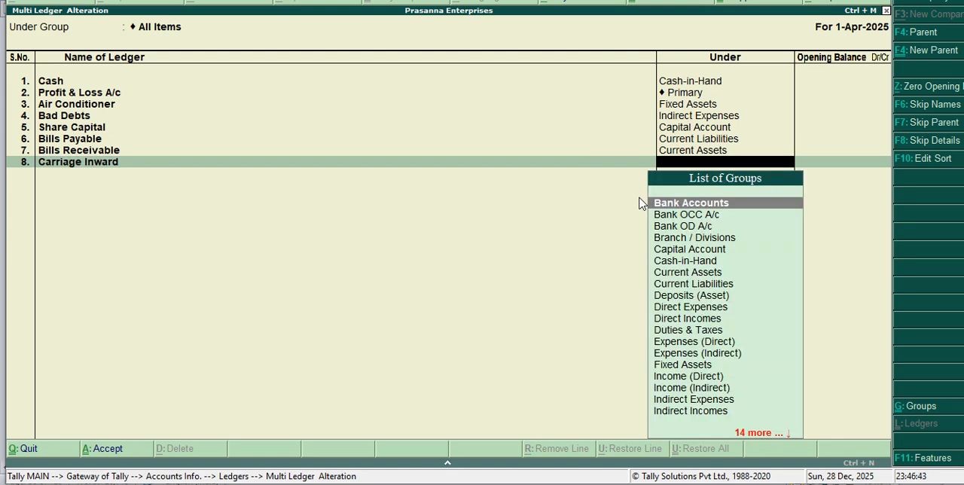
text(D)
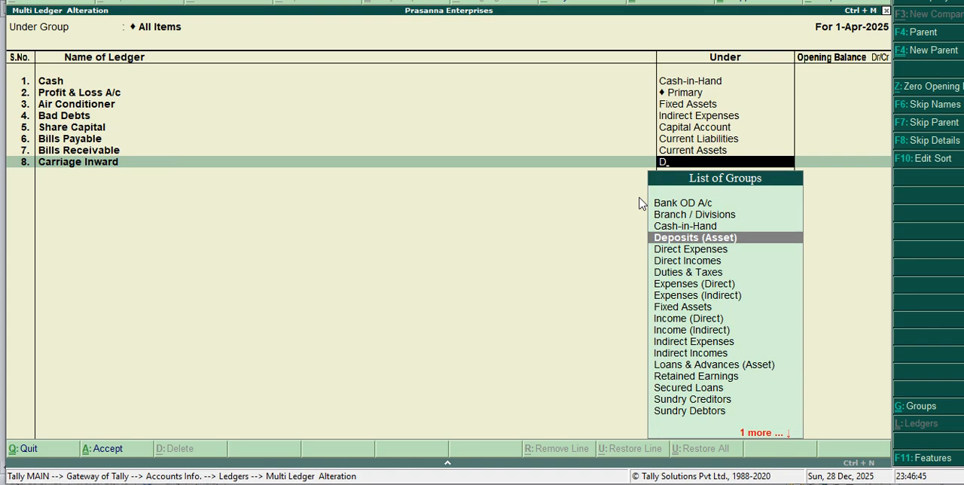
key(Down)
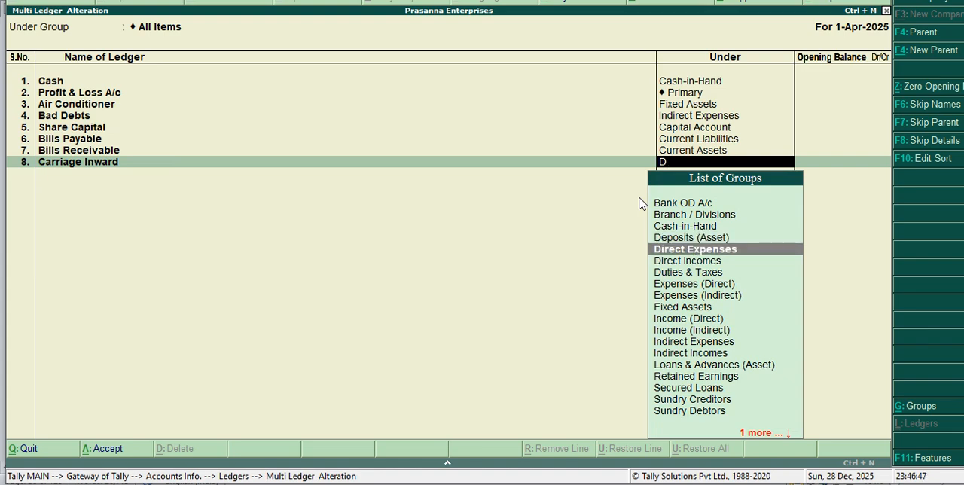
key(Return)
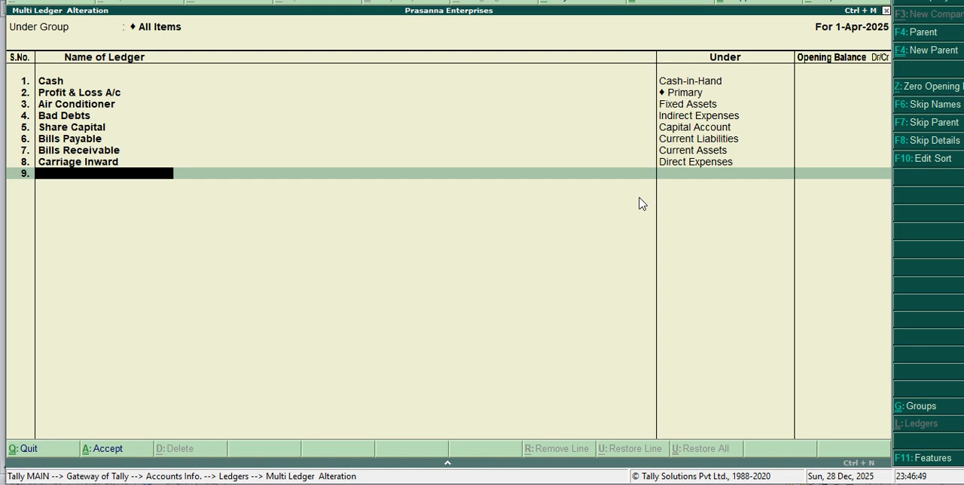
Step: Enter Carriage Out Ward as the ledger name in the ninth row
text(Carriage Out Ward)
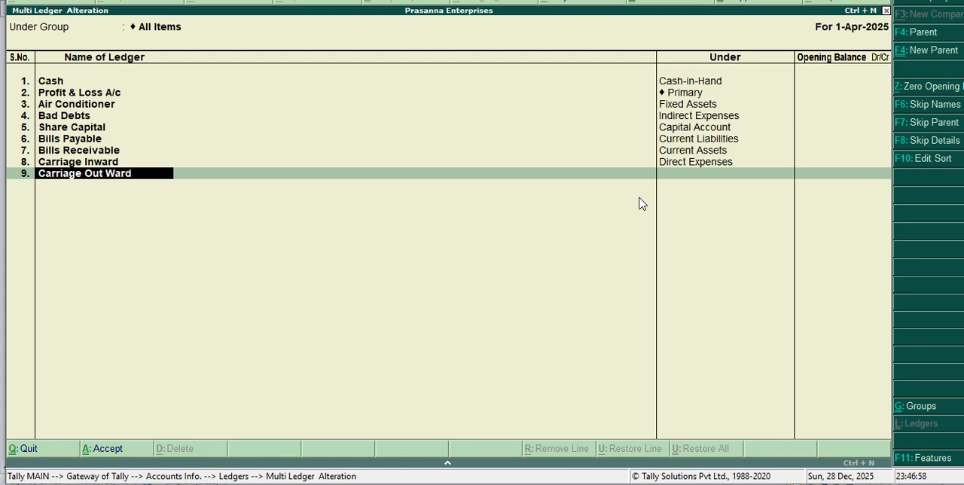
key(Return)
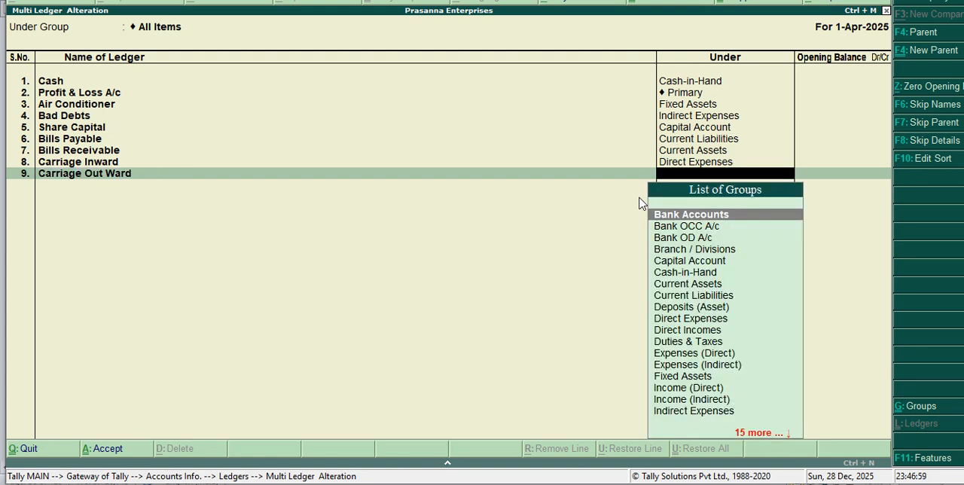
text(C)
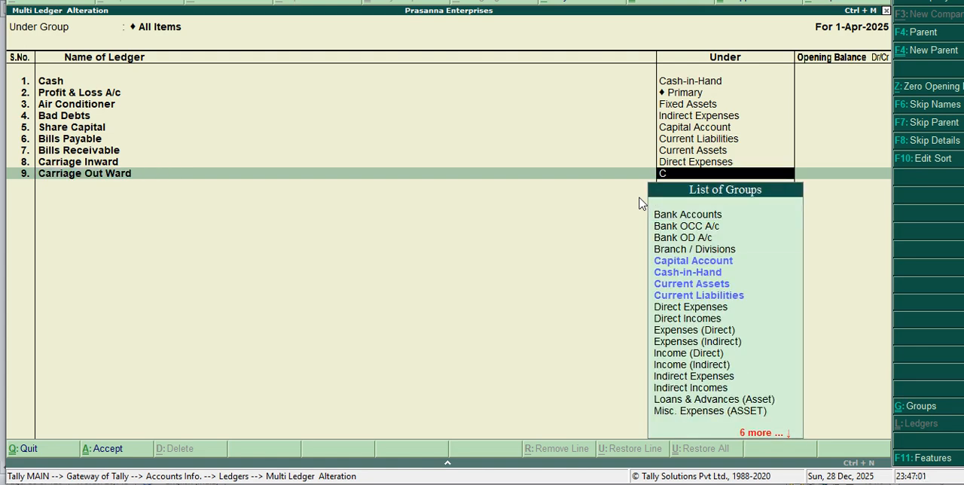
key(Down)
key(Down)
key(Down)
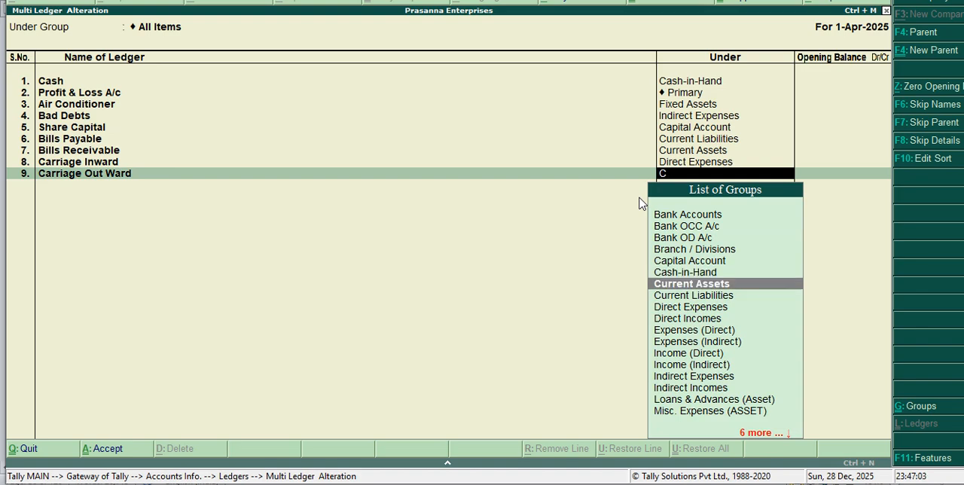
key(BackSpace)
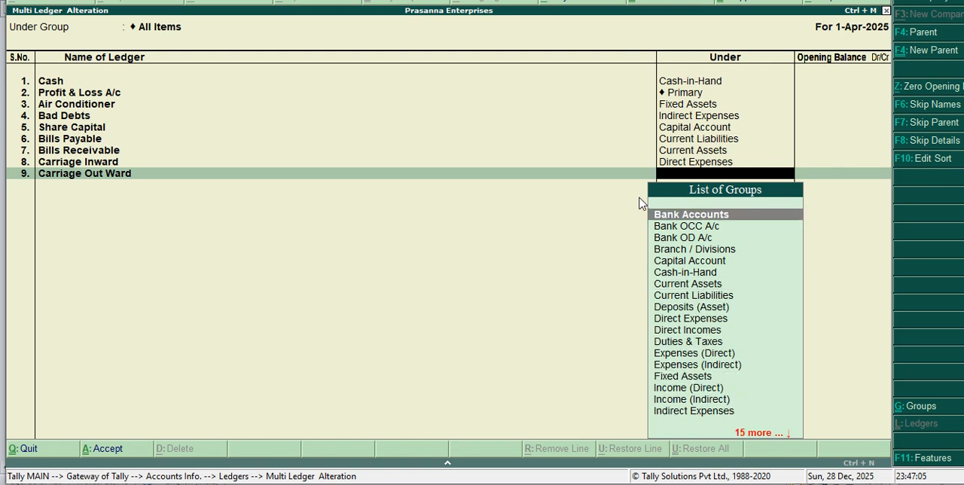
Step: Assign the Carriage Out Ward ledger to the Indirect Expenses group, leaving its opening balance empty
text(I)
key(Down)
key(Down)
key(Down)
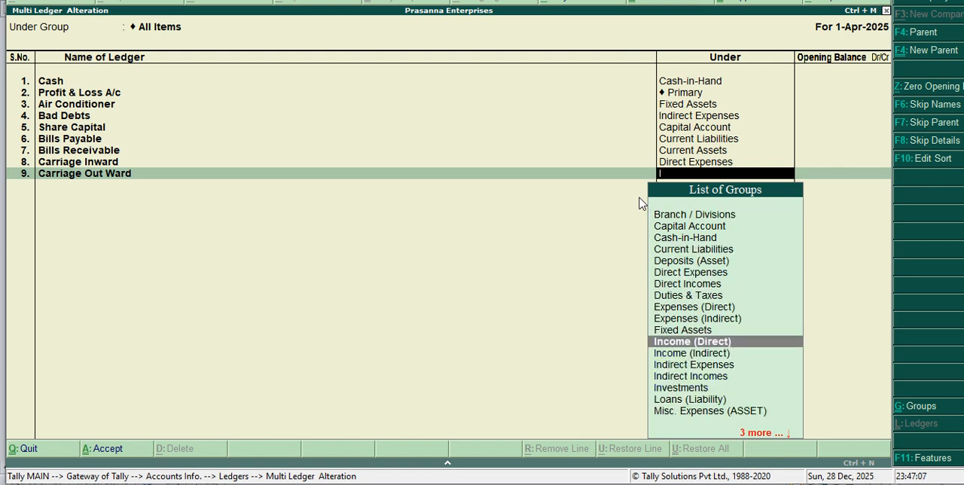
key(Return)
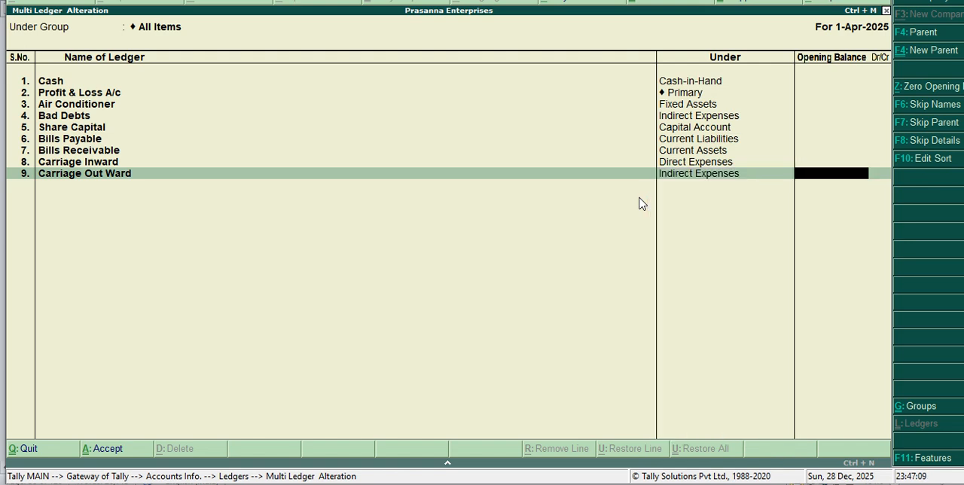
key(Return)
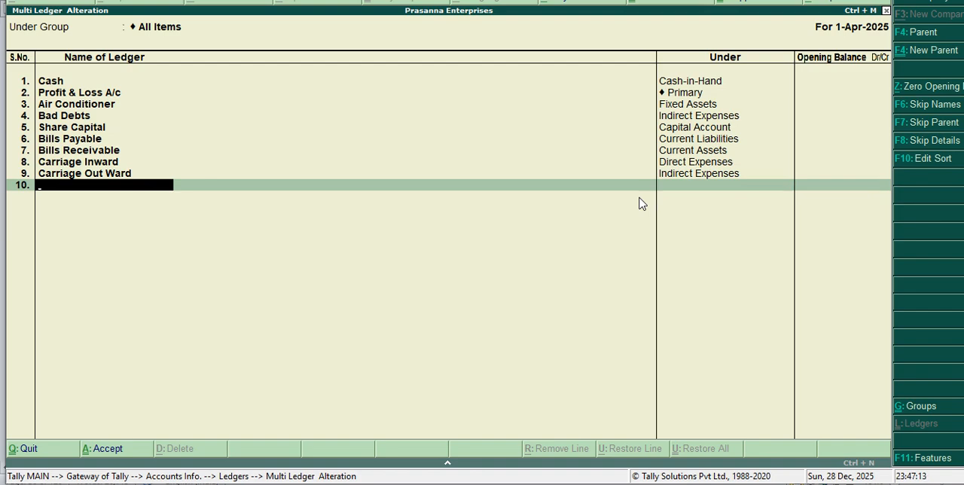
Step: Add a ledger named Purchase under the Purchase Accounts group, leaving its opening balance empty
text(Purchase)
key(Return)
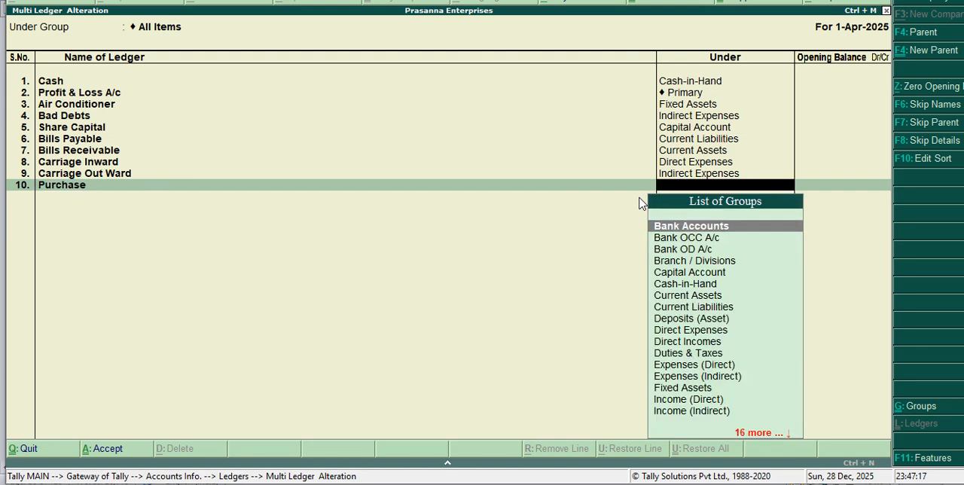
text(P)
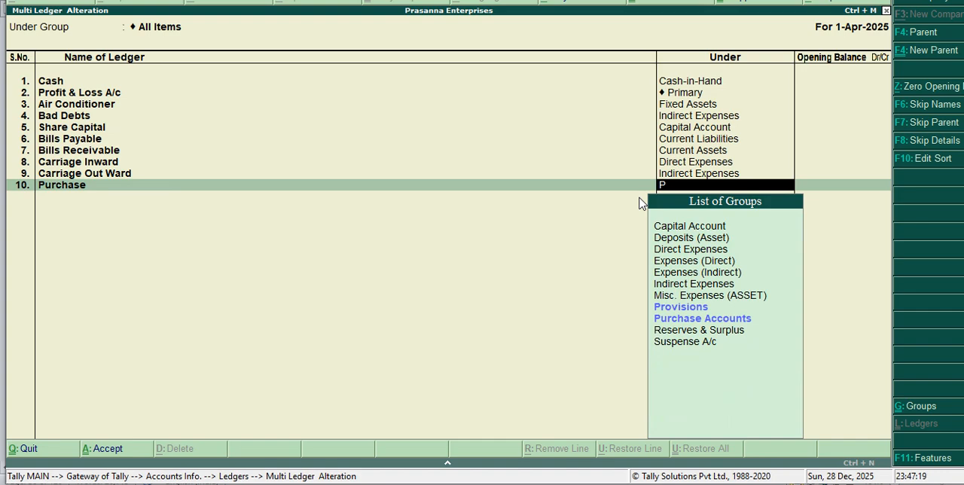
key(Down)
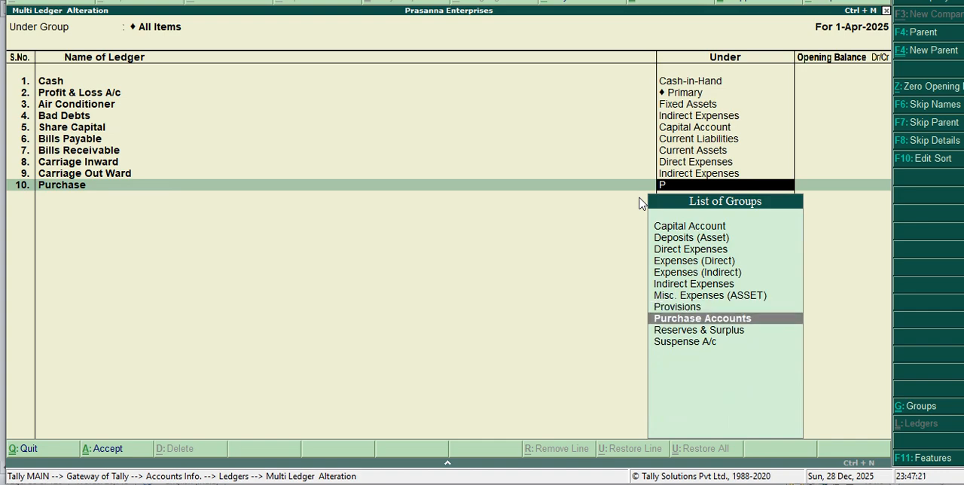
key(Return)
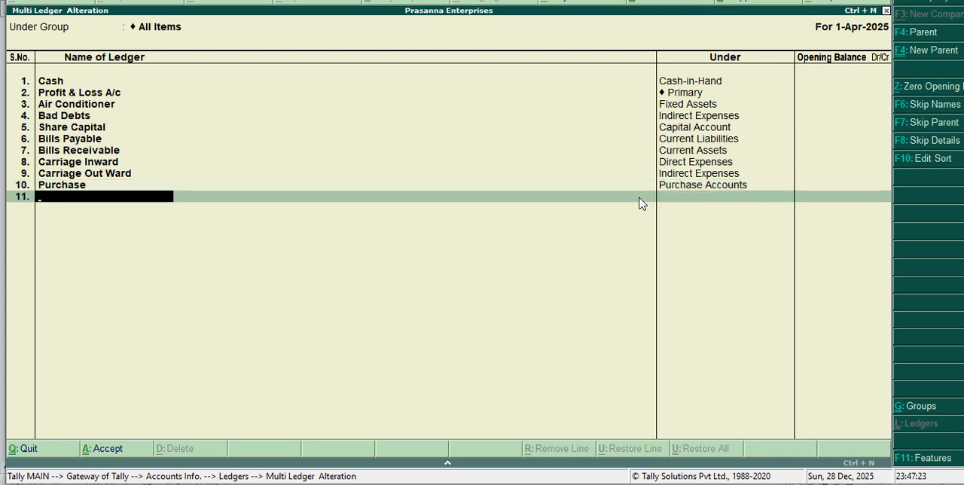
Step: Add a ledger named Purchase Return under the Purchase Accounts group, leaving its opening balance empty
text(Purchase)
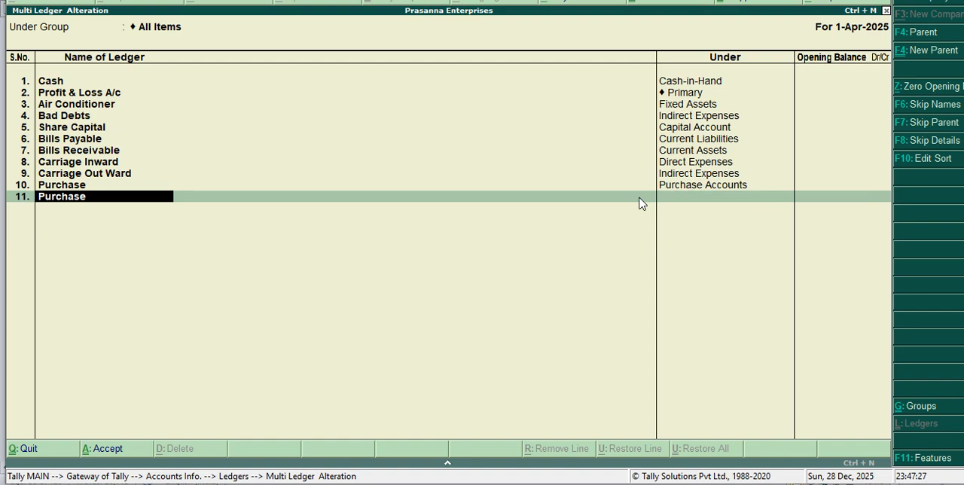
text(Ret)
text(run)
key(BackSpace)
key(BackSpace)
text(urn)
key(Return)
text(P)
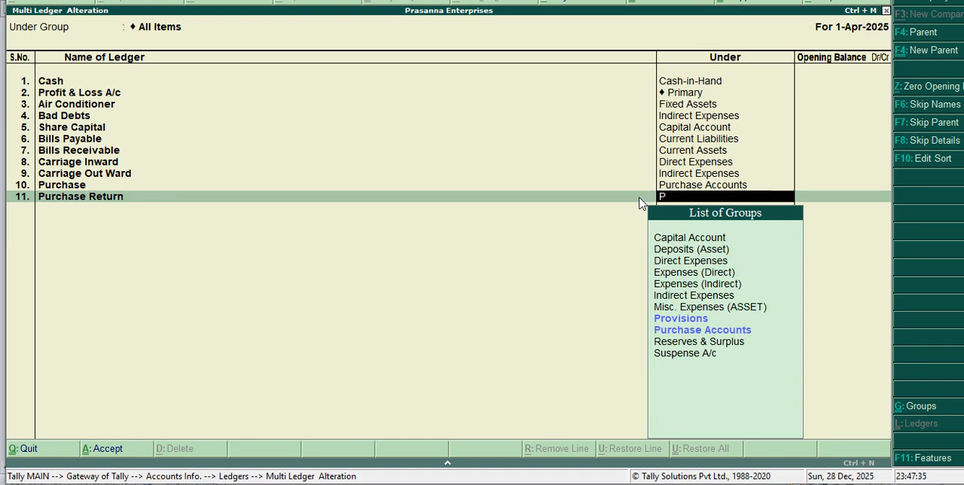
text(u)
key(Return)
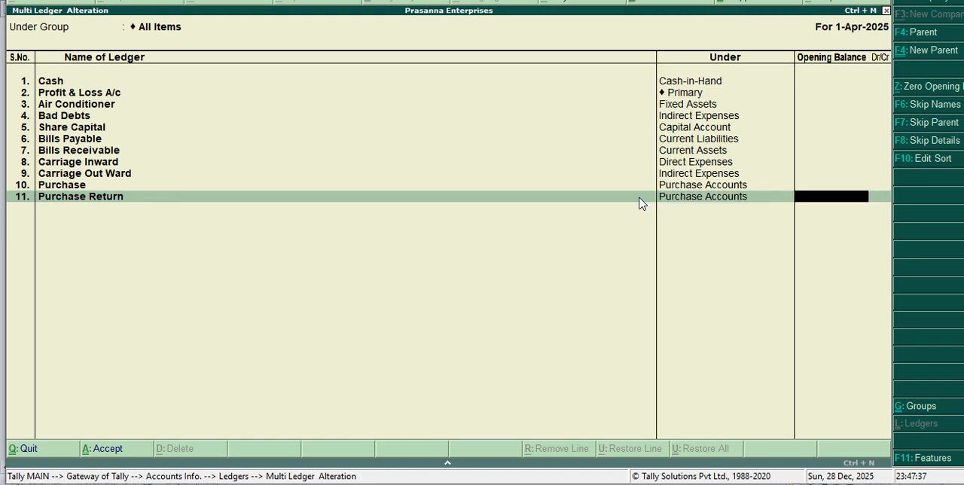
key(Return)
Step: Add a ledger named Sales under the Sales Accounts group, leaving its opening balance empty
text(Sales)
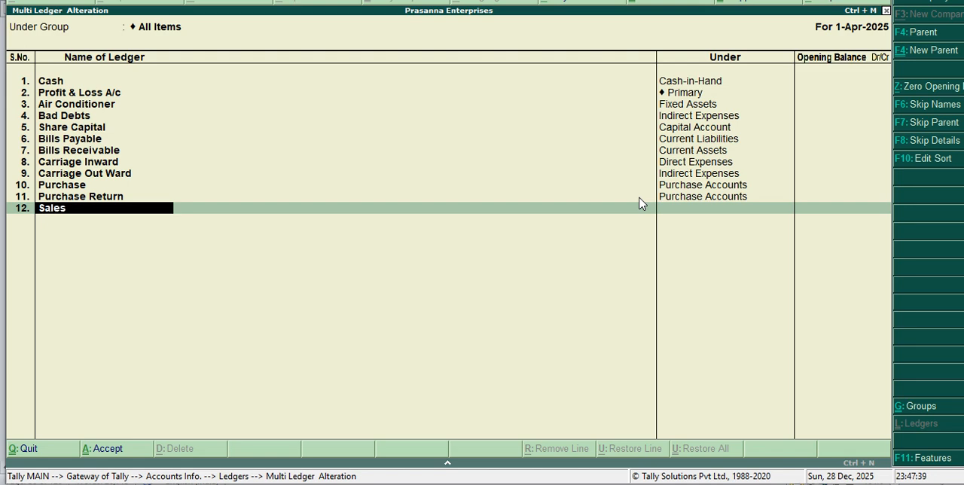
key(Return)
text(S)
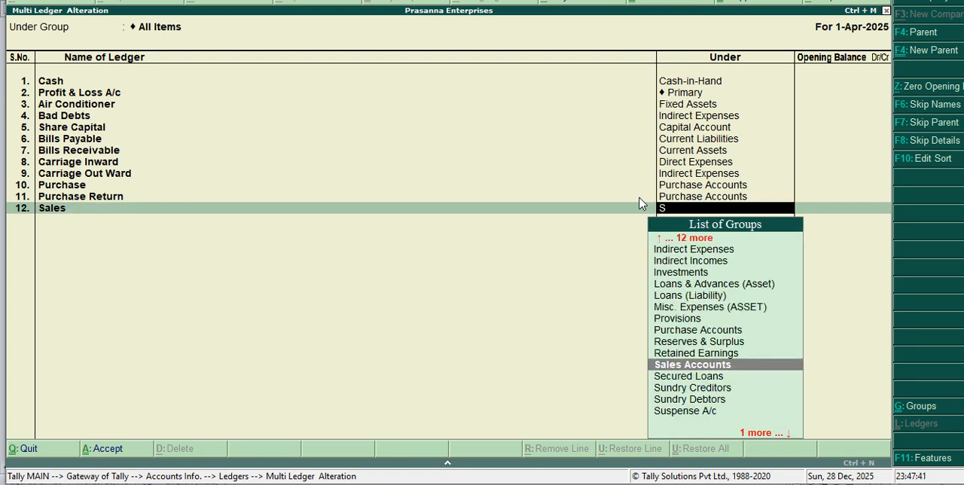
key(Return)
Step: Add a ledger named Sales Return under the Sales Accounts group, leaving its opening balance empty
key(Return)
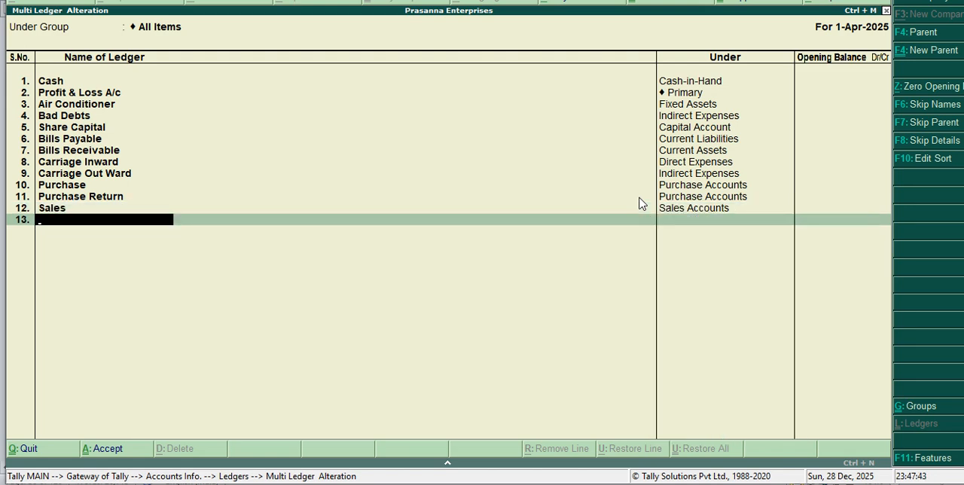
text(Sales Return)
key(Return)
text(S)
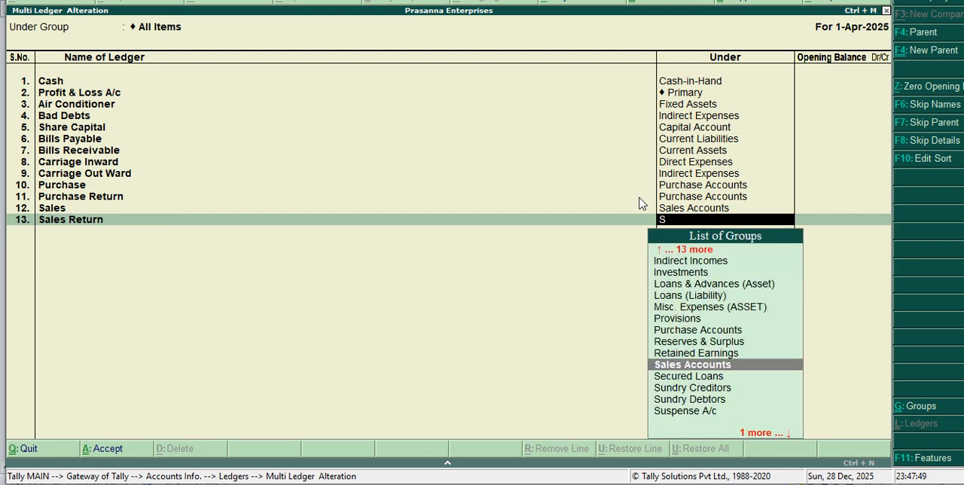
key(Down)
key(Up)
key(Return)
key(Return)
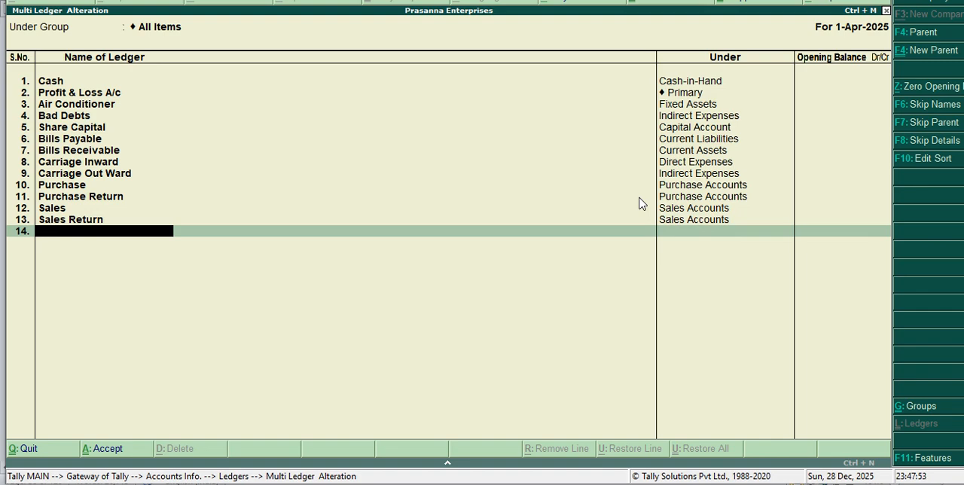
Step: Add a ledger named Drawings under the Capital Account group, leaving its opening balance empty
text(Drawings)
key(Return)
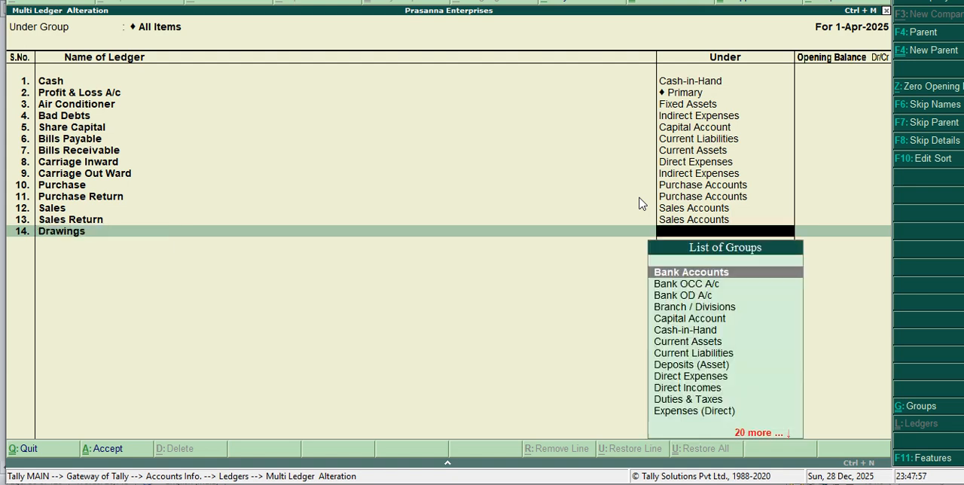
text(C)
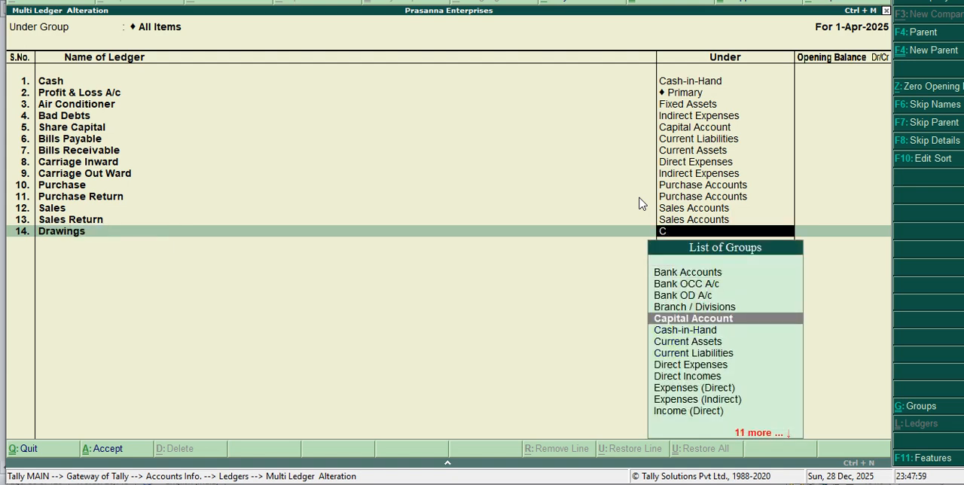
key(Return)
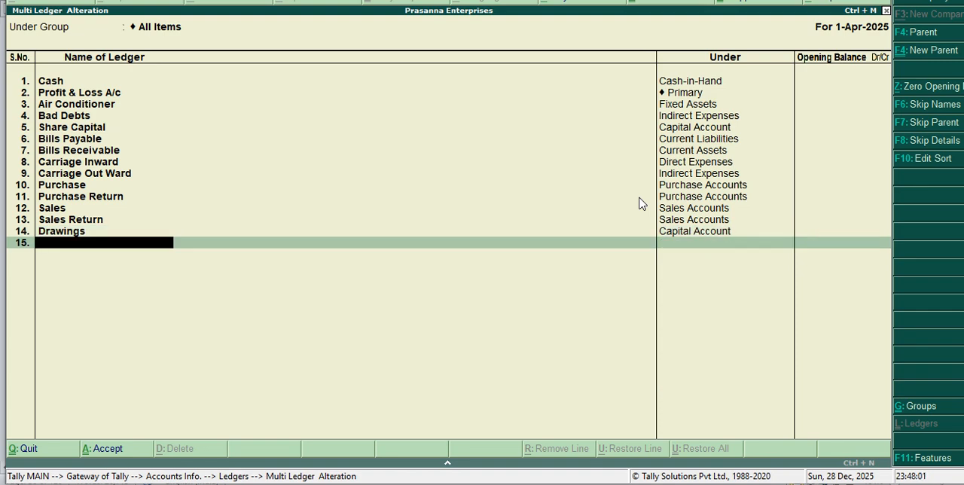
Step: Add a ledger named Motor Car under the Fixed Assets group, leaving its opening balance empty
text(Motor Car)
key(Return)
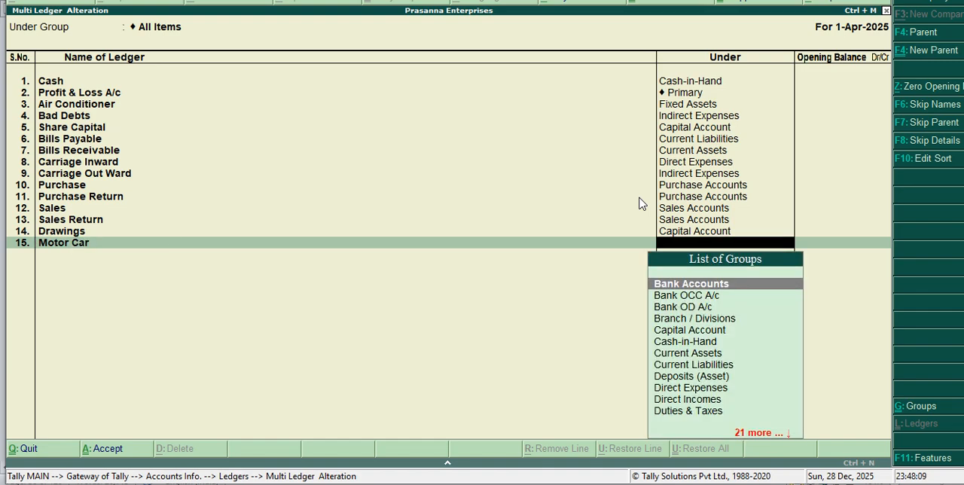
text(f)
key(Return)
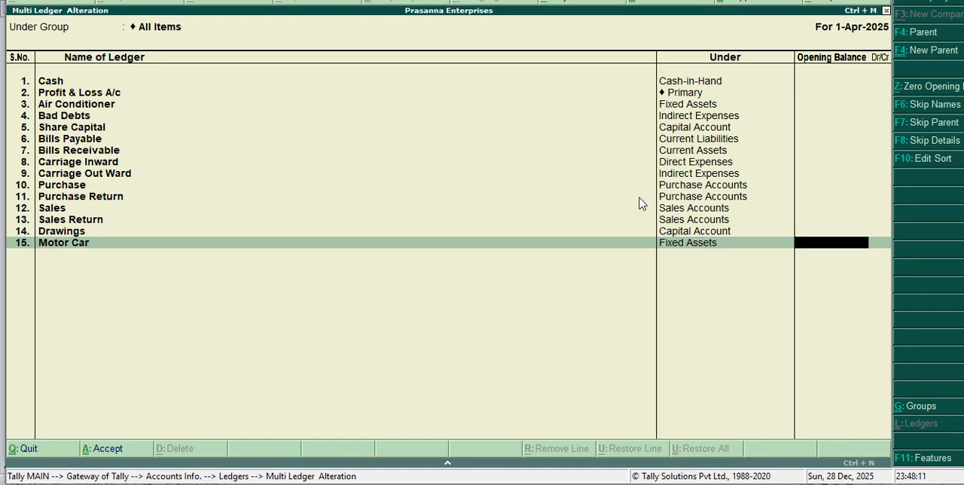
key(Return)
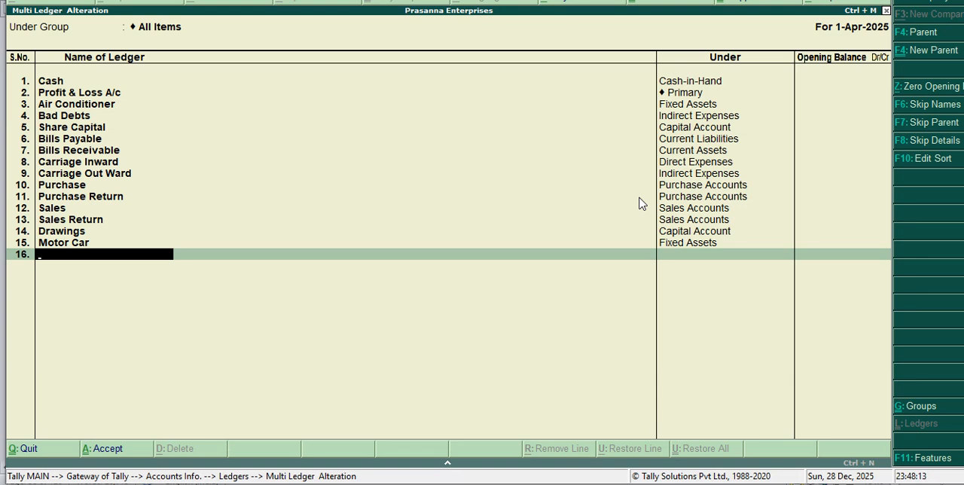
Step: Add a ledger named Furniture under the Fixed Assets group, leaving its opening balance empty
text(Furniture)
key(Return)
text(F)
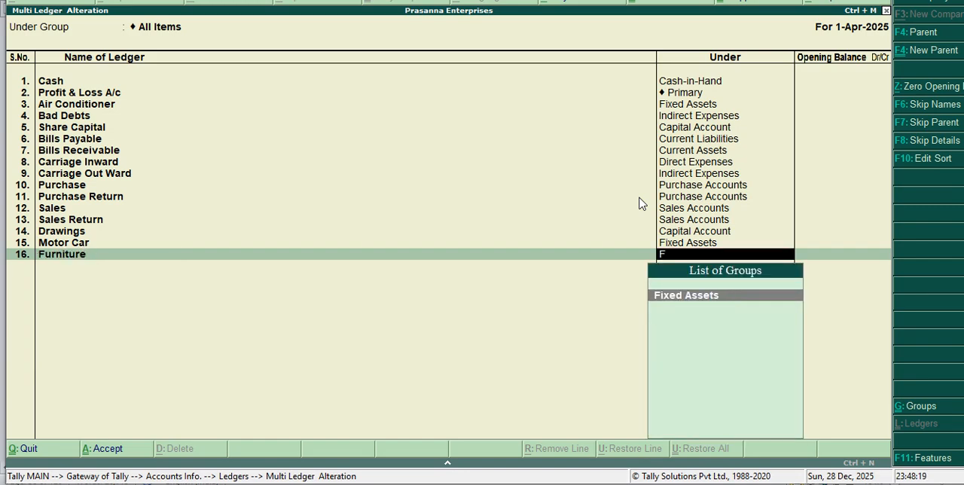
key(Return)
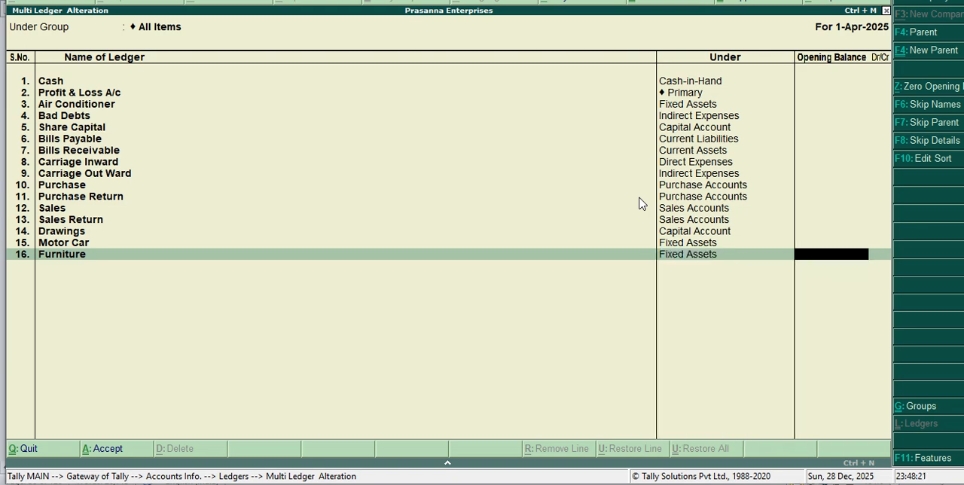
key(Return)
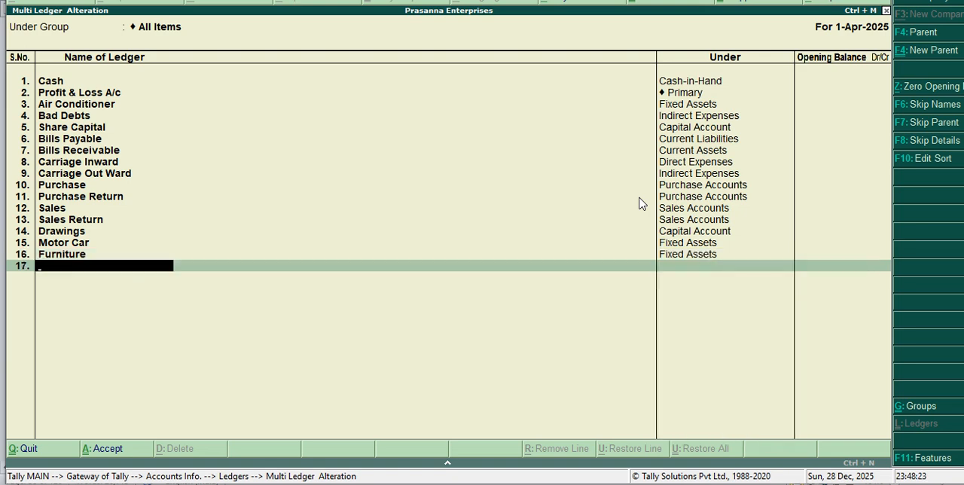
Step: Add a ledger named Vehicle under the Fixed Assets group, leaving its opening balance empty
text(Vehicle)
key(Return)
text(F)
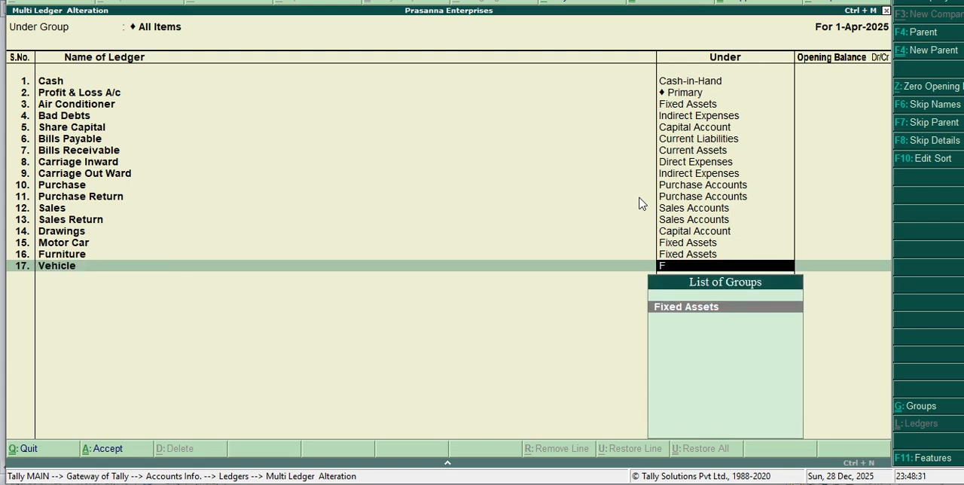
key(Return)
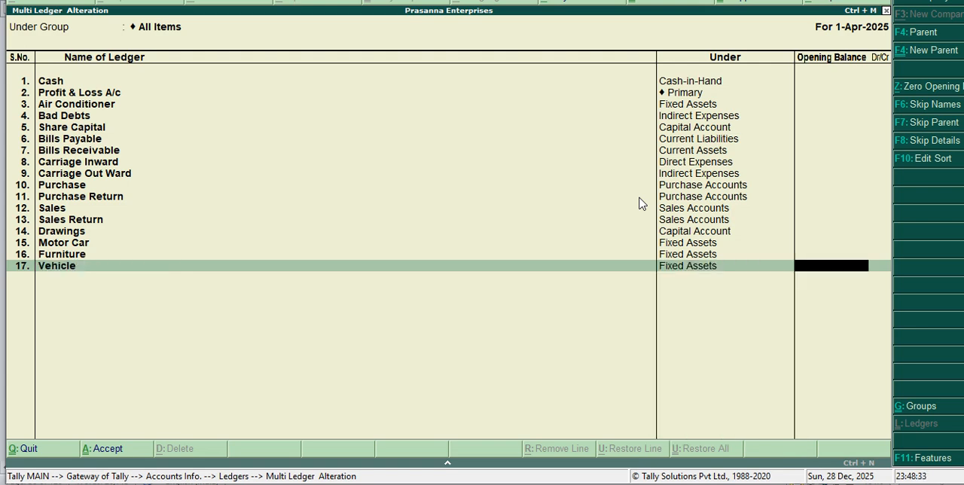
key(Return)
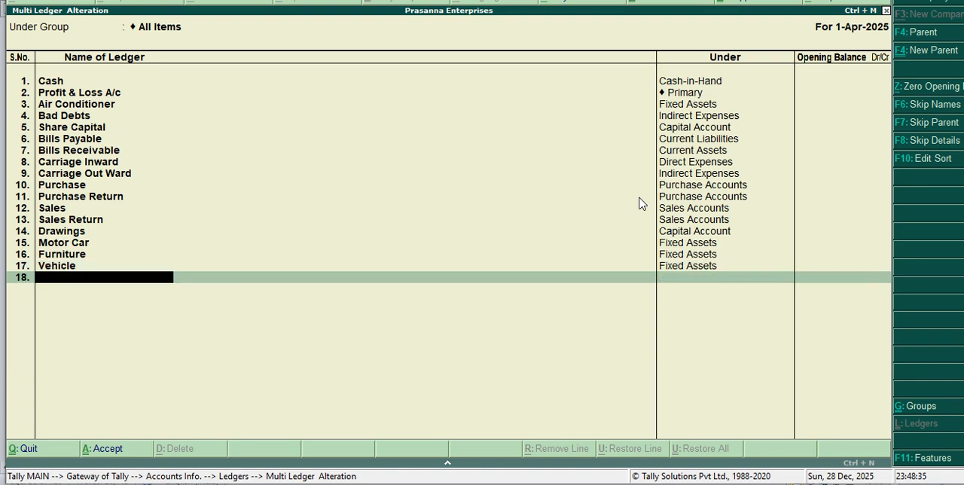
Step: Add a ledger named Discount Received under the Indirect Incomes group, leaving its opening balance empty
text(Discount Ree)
key(BackSpace)
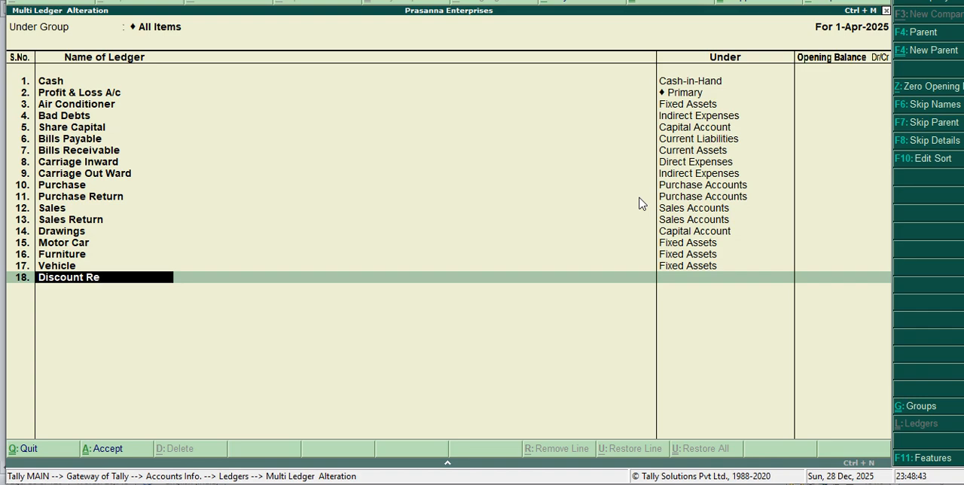
text(ceived)
key(Return)
text(i)
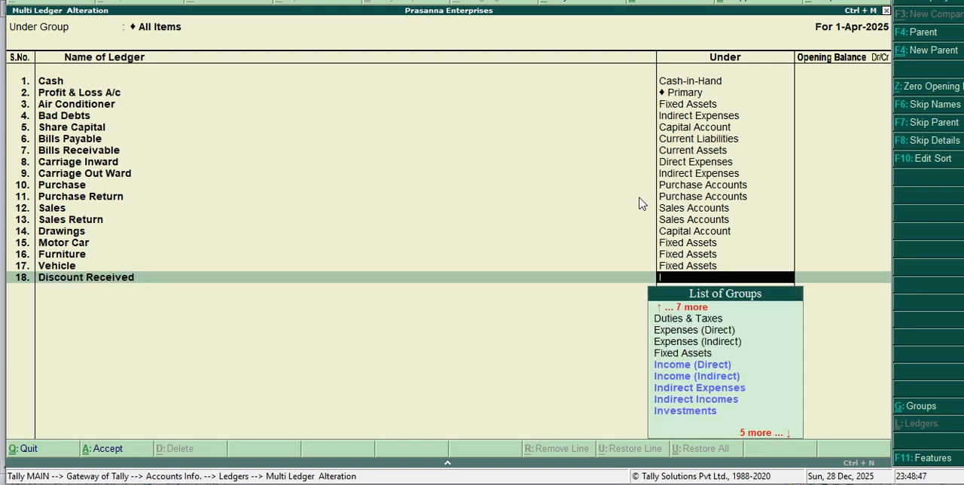
key(Down)
key(Down)
key(Down)
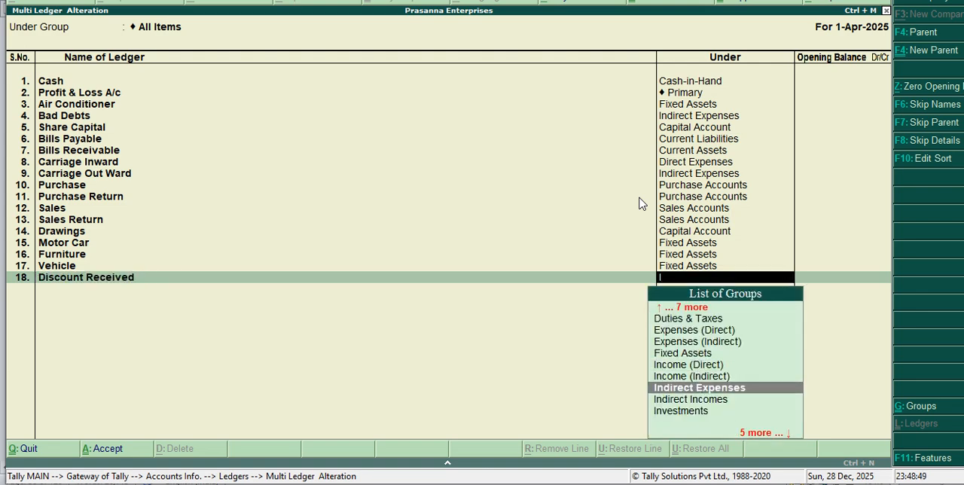
key(Down)
key(Return)
key(Return)
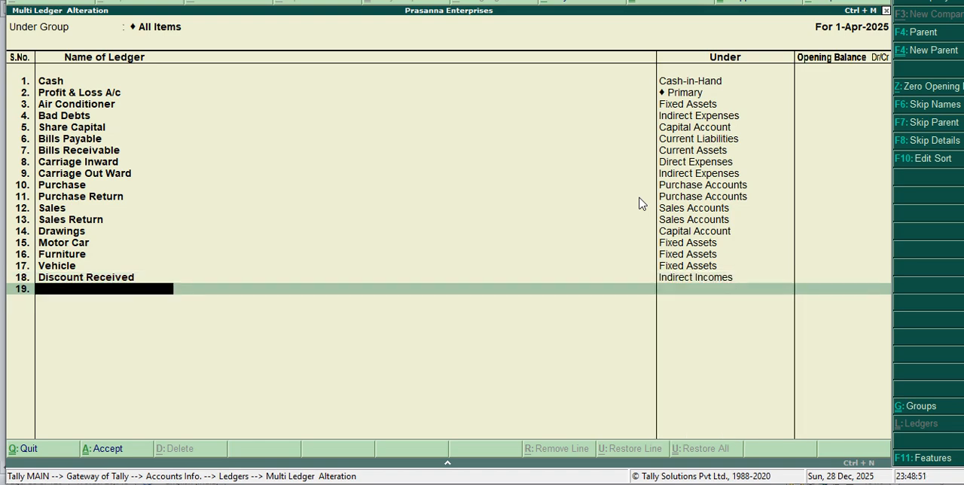
Step: Add a ledger named Discount Payable under the Indirect Expenses group, leaving its opening balance empty
text(Discount Payab)
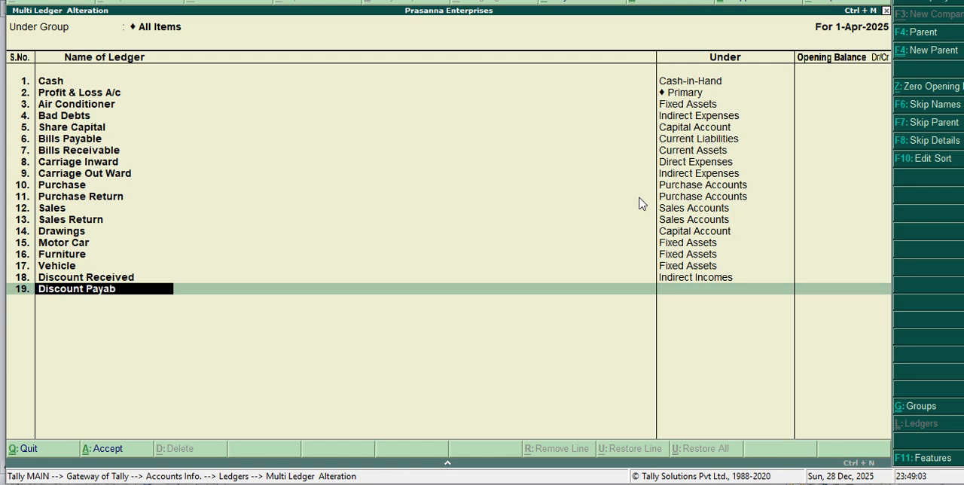
text(le)
key(Return)
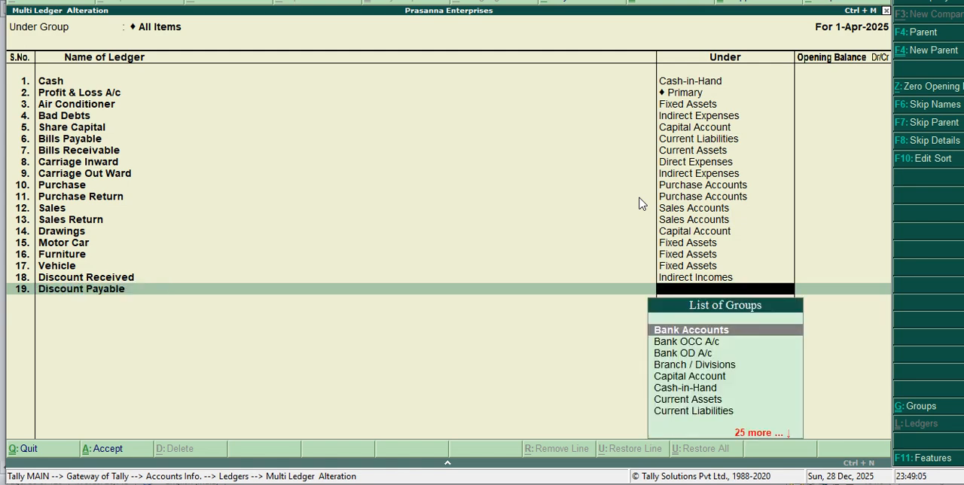
text(I)
key(Down)
key(Down)
key(Down)
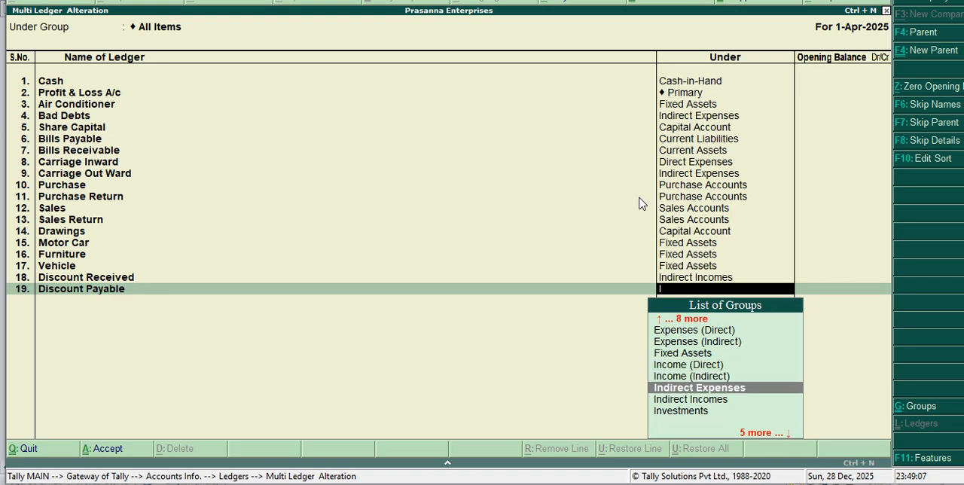
key(Return)
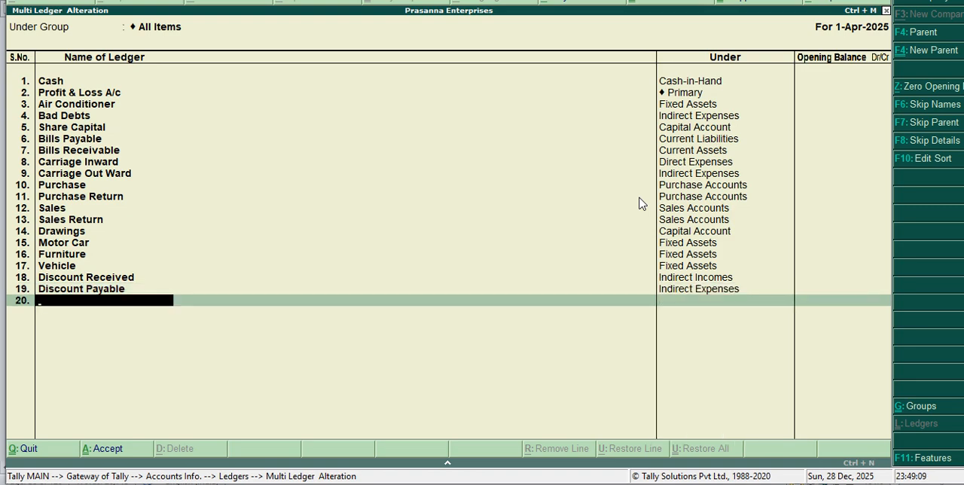
Step: Add a ledger named Railway Frieght under the Direct Expenses group, leaving its opening balance empty
text(Railway Frieg)
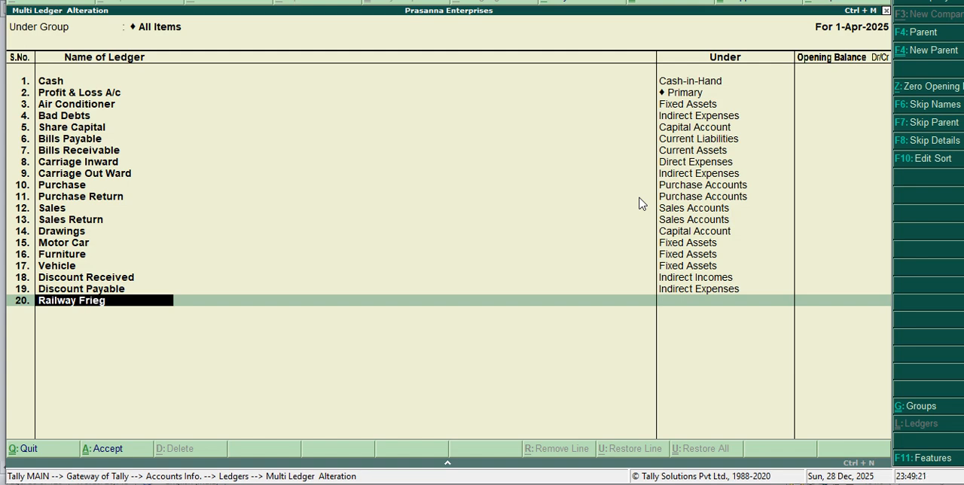
text(ht)
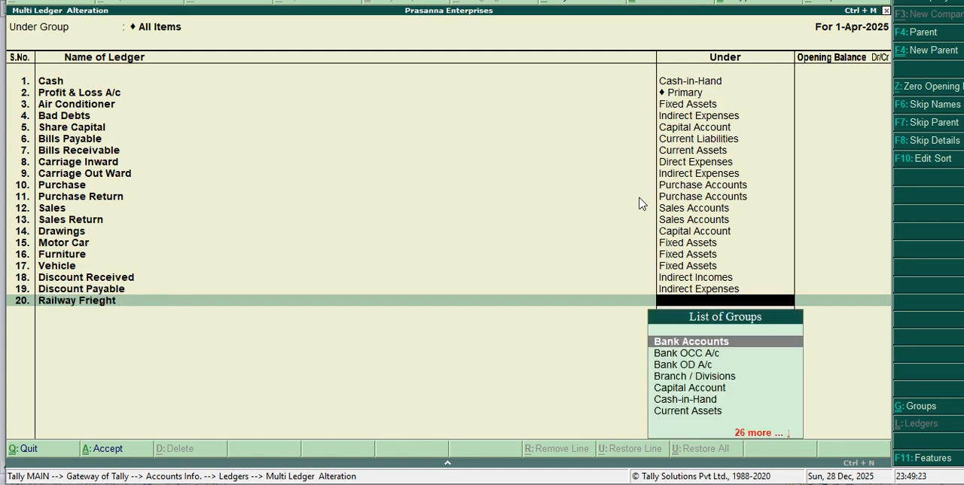
key(Return)
text(D)
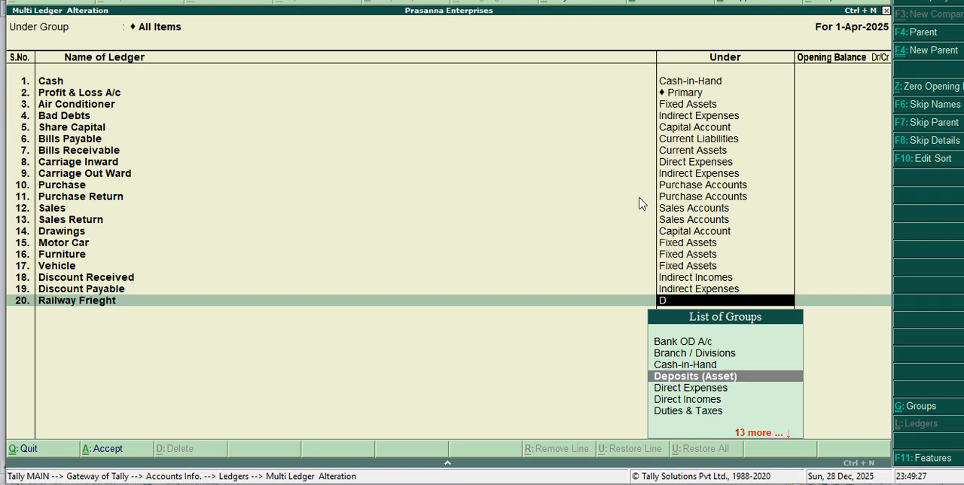
key(Down)
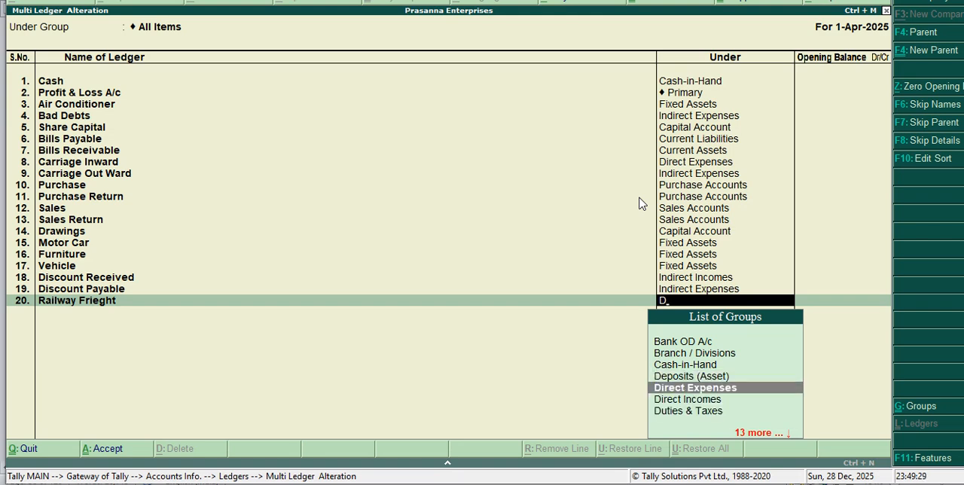
key(Return)
Step: Add a ledger named Wages under the Direct Expenses group, leaving its opening balance empty
key(Return)
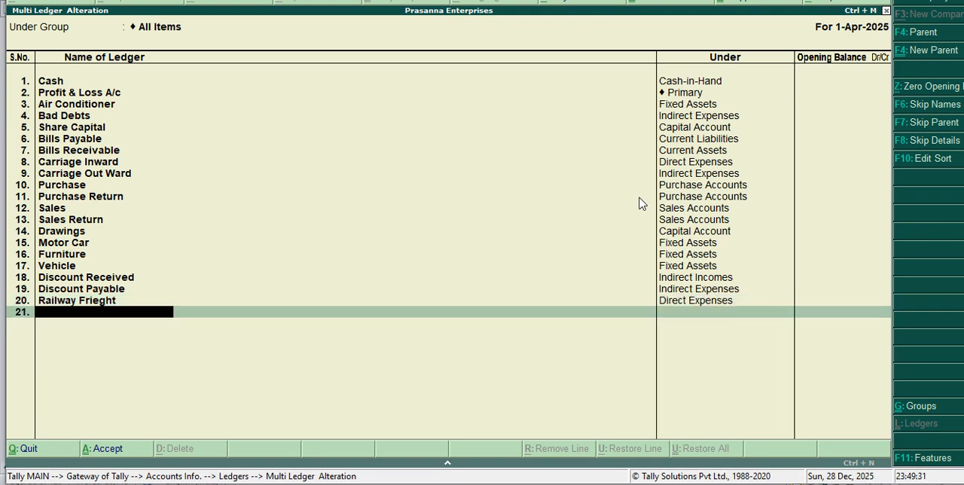
text(Wages)
key(Return)
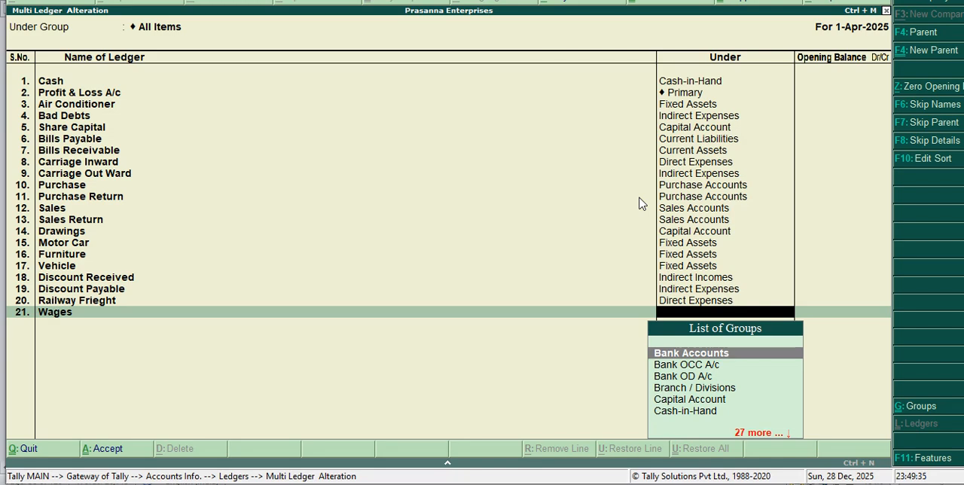
text(D)
key(Down)
key(Down)
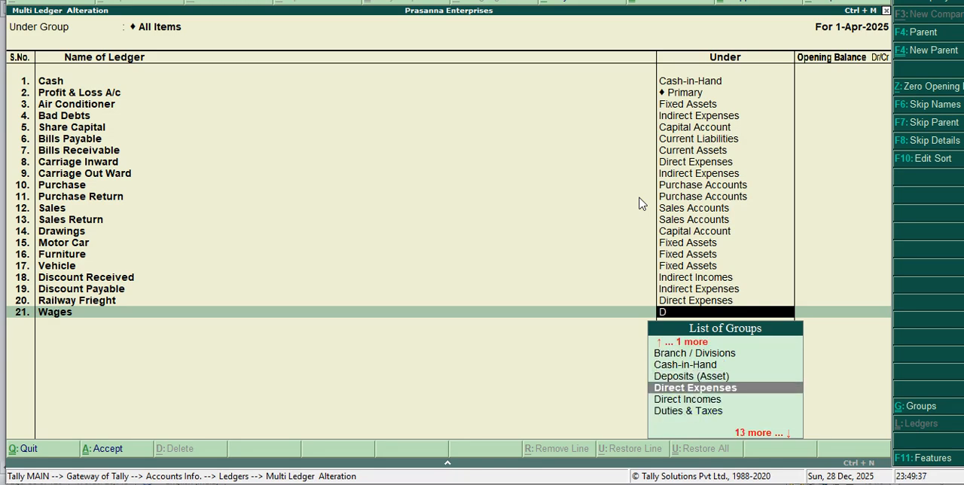
key(Return)
Step: Add a ledger named Depreciation under the Indirect Expenses group, leaving its opening balance empty
key(Return)
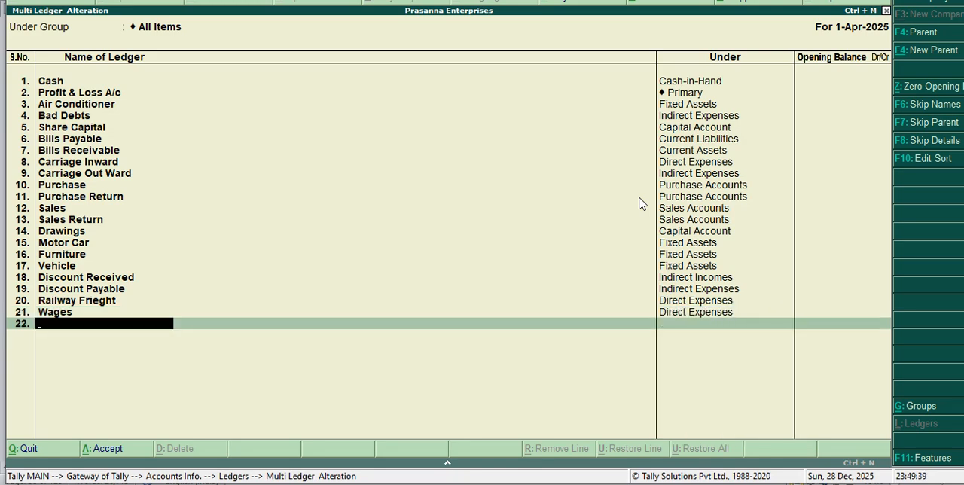
text(Depreciation)
key(Return)
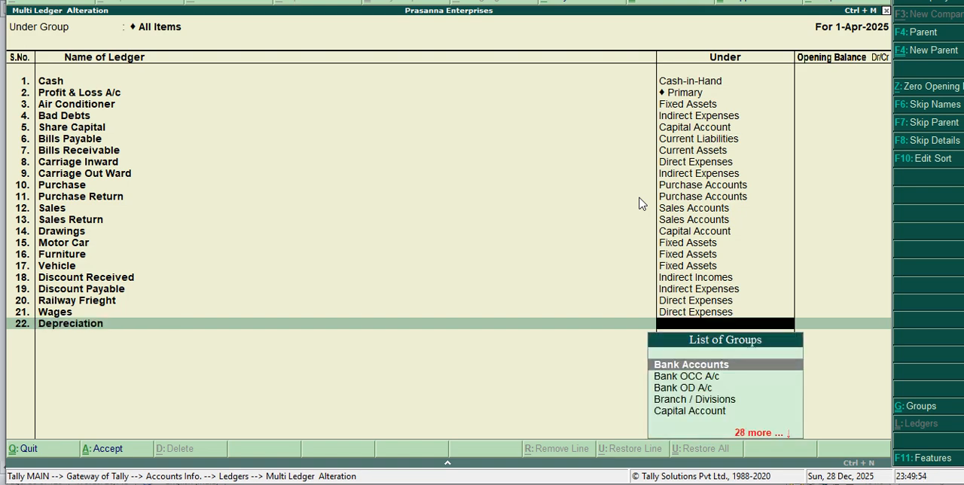
text(i)
key(Down)
key(Down)
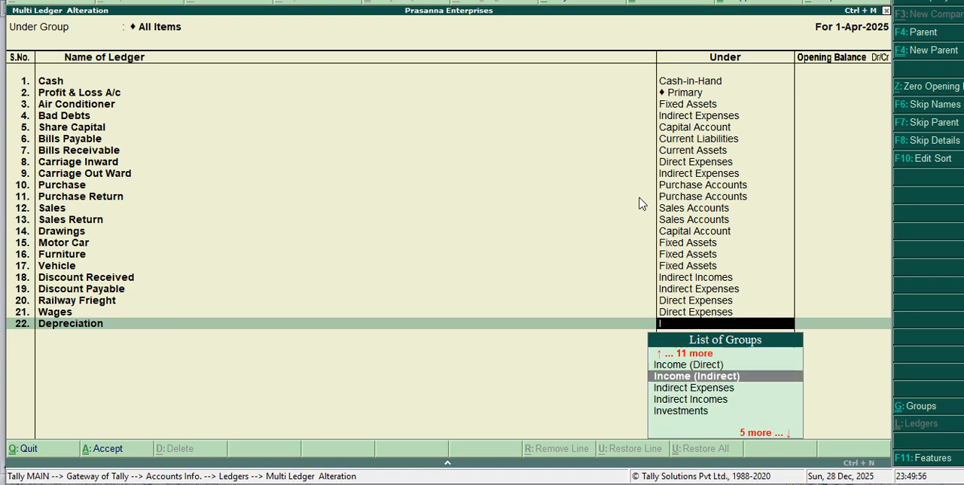
key(Down)
key(Return)
Step: Add a ledger named Rent under the Indirect Expenses group, leaving its opening balance empty
key(Return)
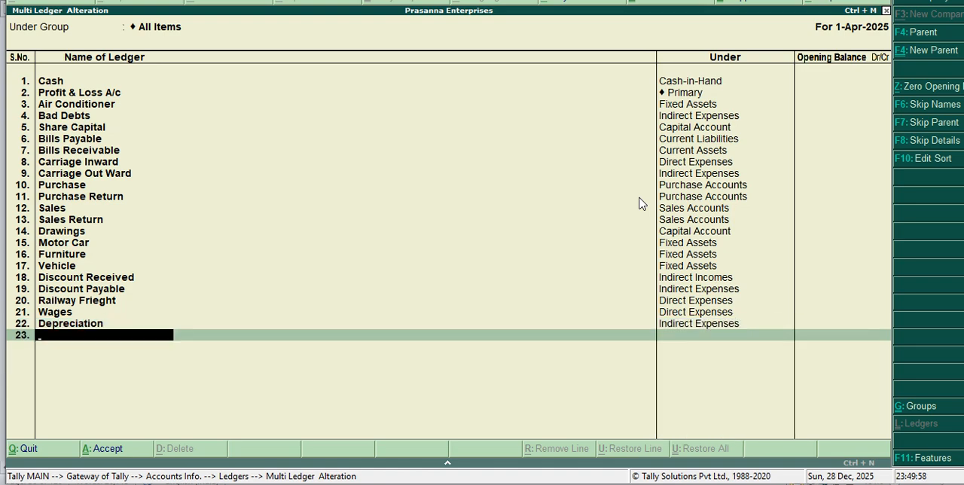
text(Rent)
key(Return)
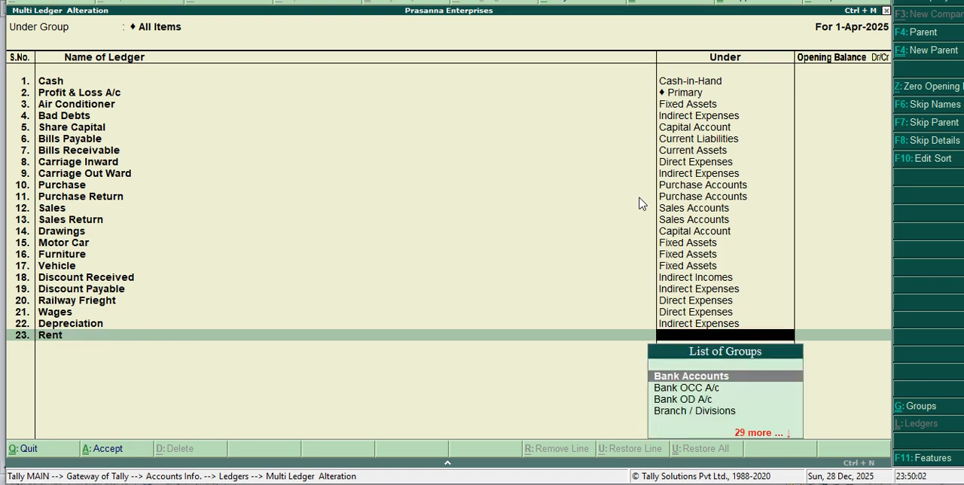
text(I)
key(Down)
key(Down)
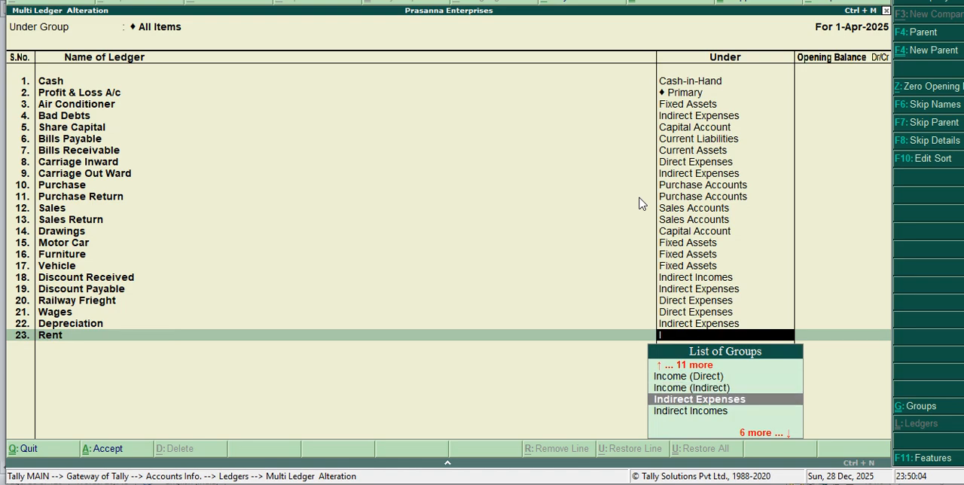
key(Return)
key(Return)
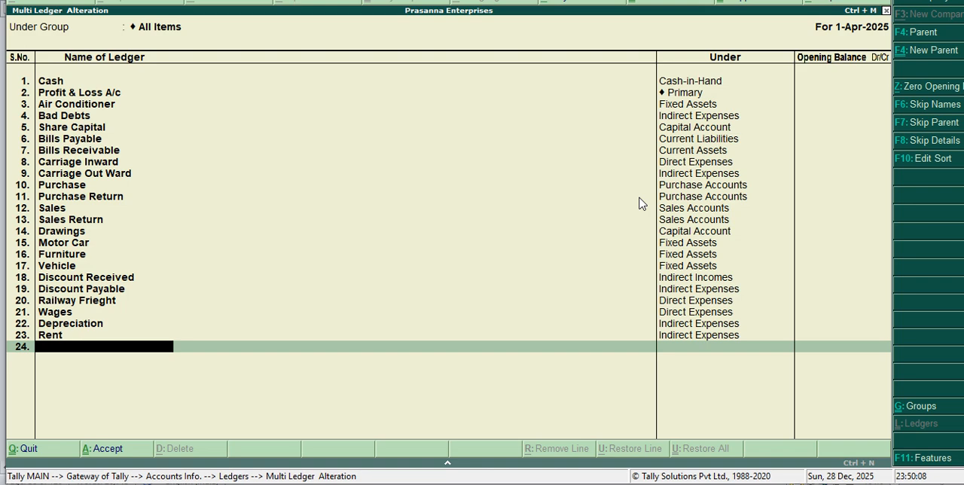
text(Opening Stock)
key(Return)
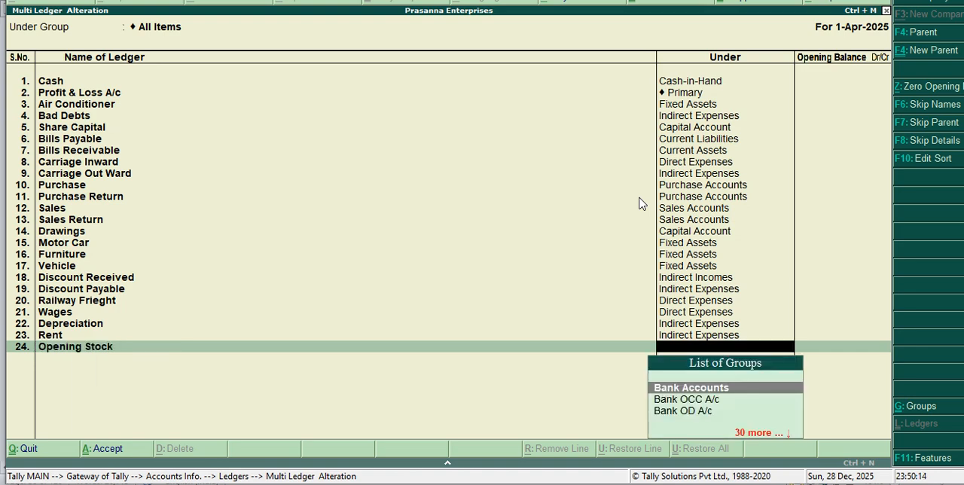
text(S)
key(Down)
key(Down)
key(Down)
key(Down)
key(Down)
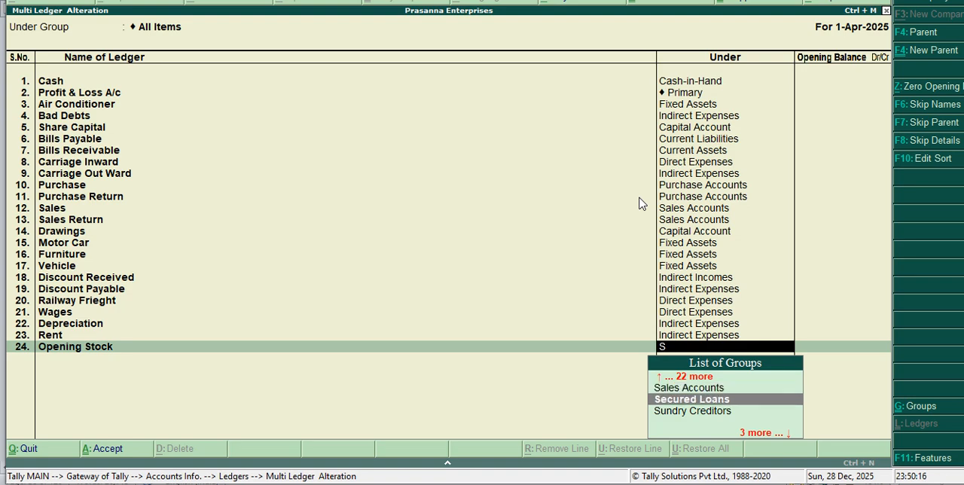
key(Up)
key(Up)
key(Up)
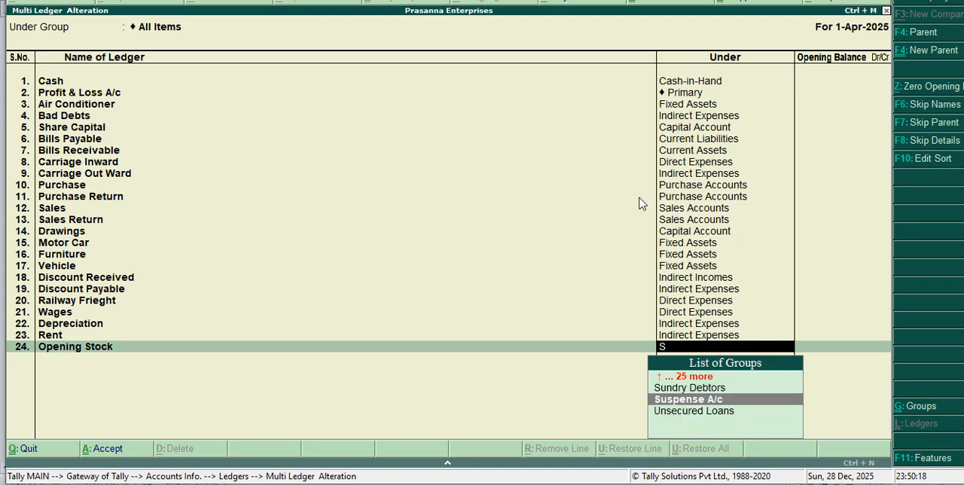
key(BackSpace)
key(BackSpace)
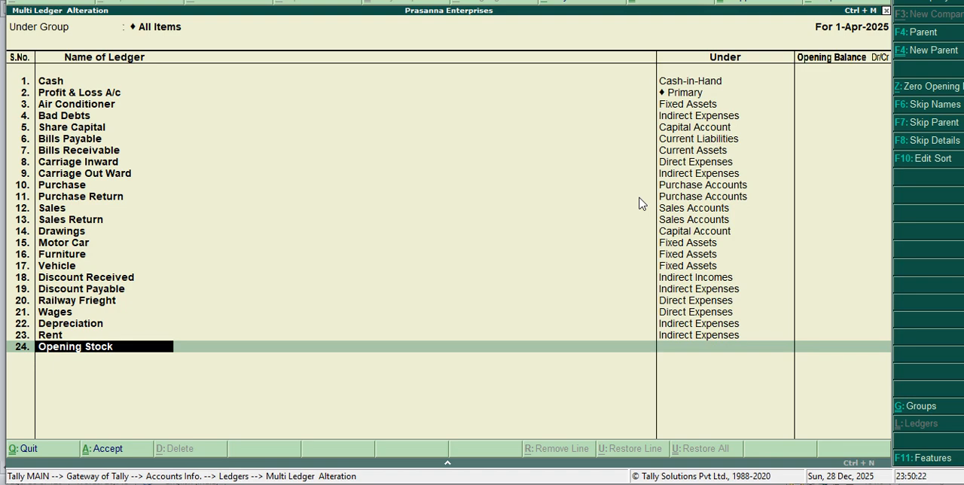
Step: Name the ledger in row 24 Salary and place it under the Indirect Expenses group, leaving its opening balance empty
text(Salary)
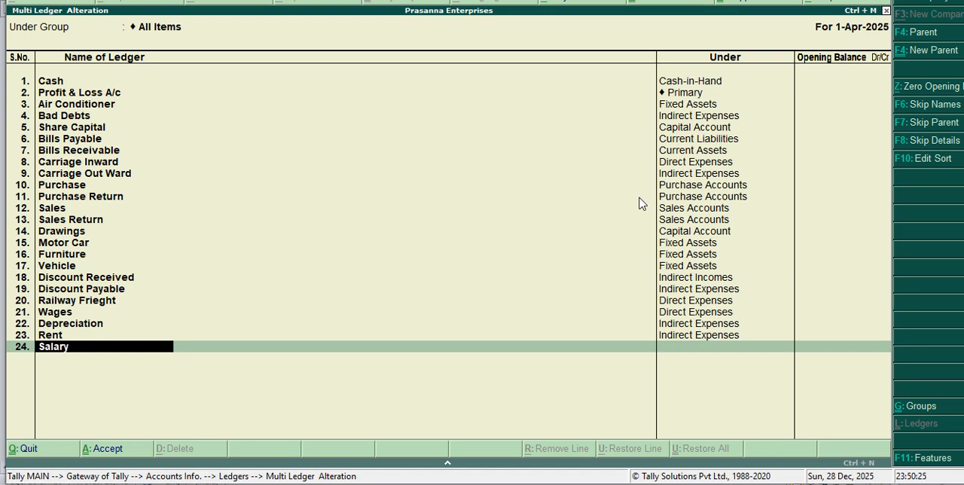
key(Return)
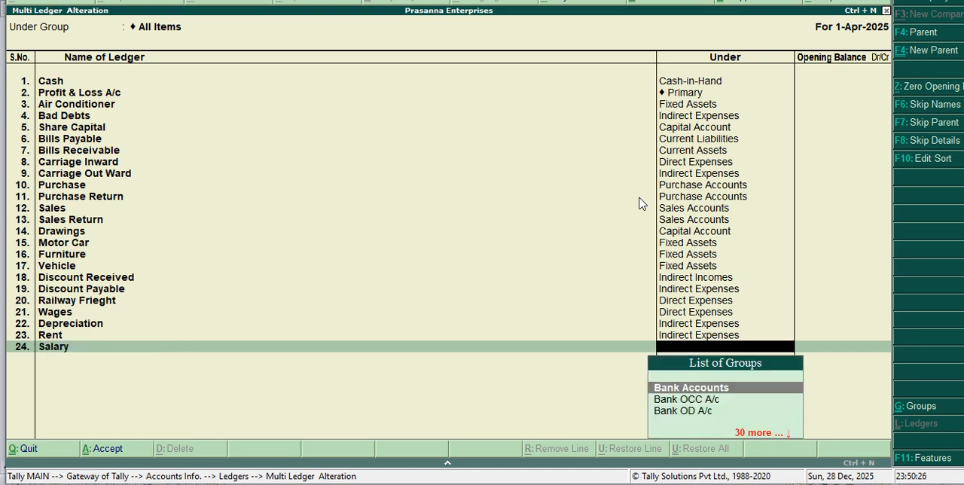
text(I)
key(Down)
key(Down)
key(Down)
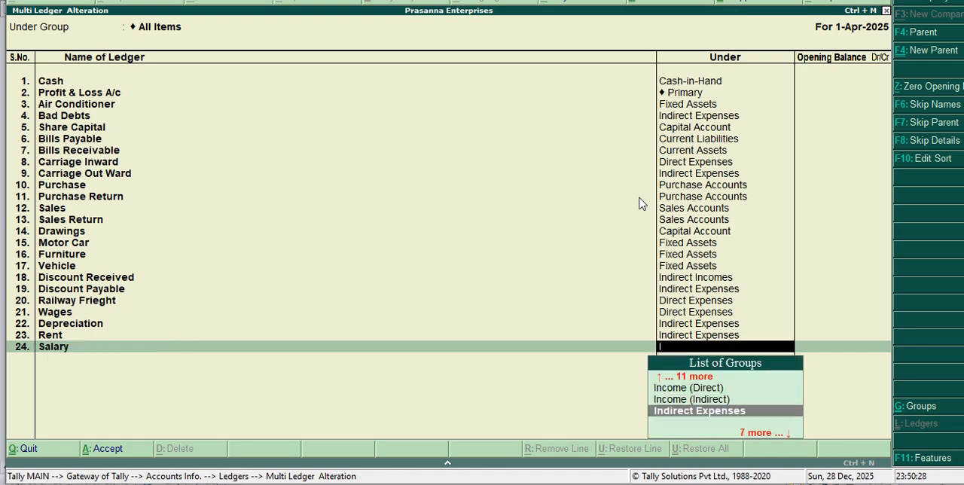
key(Return)
key(Return)
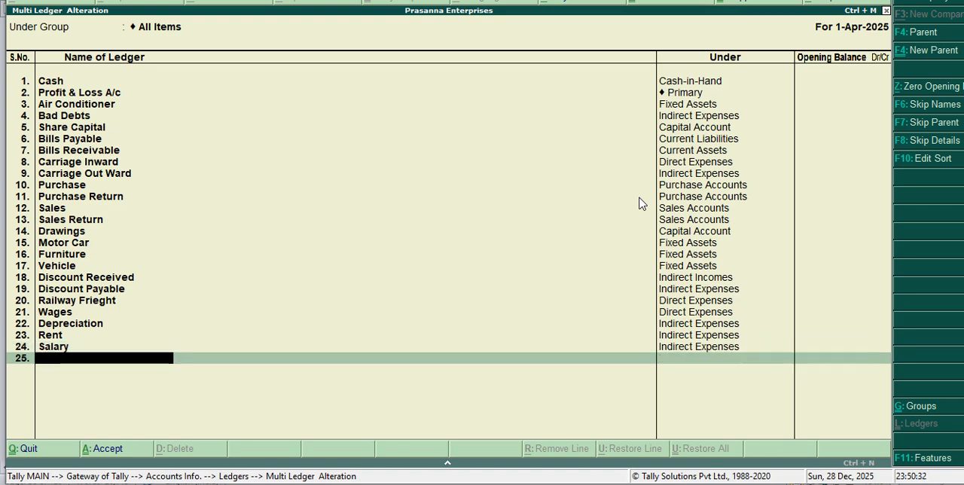
Step: Add a ledger named Loan Received under the Loans (Liability) group, leaving its opening balance empty
text(Loan Received)
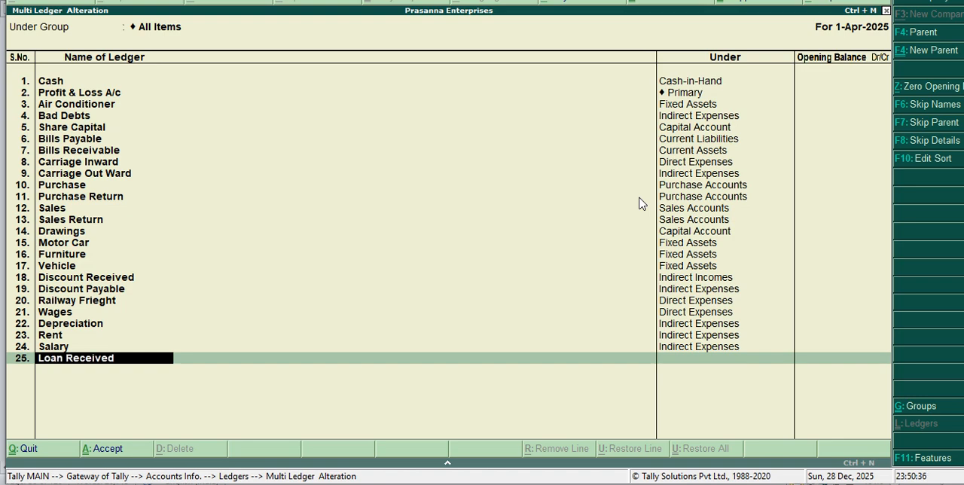
key(Return)
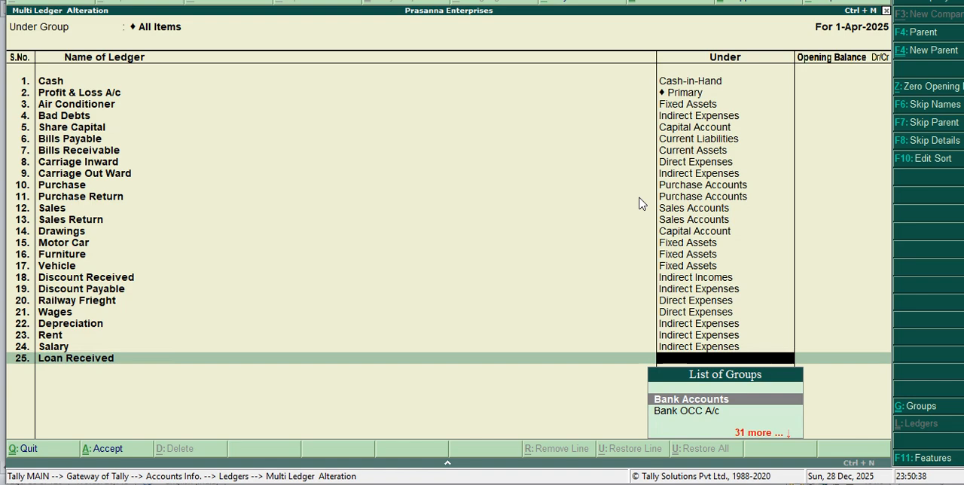
text(L)
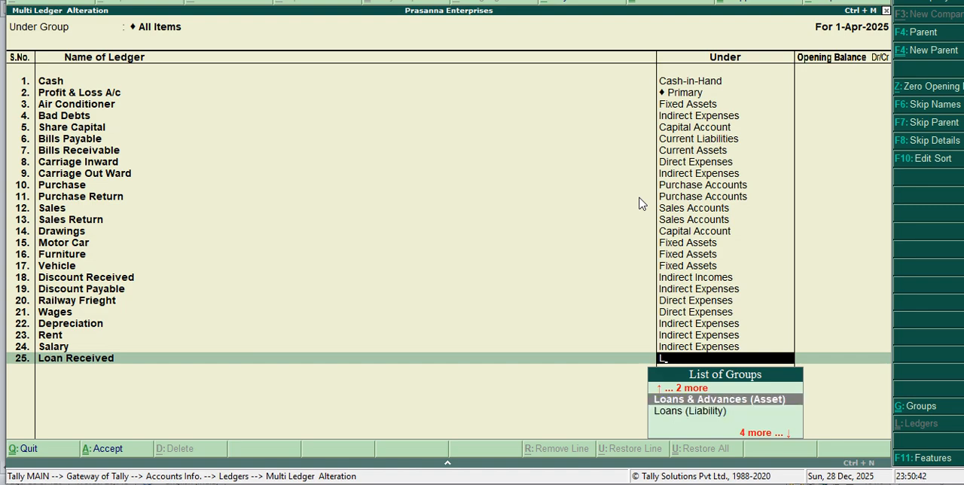
key(Down)
key(Return)
key(Return)
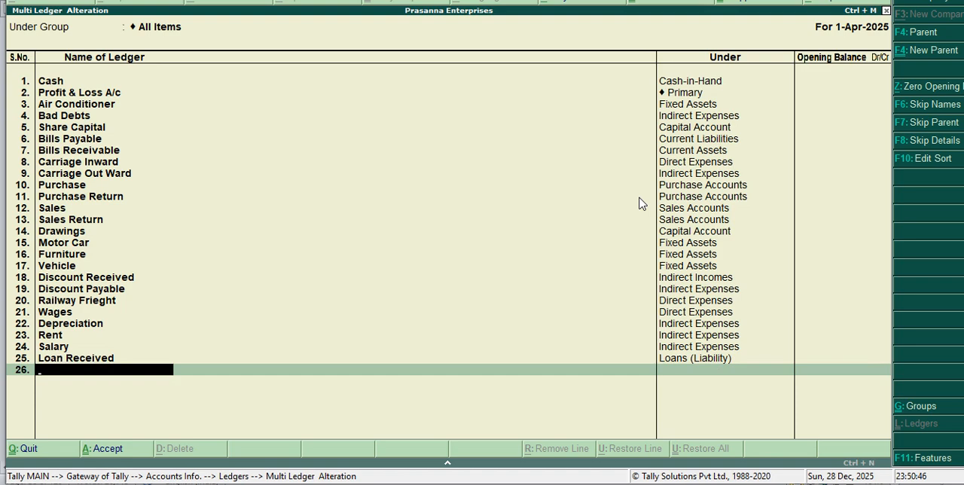
Step: Add a ledger named Laon Payable under the Loans & Advances (Asset) group, leaving its opening balance empty
text(Laon Payable)
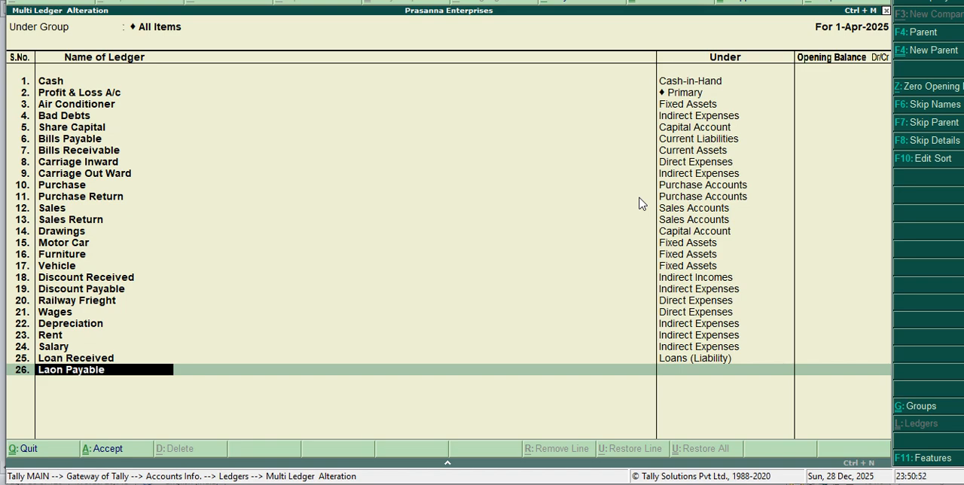
key(Return)
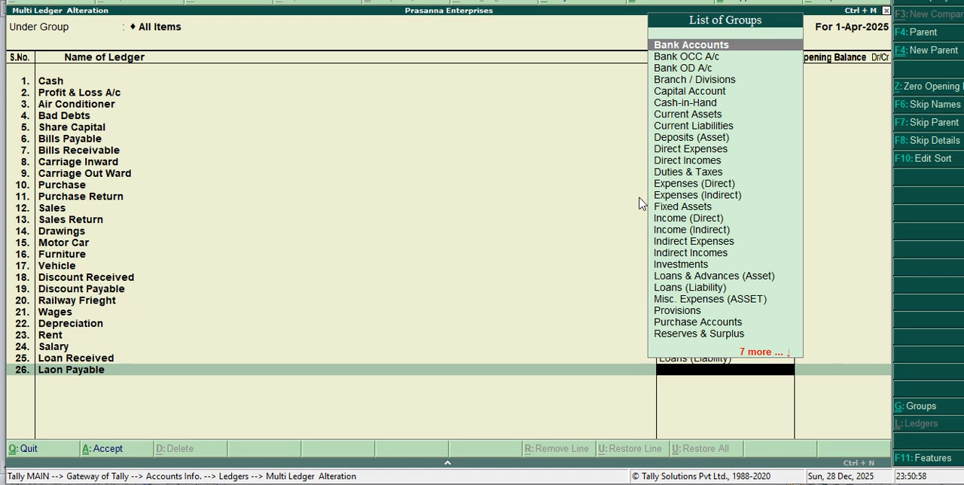
text(L)
key(Down)
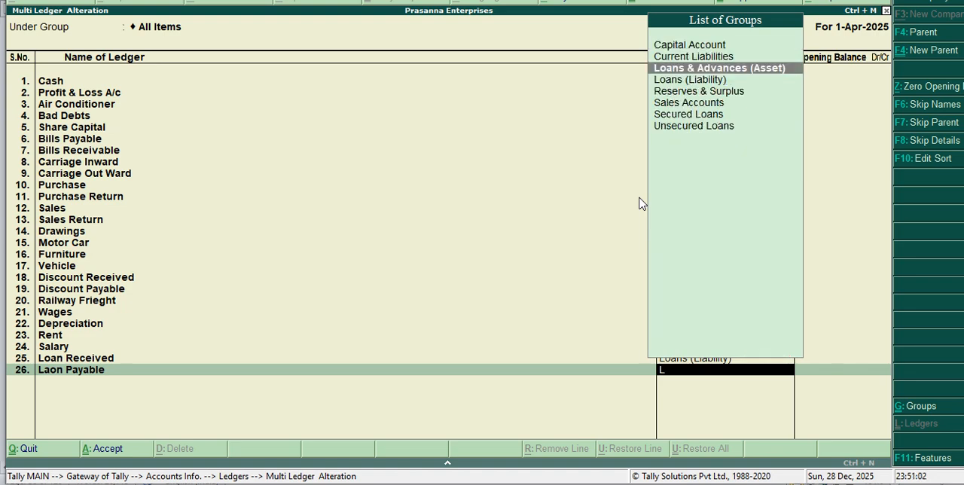
key(Return)
key(Return)
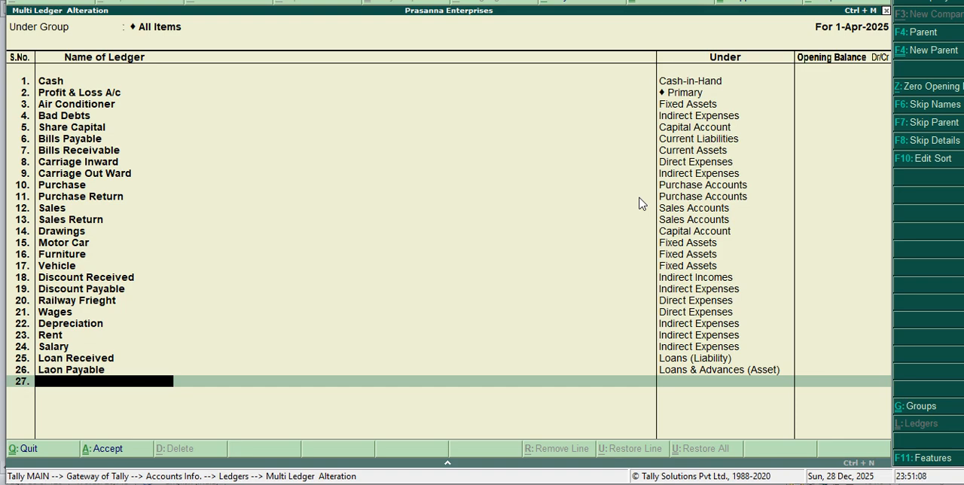
Step: Add a ledger named Bank Over Draft under the Bank OD A/c group, leaving its opening balance empty
text(Bank Over Draft)
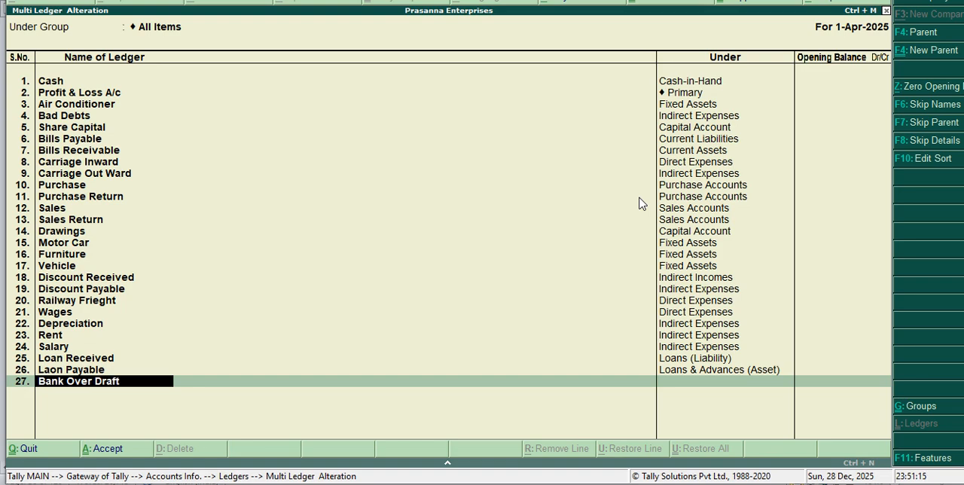
key(Return)
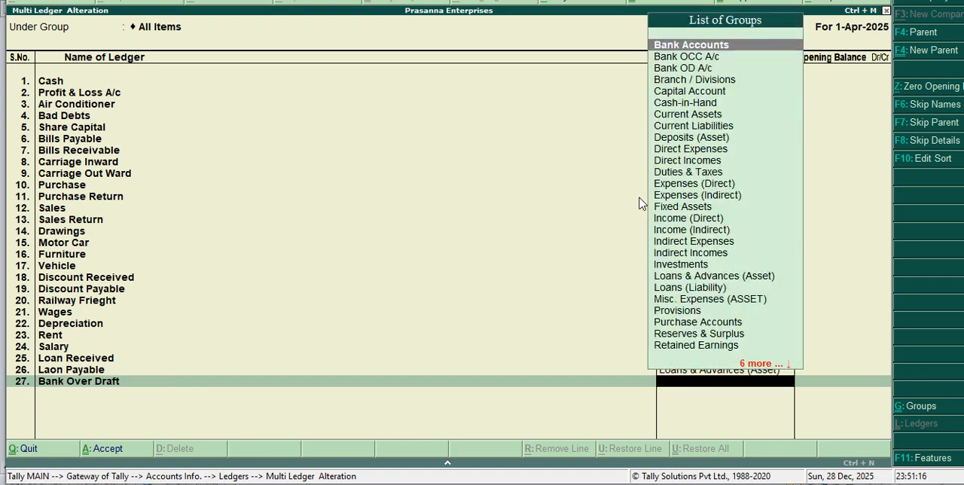
text(B)
key(Down)
key(Down)
key(Down)
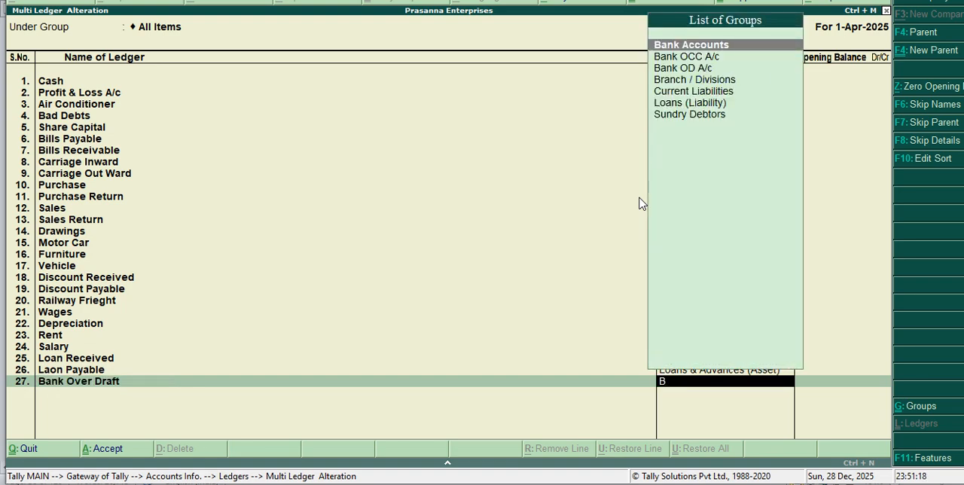
key(Return)
key(Return)
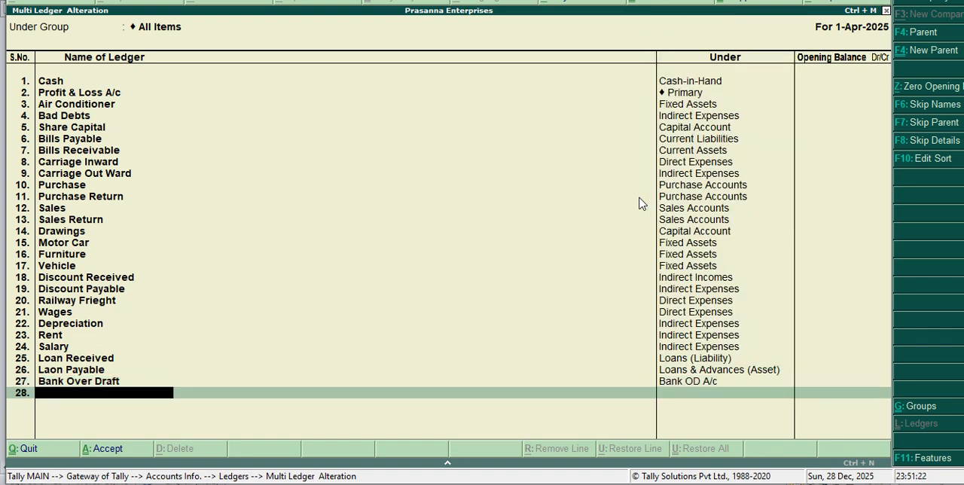
Step: Add a ledger named Post & Telegram Charge under the Indirect Expenses group, leaving its opening balance empty
text(Post & Telegram Char)
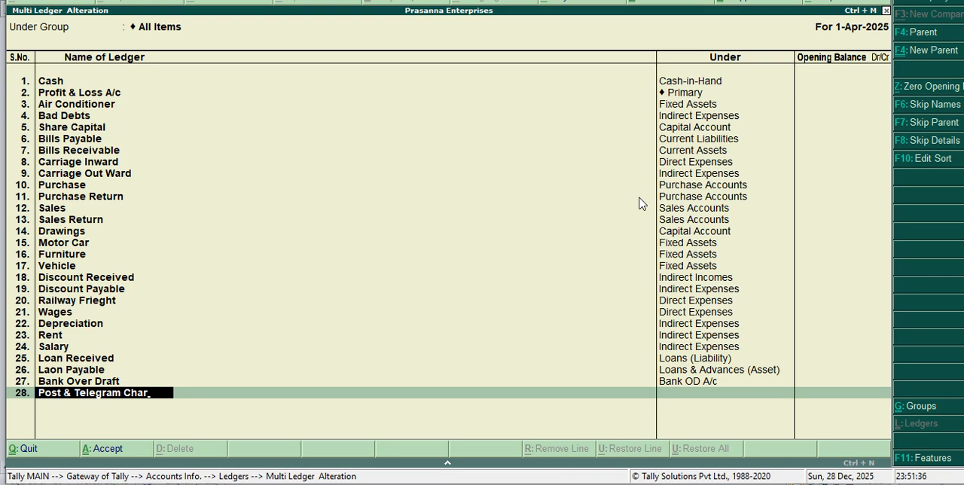
text(ge)
key(Return)
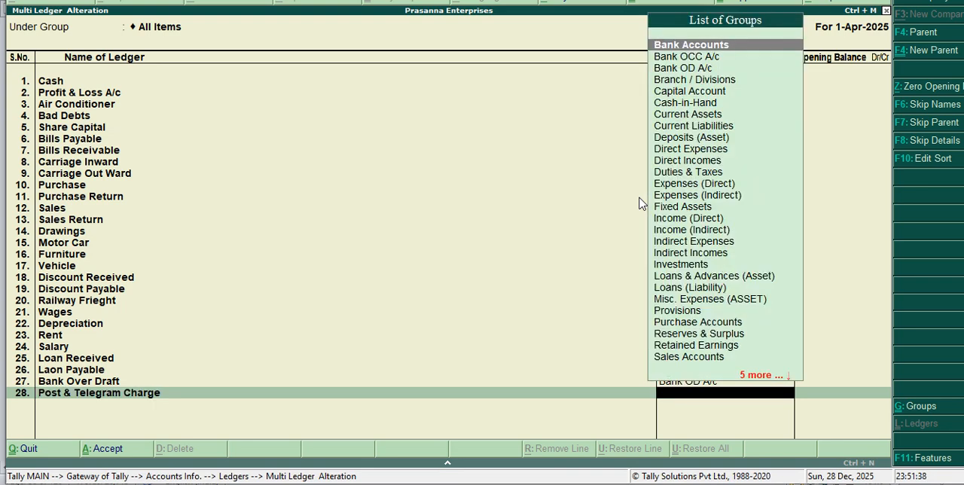
text(i)
key(Down)
key(Down)
key(Down)
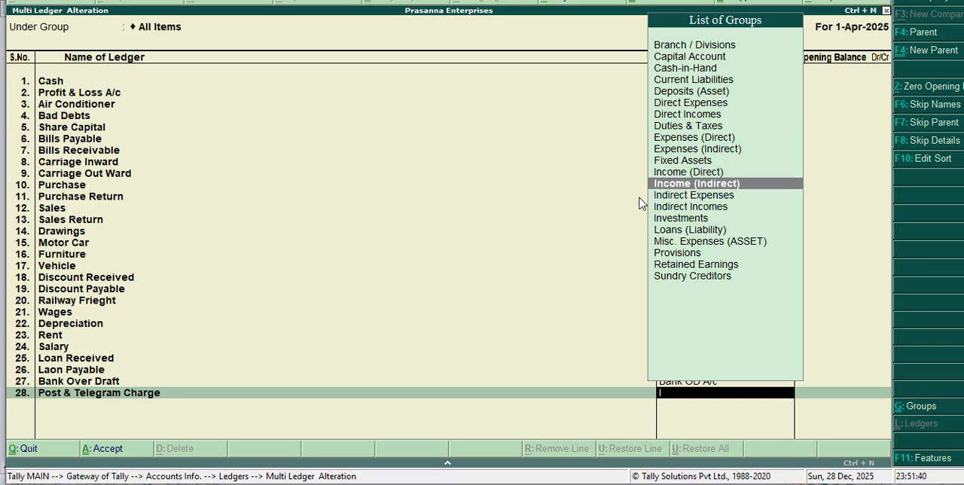
key(Return)
key(Return)
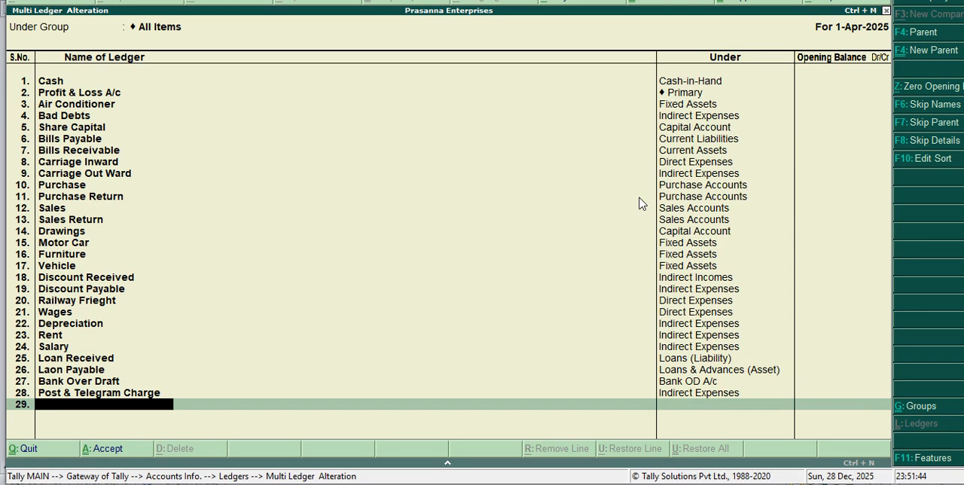
Step: Add a ledger named Commission Received under the Indirect Incomes group, leaving its opening balance empty
text(Commission Recei)
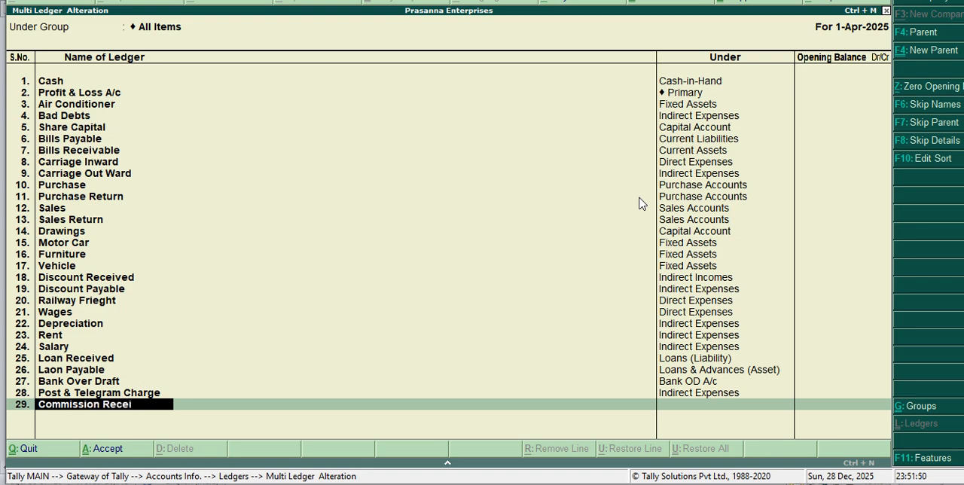
text(ved)
key(Return)
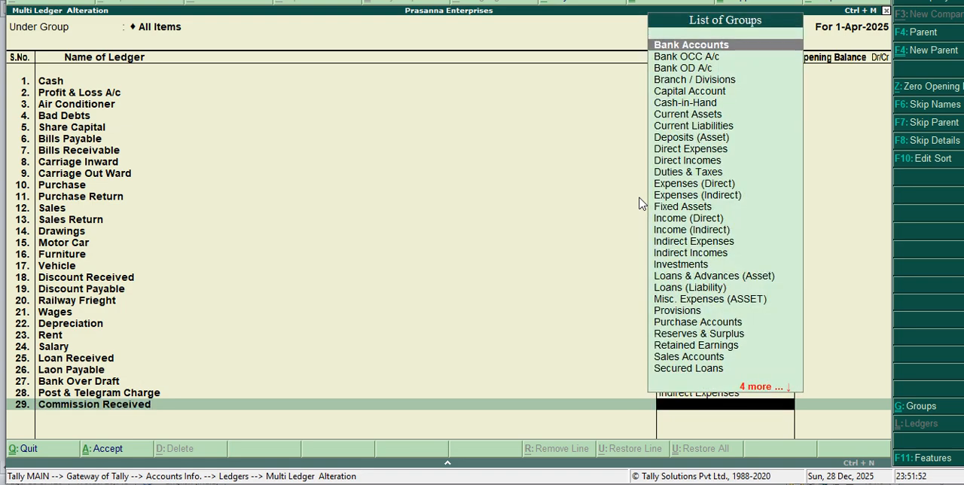
text(I)
key(Down)
key(Down)
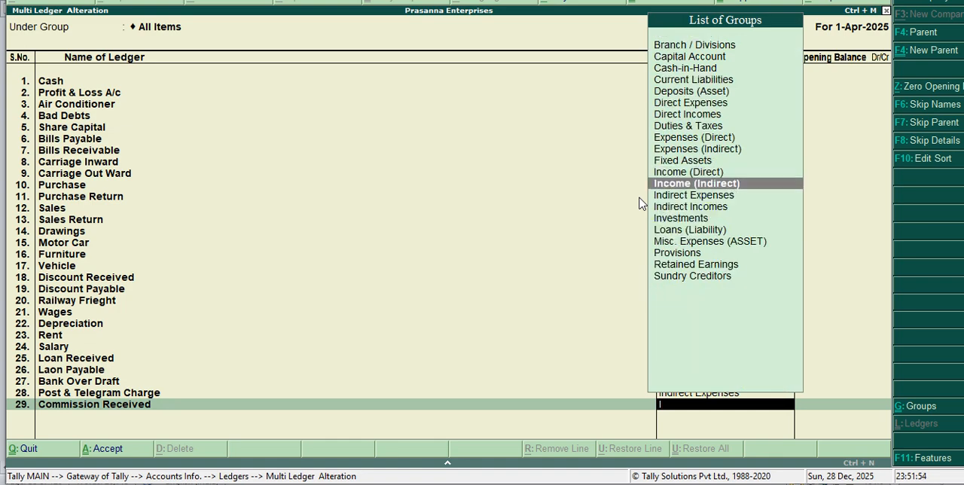
key(Down)
key(Down)
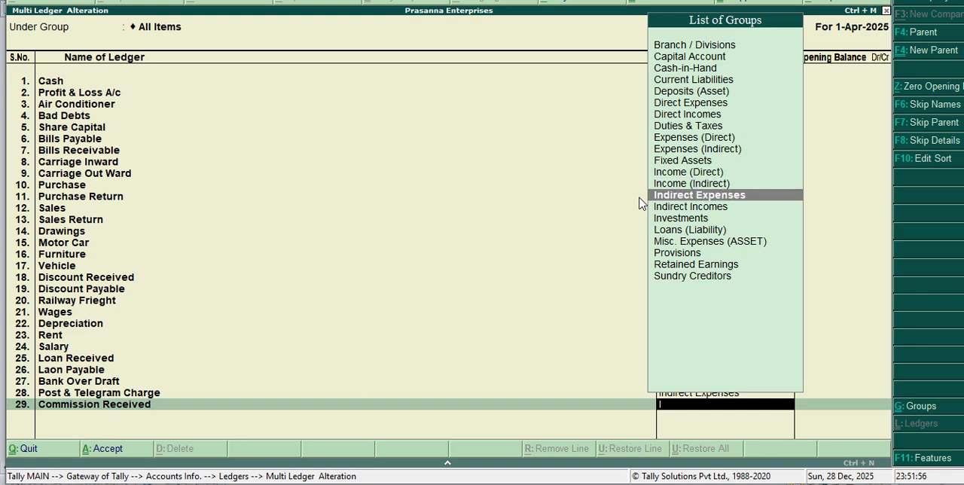
key(Return)
key(Return)
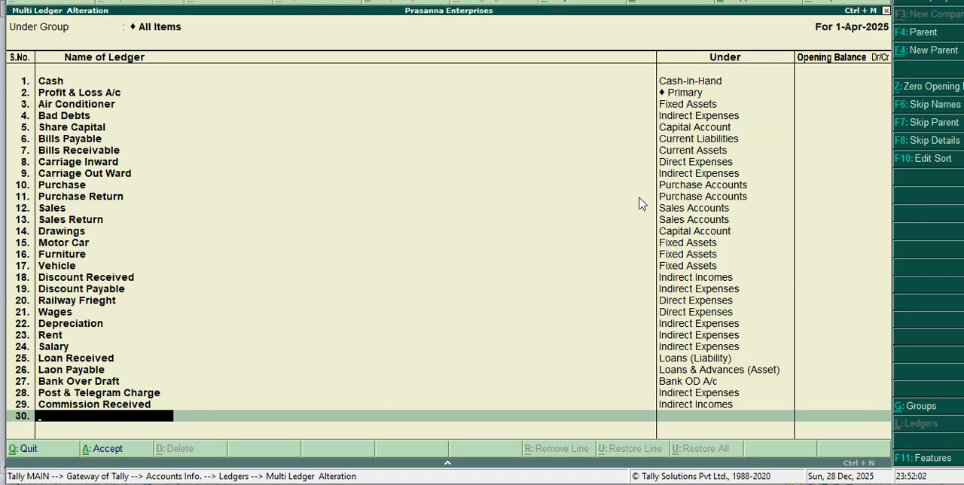
Step: Add a ledger named Commission Paid under the Indirect Expenses group, leaving its opening balance empty
text(Commission Paid)
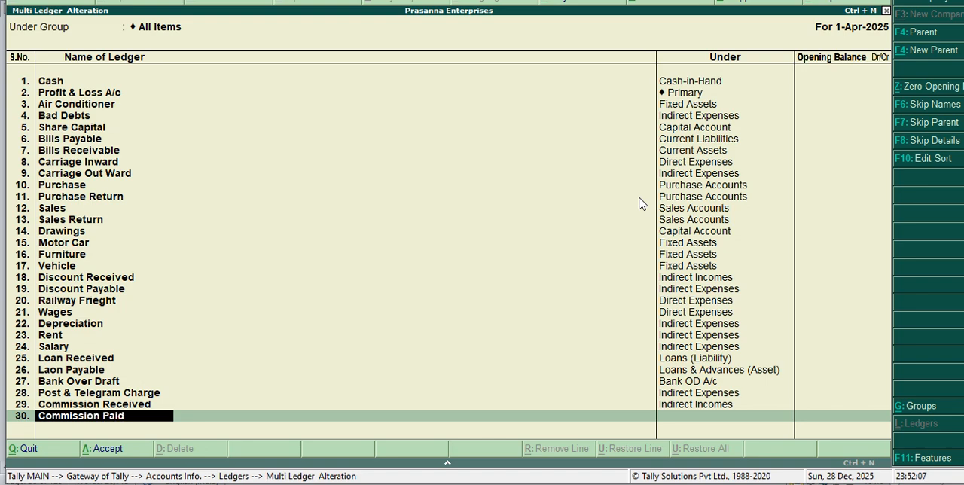
key(Return)
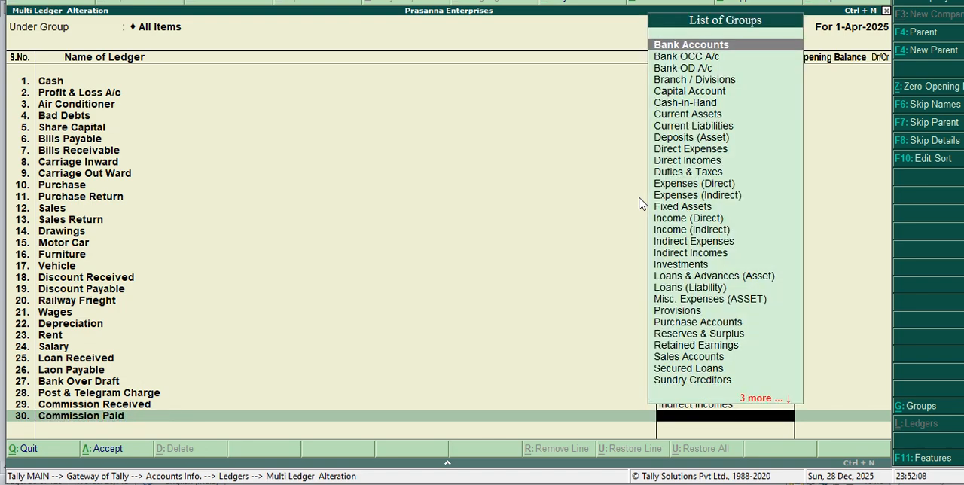
text(i)
key(Down)
key(Down)
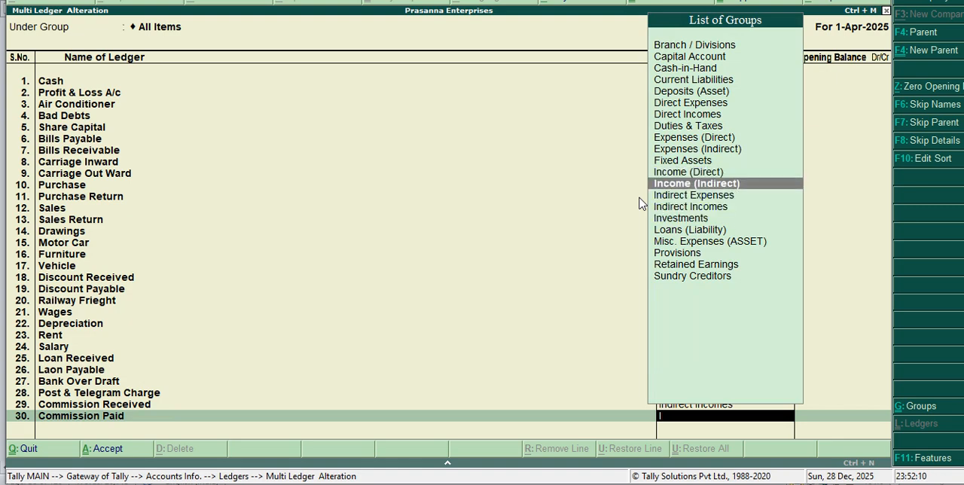
key(Down)
key(Return)
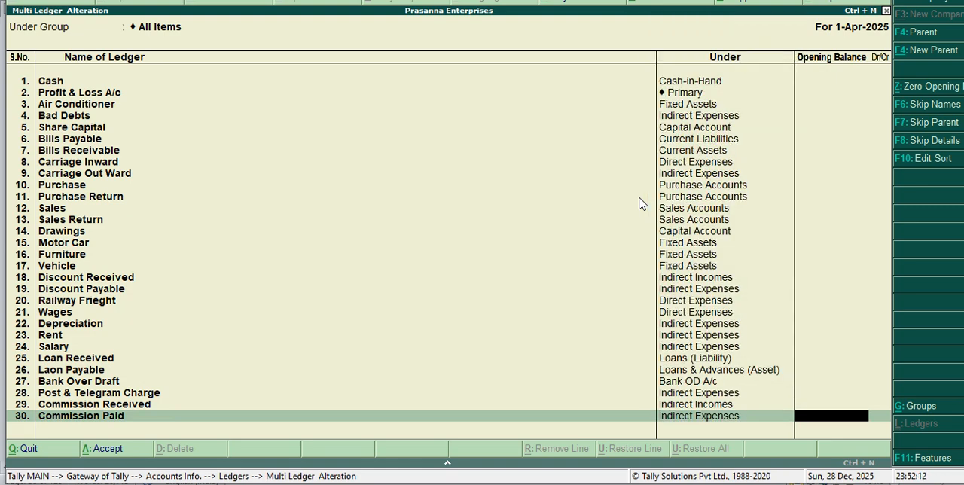
key(Return)
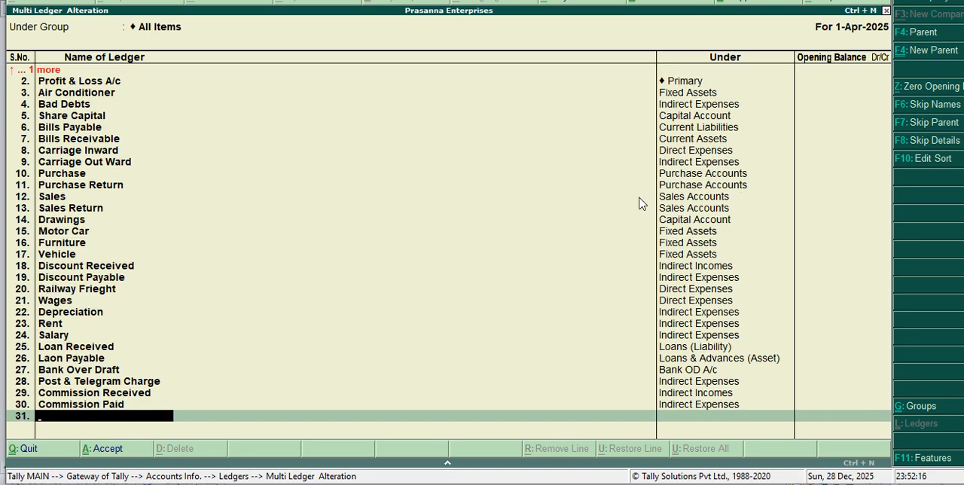
Step: Add a ledger named Printing & Stationery under the Indirect Expenses group, leaving its opening balance empty
text(Printing & St)
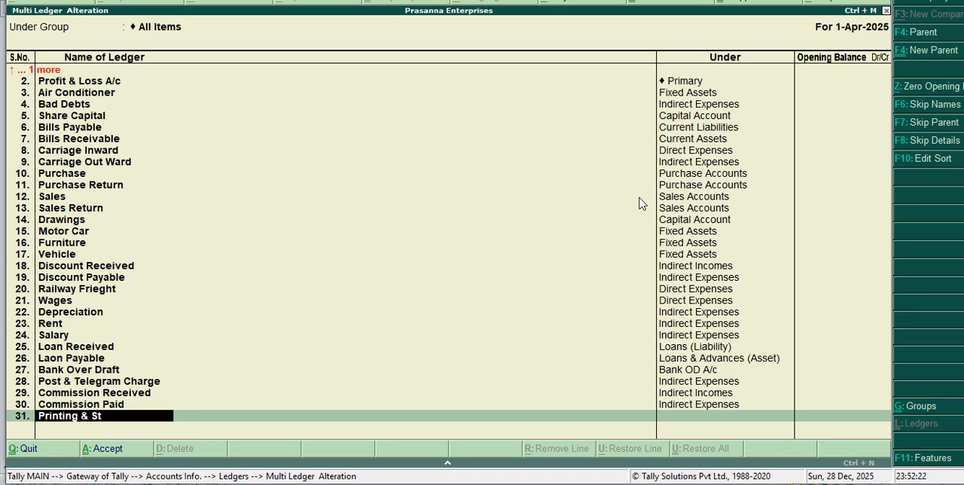
text(ationery)
key(Return)
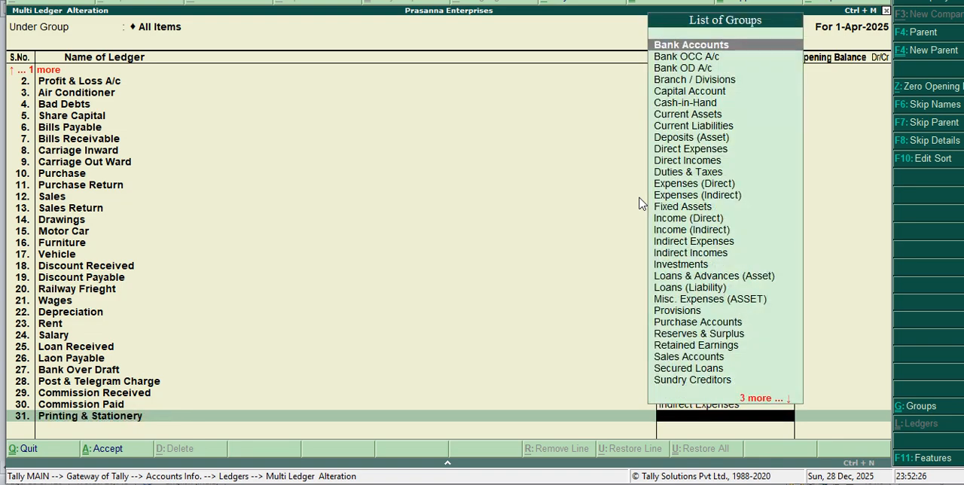
text(I)
key(Down)
key(Down)
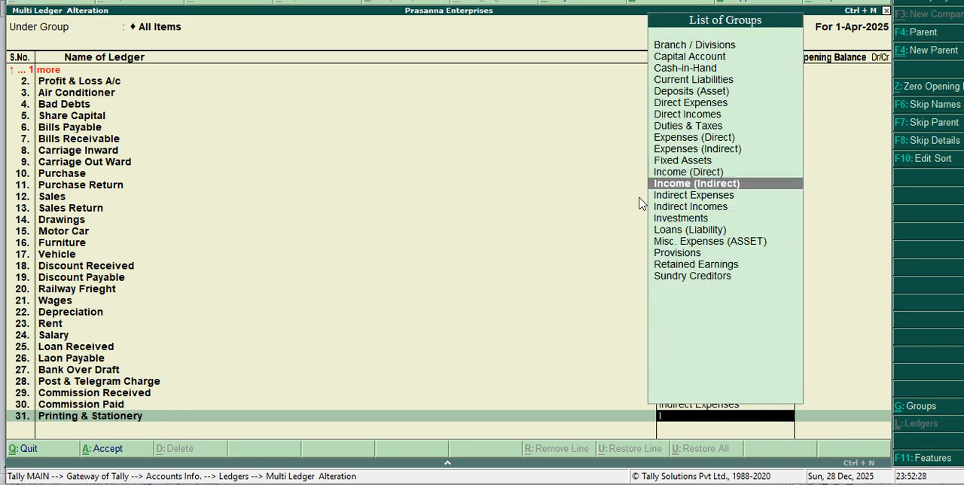
key(Return)
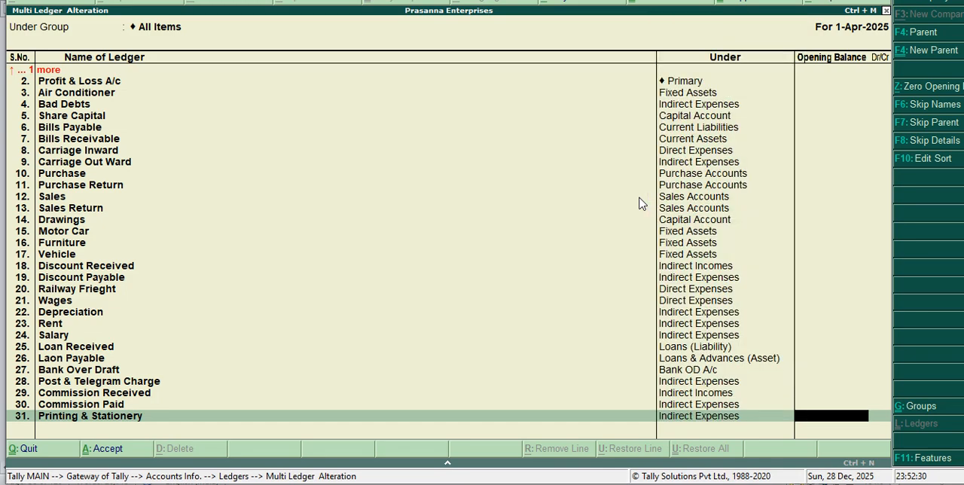
key(Return)
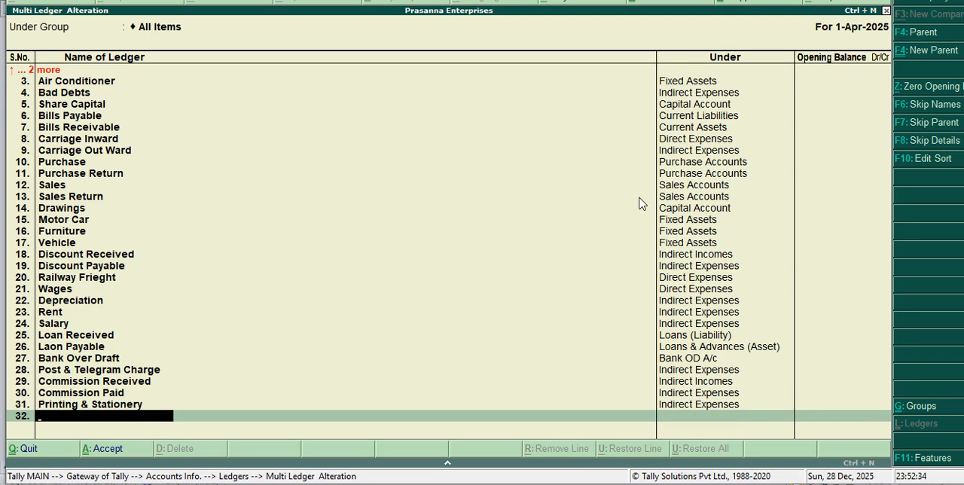
Step: Add a ledger named Machinery under the Fixed Assets group, leaving its opening balance empty
text(Machinery)
key(Return)
text(F)
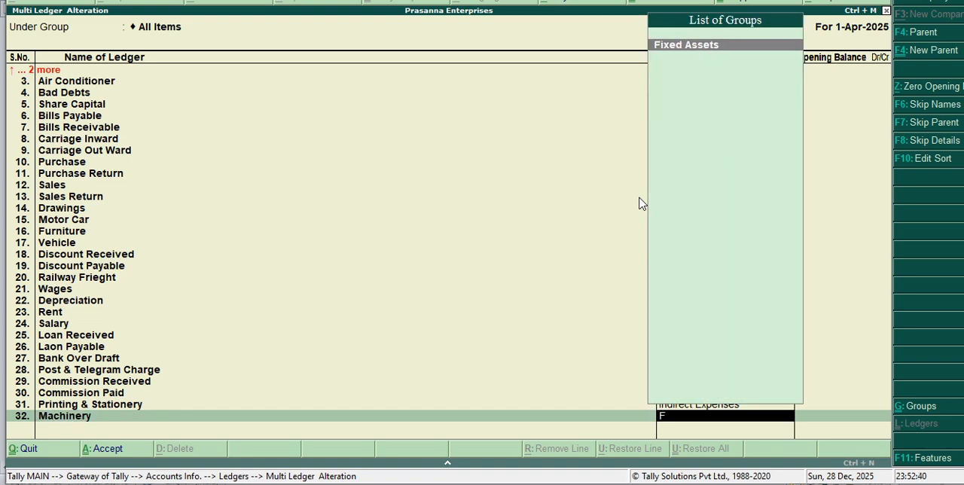
key(Return)
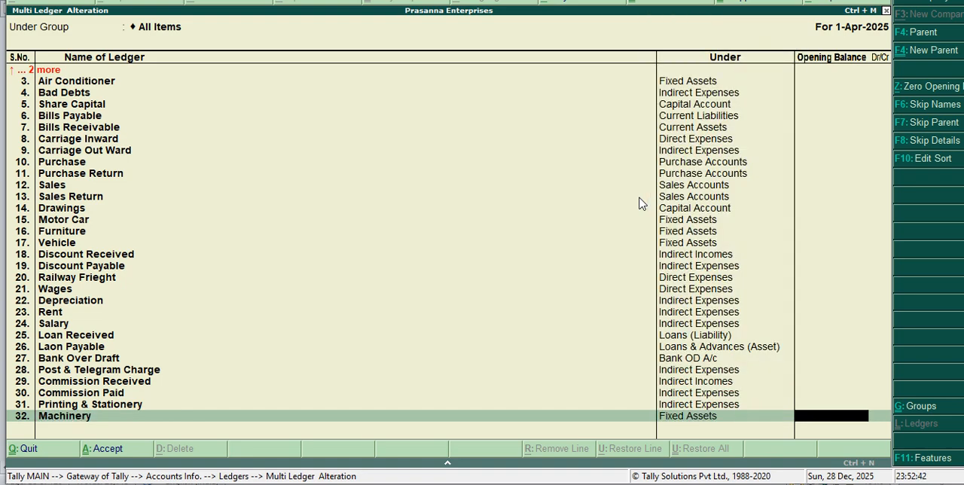
key(Return)
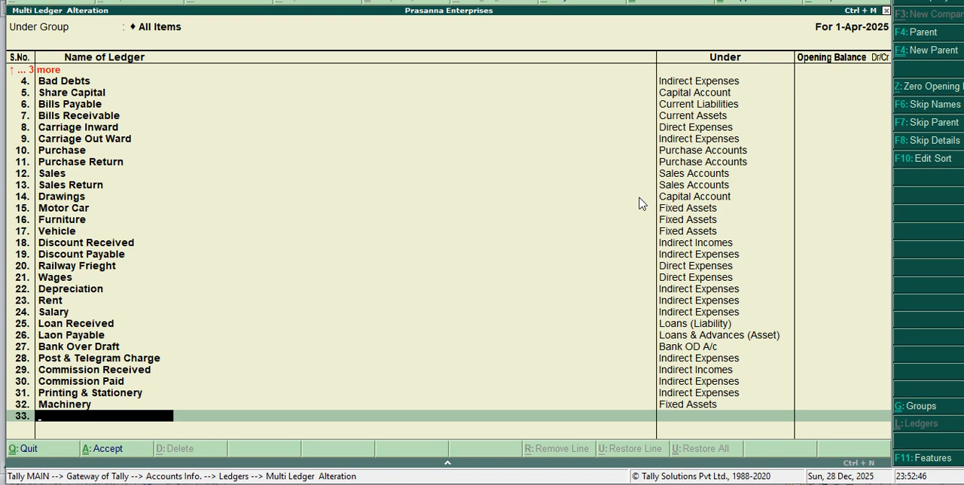
Step: Add a ledger named Repair of MAchinery under the Indirect Expenses group, leaving its opening balance empty
text(Repair of MAch)
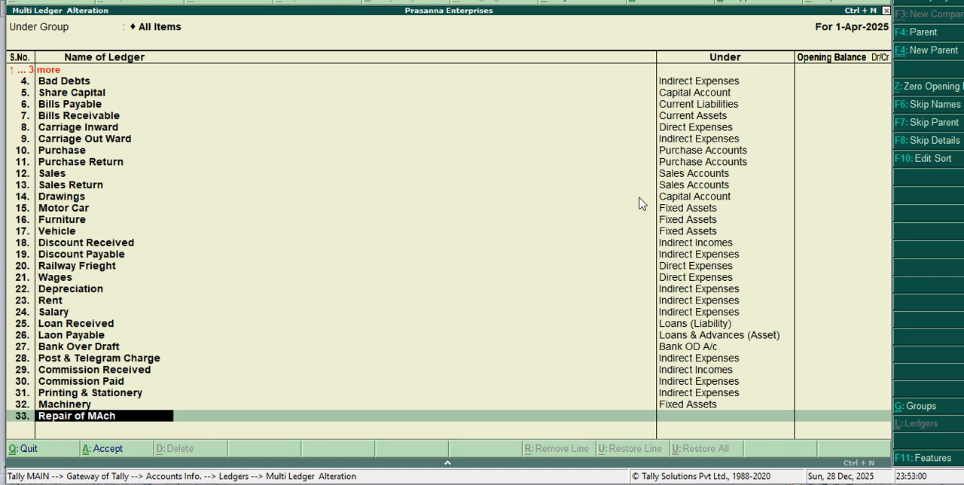
text(inery)
key(Return)
text(i)
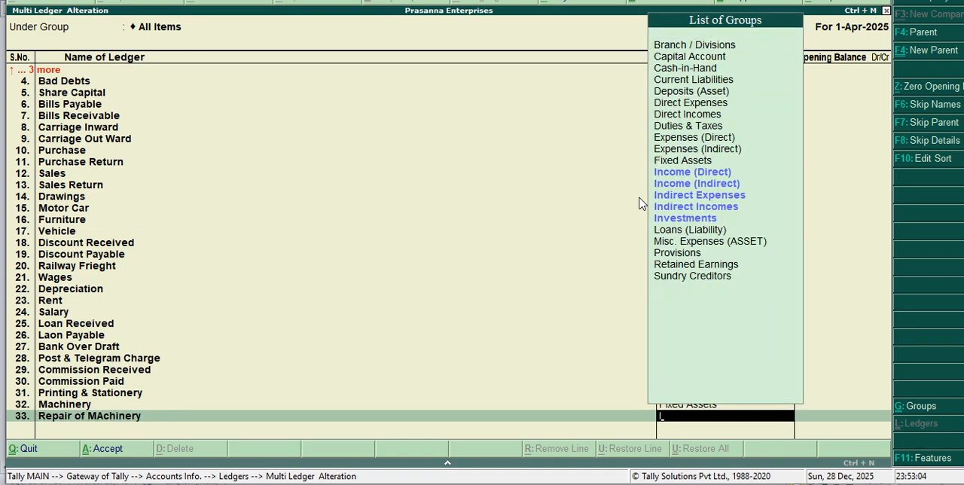
key(Down)
key(Down)
key(Down)
key(Return)
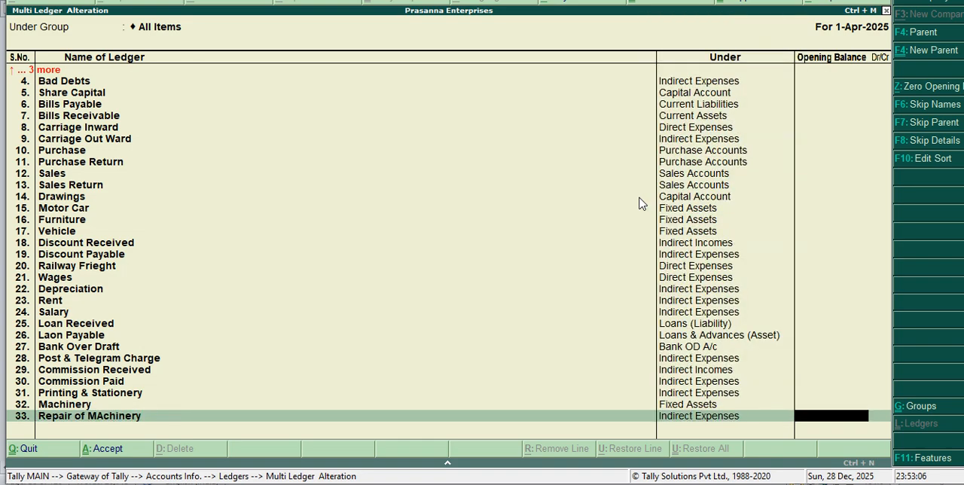
key(Return)
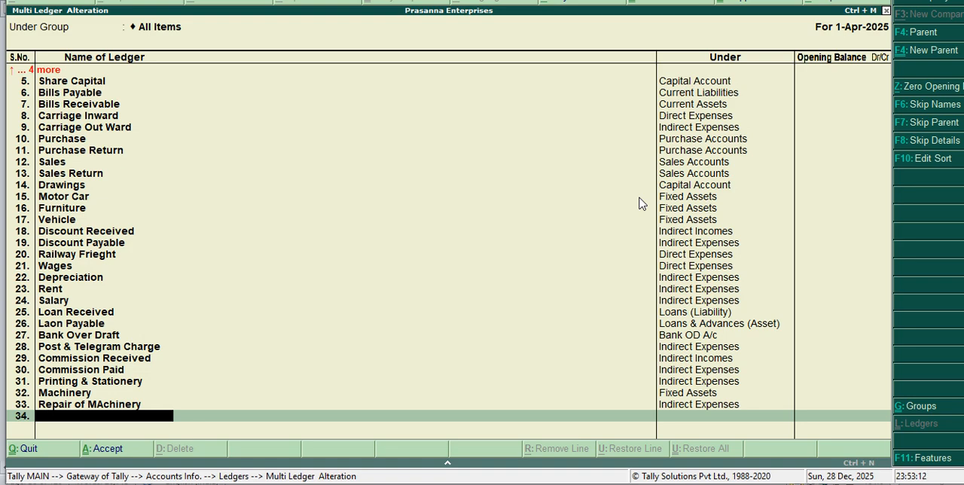
Step: Add a ledger named Electricity Bill under the Indirect Expenses group, leaving its opening balance empty
text(Electricity Bill)
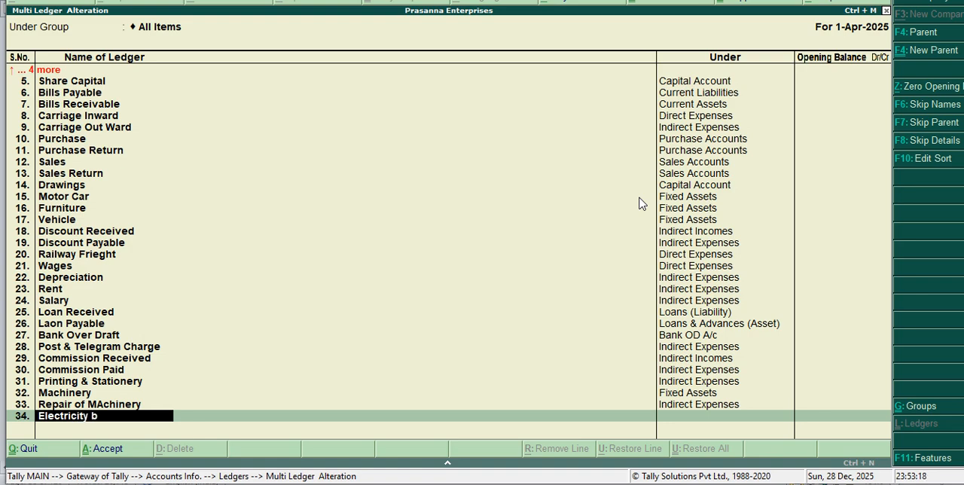
key(Return)
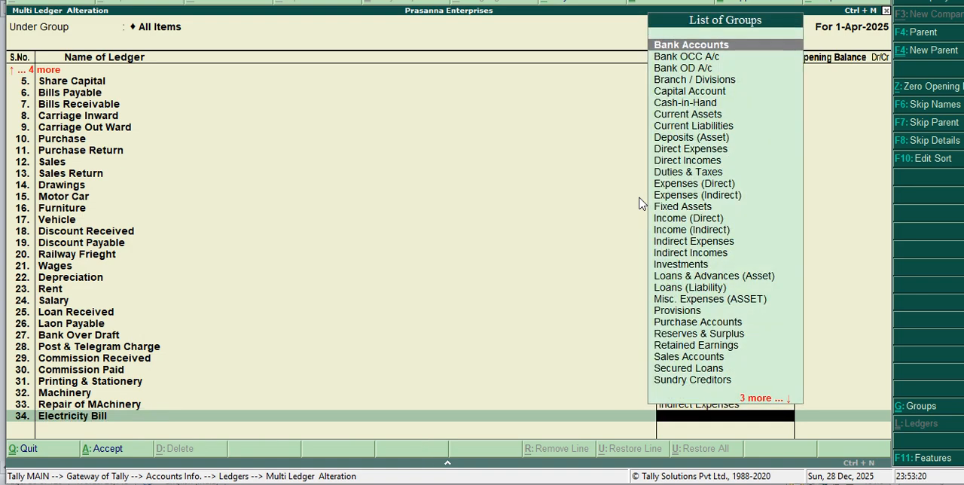
text(i)
key(Down)
key(Down)
key(Down)
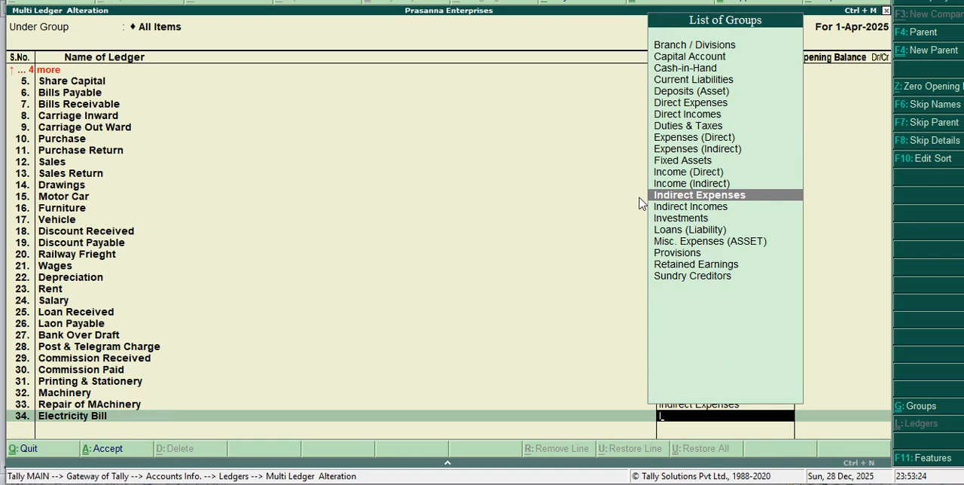
key(Return)
key(Return)
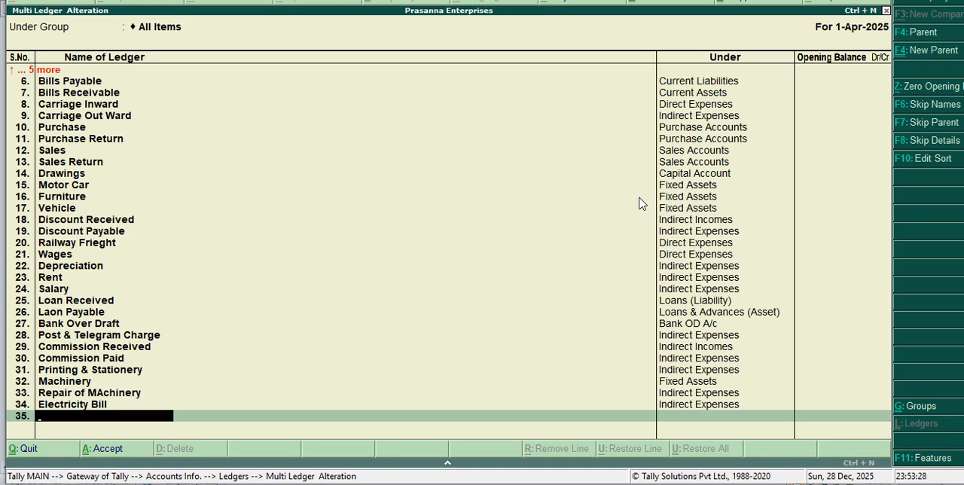
Step: Add a ledger named Telephone Bill under the Indirect Expenses group, leaving its opening balance empty
text(Telephone bill)
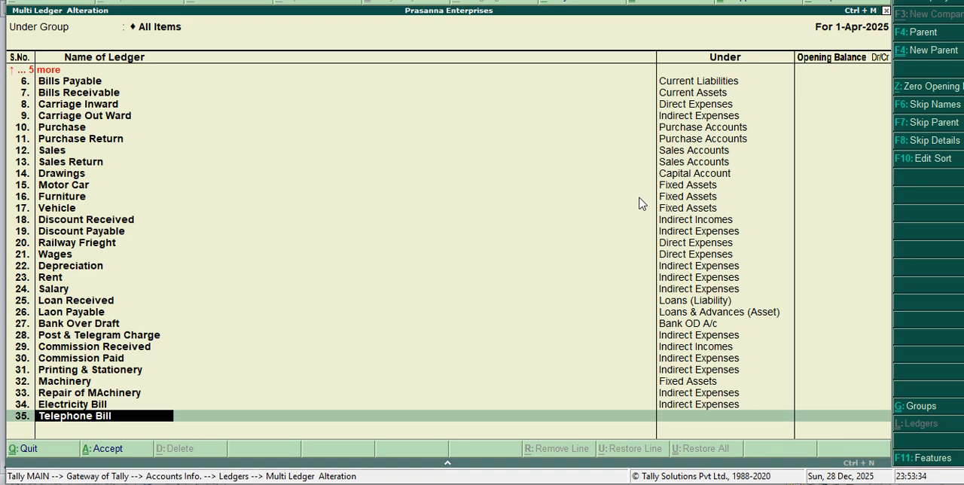
key(Return)
text(i)
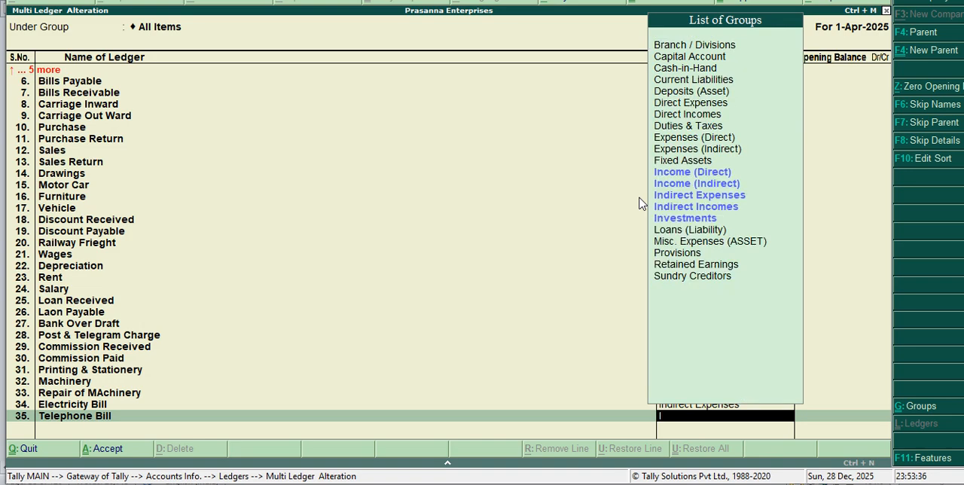
key(Down)
key(Down)
key(Down)
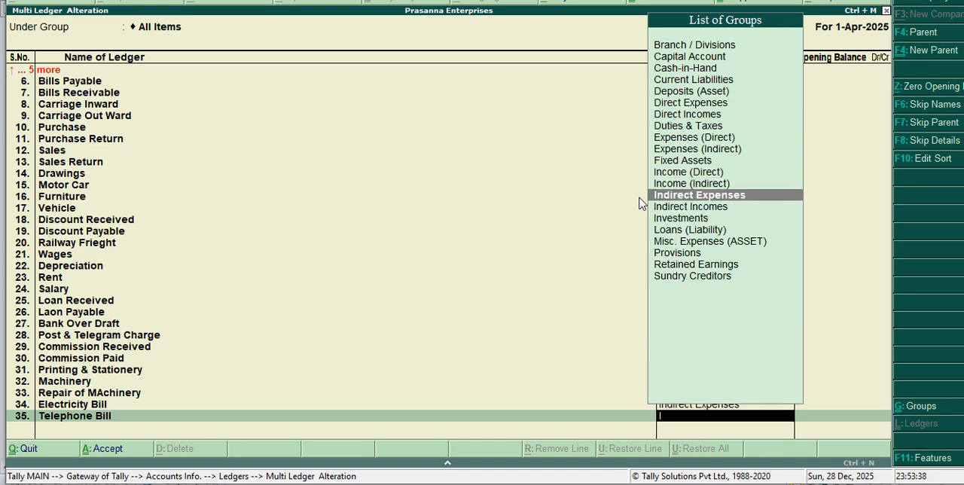
key(Return)
key(Return)
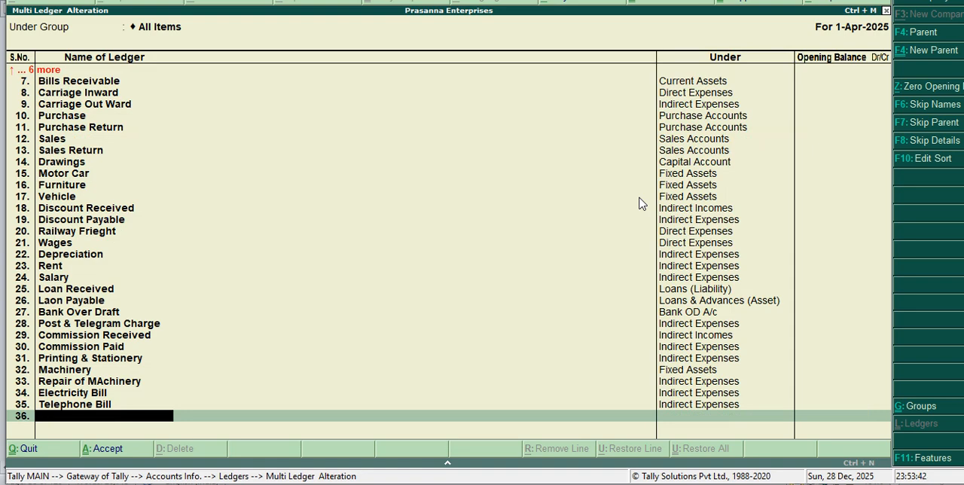
Step: Add a ledger named Creditor under the Sundry Creditors group, leaving its opening balance empty
text(Creditor)
key(Return)
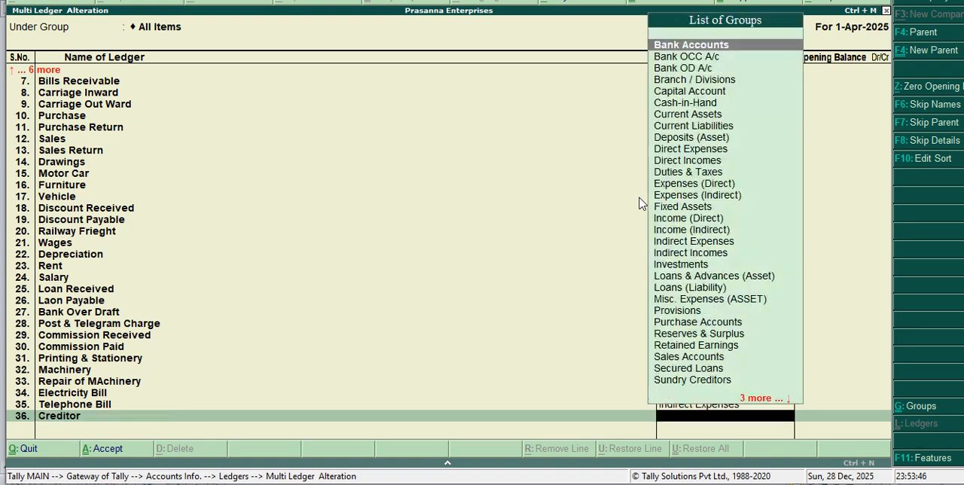
text(S)
key(Down)
key(Down)
key(Down)
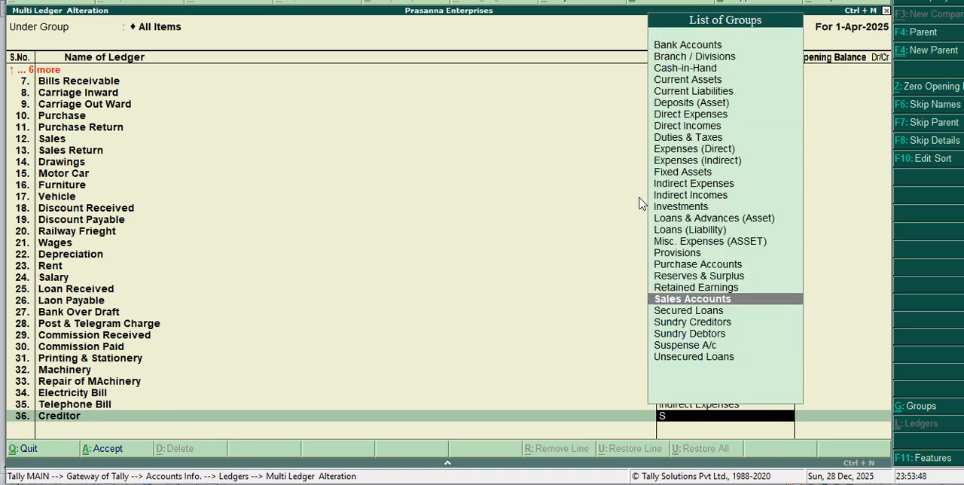
key(Return)
Step: Add a ledger named Debtor under the Sundry Debtors group, leaving its opening balance empty
key(Return)
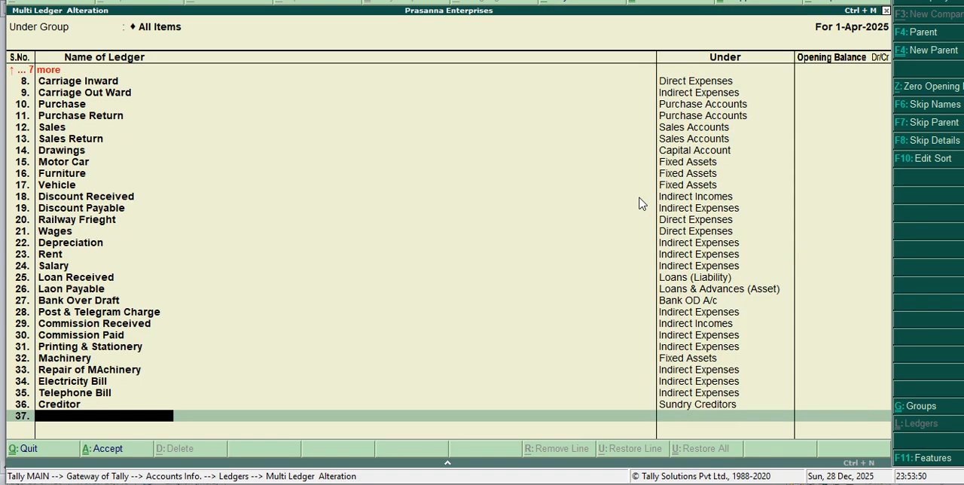
text(Debtor)
key(Return)
text(S)
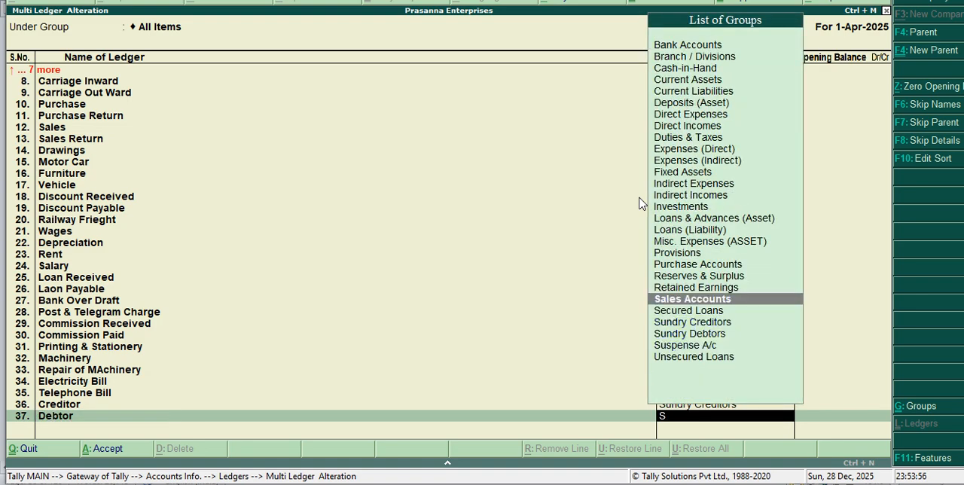
key(Down)
key(Down)
key(Down)
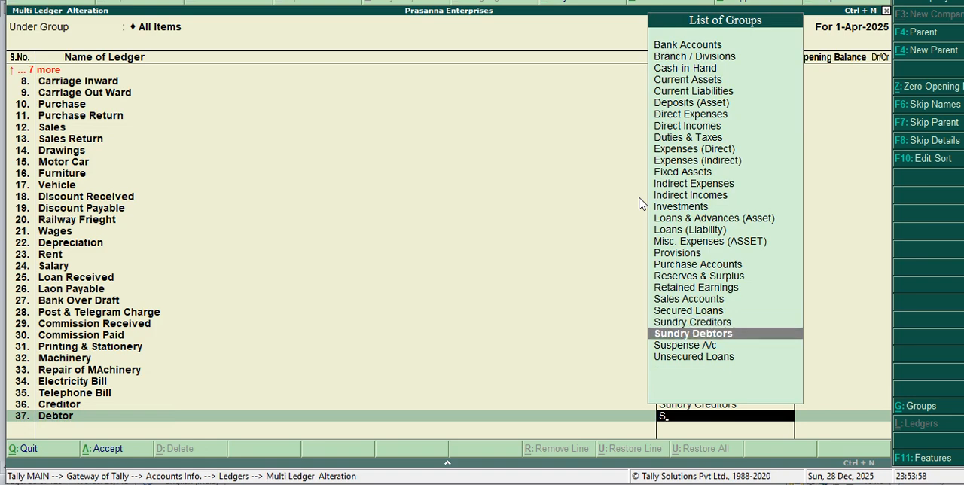
key(Return)
key(Return)
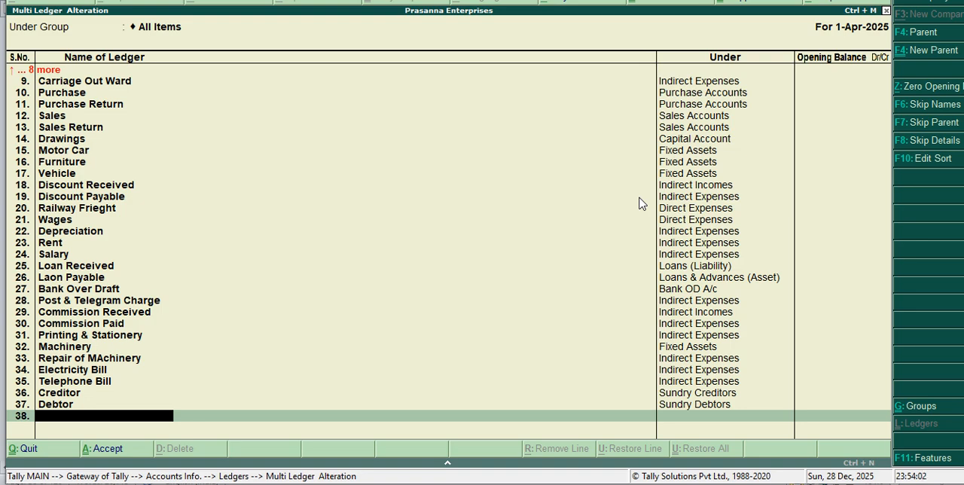
Step: Add a ledger named Advertisement Charge under the Indirect Expenses group, leaving its opening balance empty
text(Adve)
text(si)
key(BackSpace)
text(isement Char)
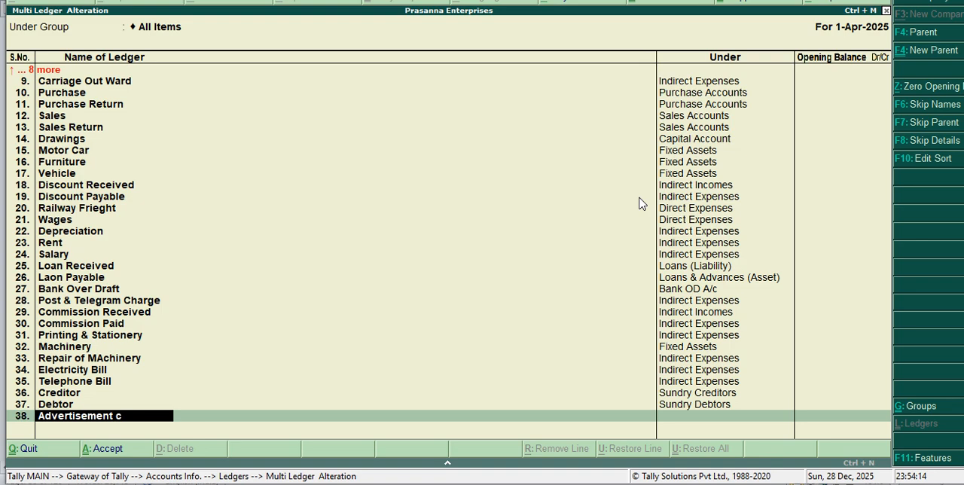
text(ge)
key(Return)
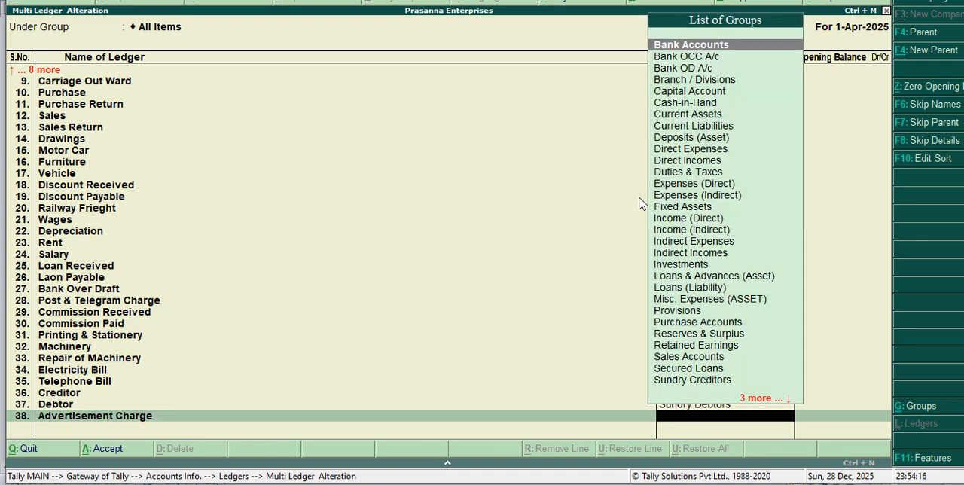
text(i)
key(Down)
key(Down)
key(Down)
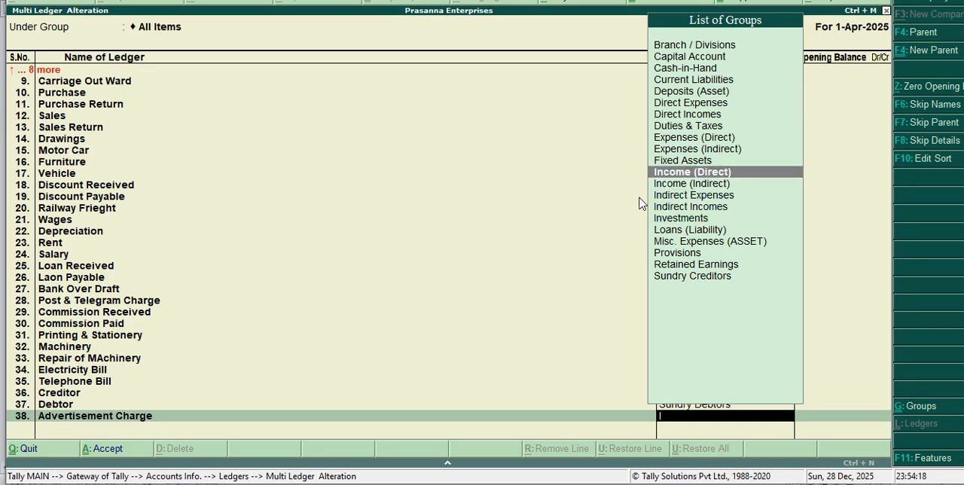
key(Return)
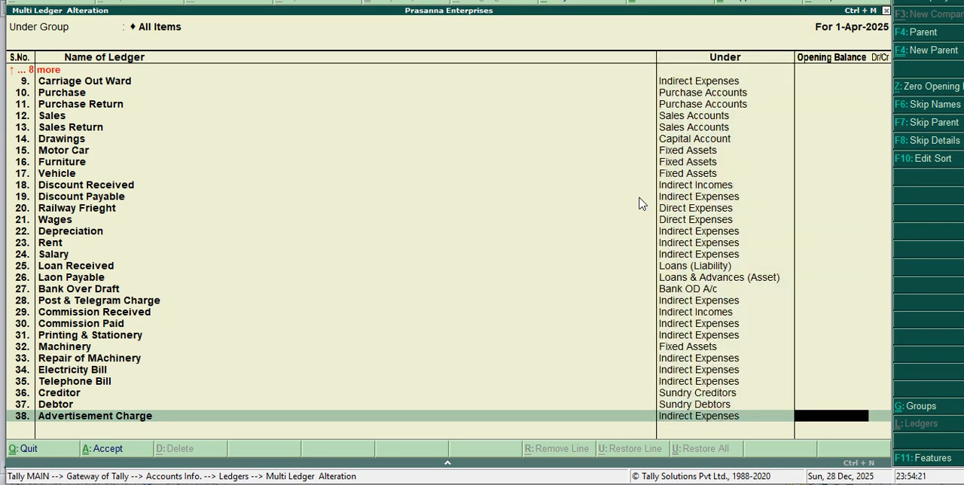
key(Return)
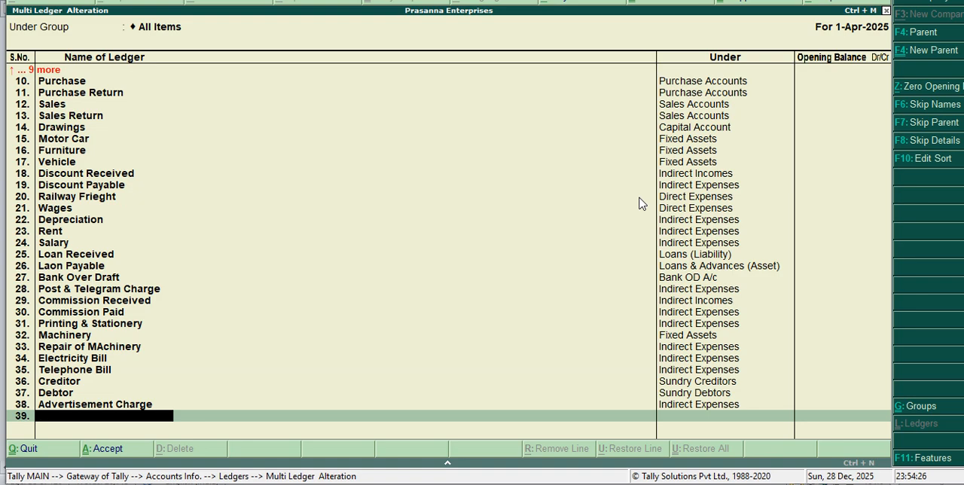
Step: Add a ledger named Building under the Fixed Assets group, leaving its opening balance empty
text(Building)
key(Return)
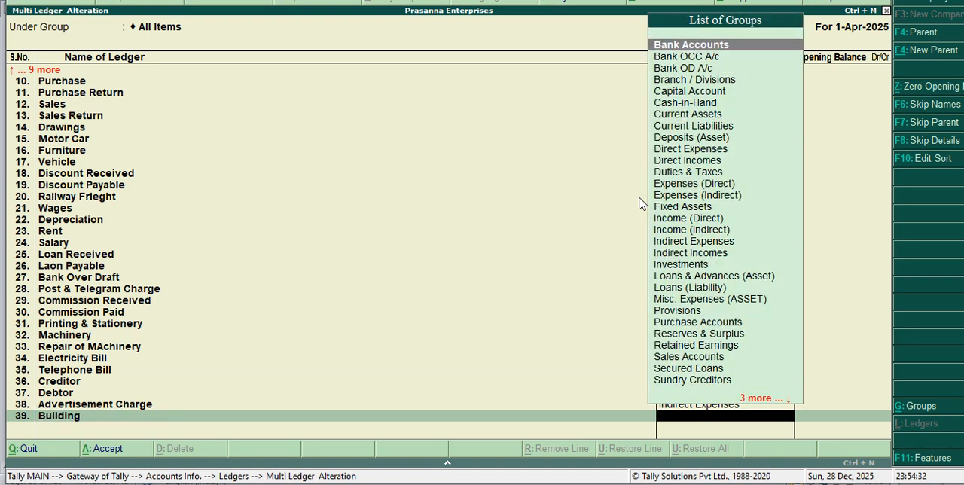
text(G)
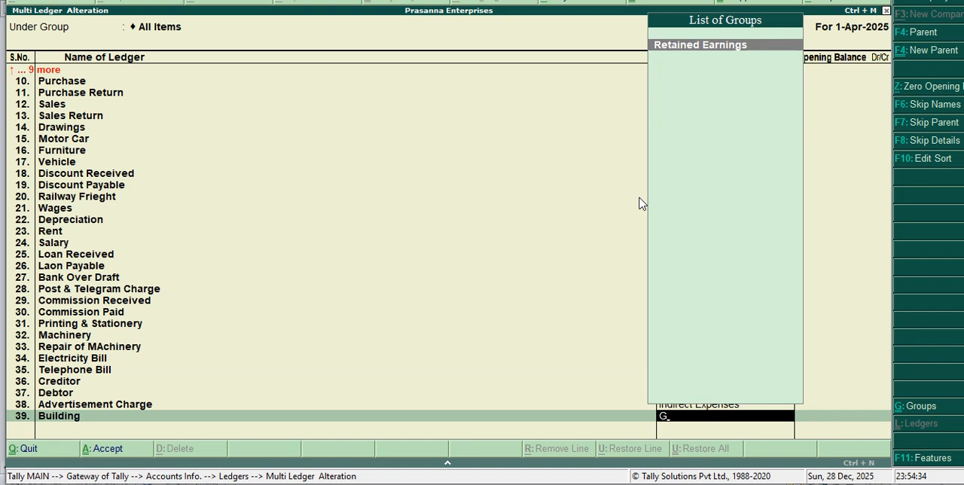
key(BackSpace)
text(F)
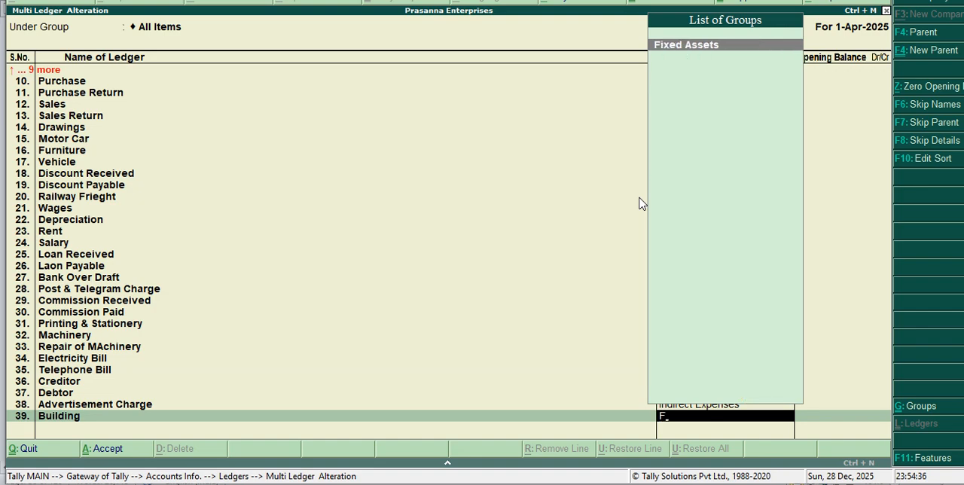
key(Return)
key(Return)
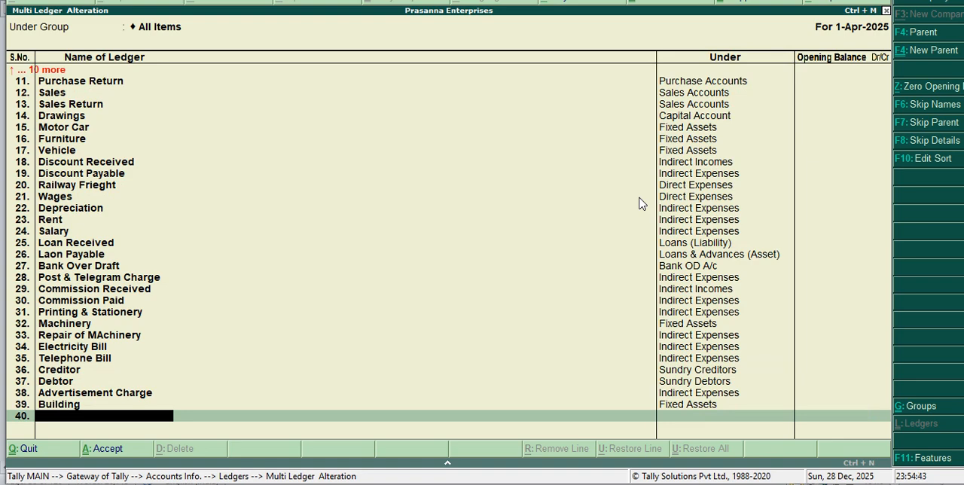
Step: Add a ledger named Office Equipments under the Fixed Assets group, leaving its opening balance empty
text(Office equipments)
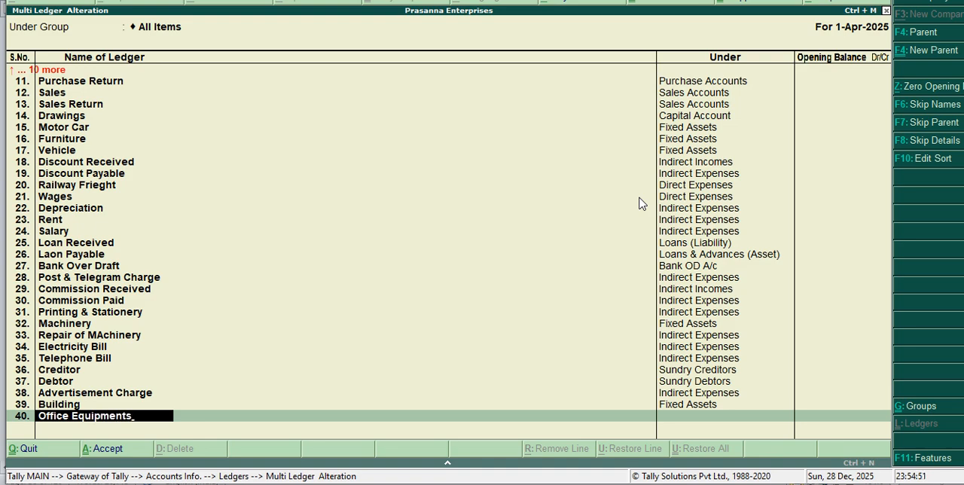
key(Return)
text(F)
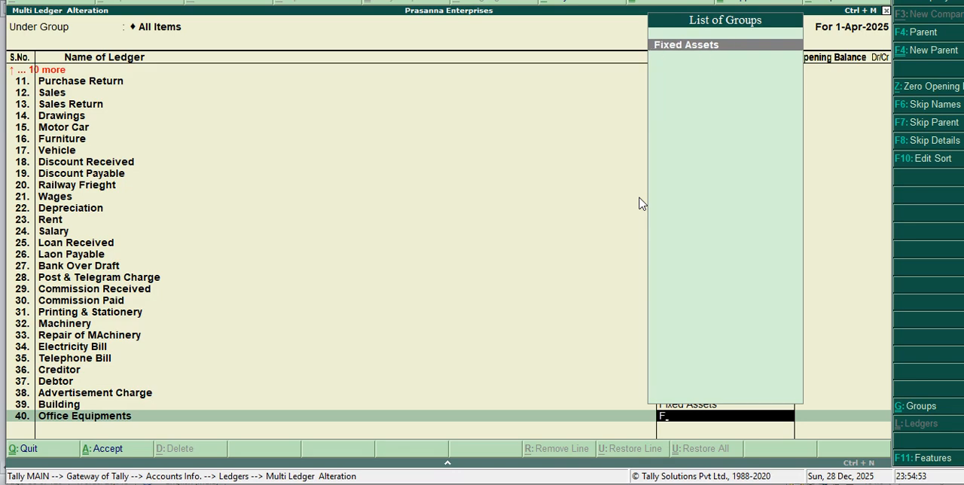
key(Return)
key(Return)
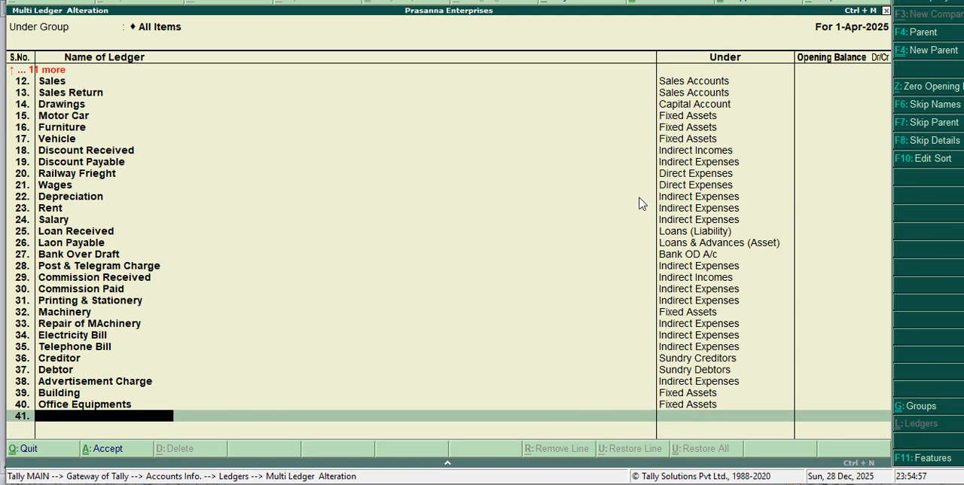
Step: Add a ledger named Deposit in Share under the Current Assets group, leaving its opening balance empty
text(Deposit in Share)
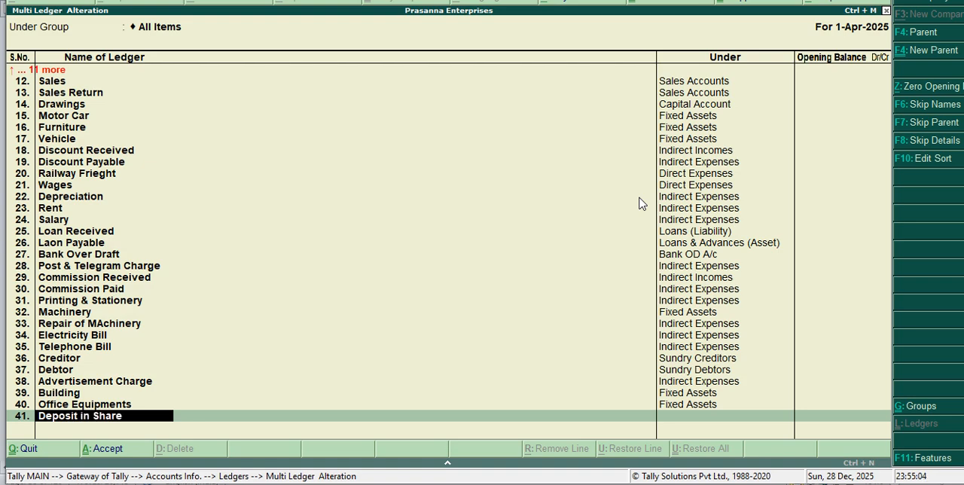
key(Return)
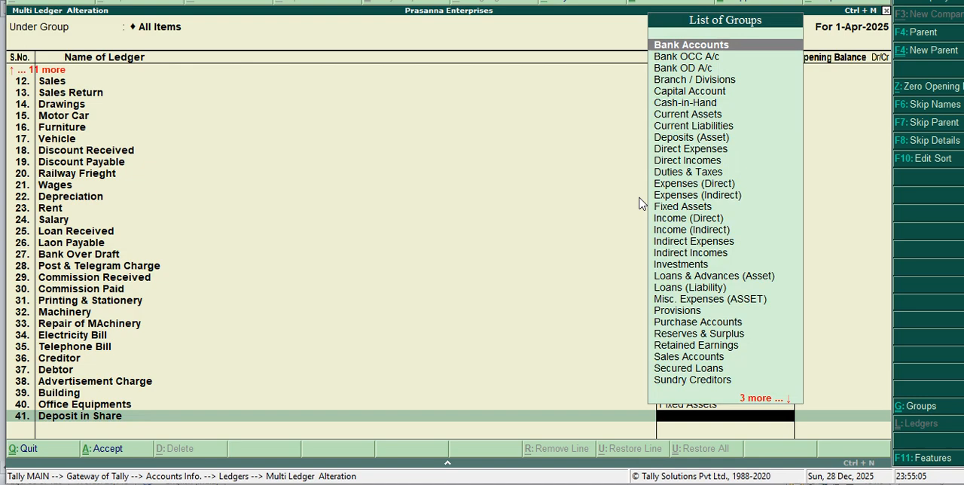
text(C)
key(Down)
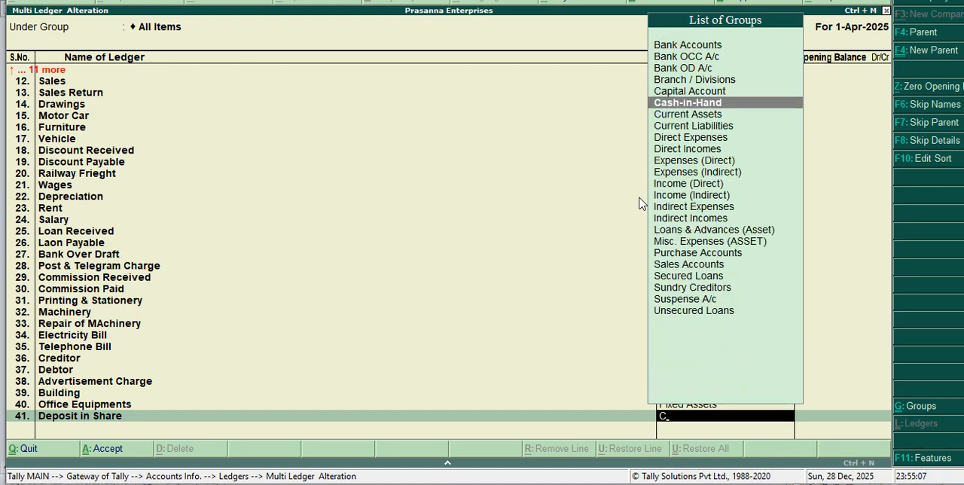
key(Down)
key(Return)
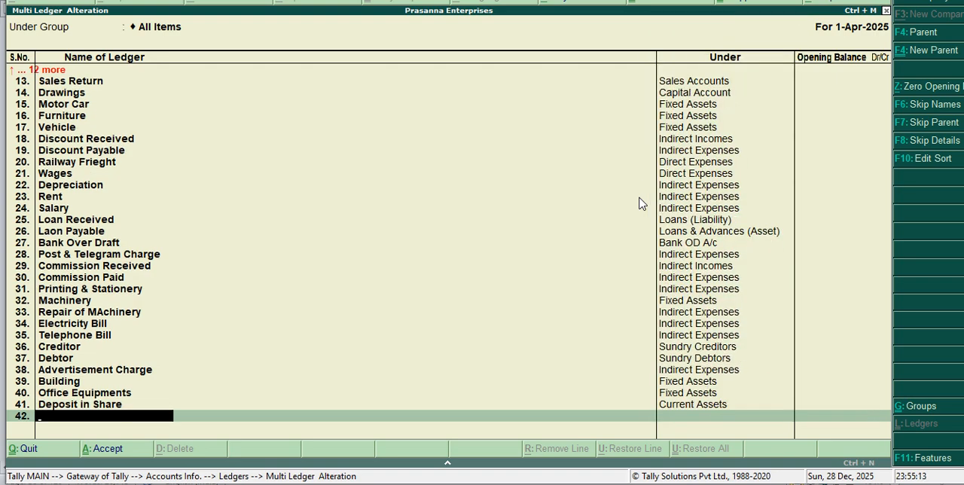
Step: Add a ledger named Interest on Bank Loan under the Indirect Expenses group, leaving its opening balance empty
text(Interest on Ban)
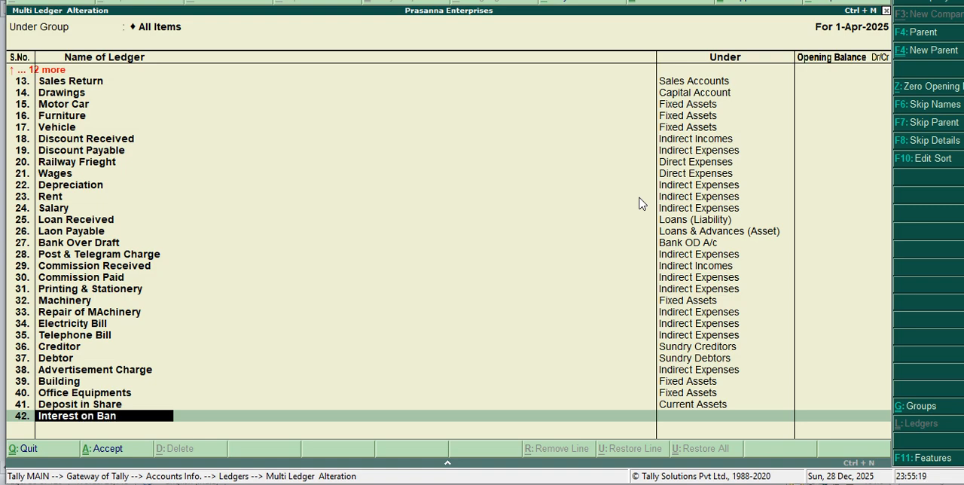
text(k Loan)
key(Return)
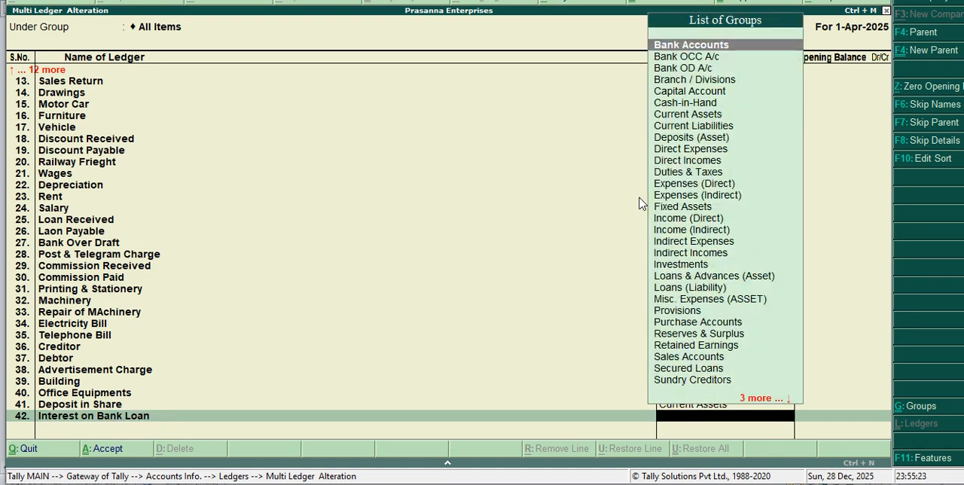
text(i)
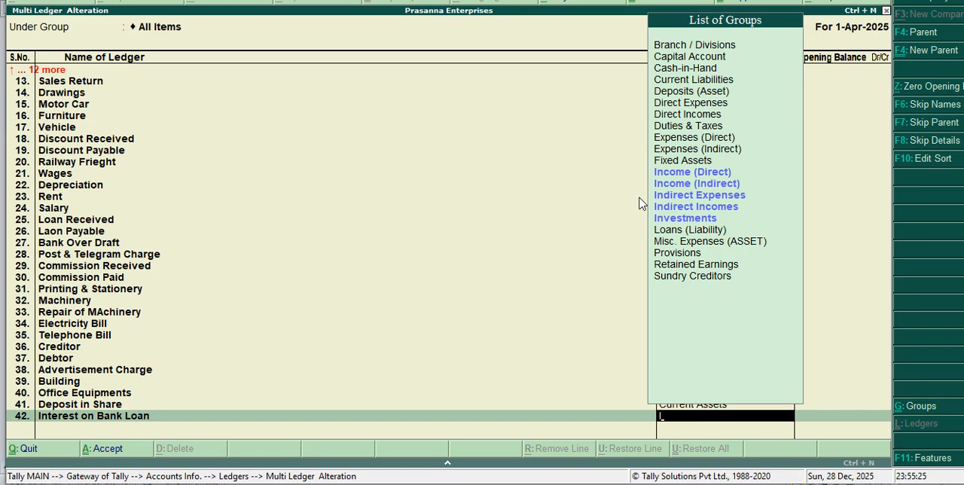
text(nd)
key(Return)
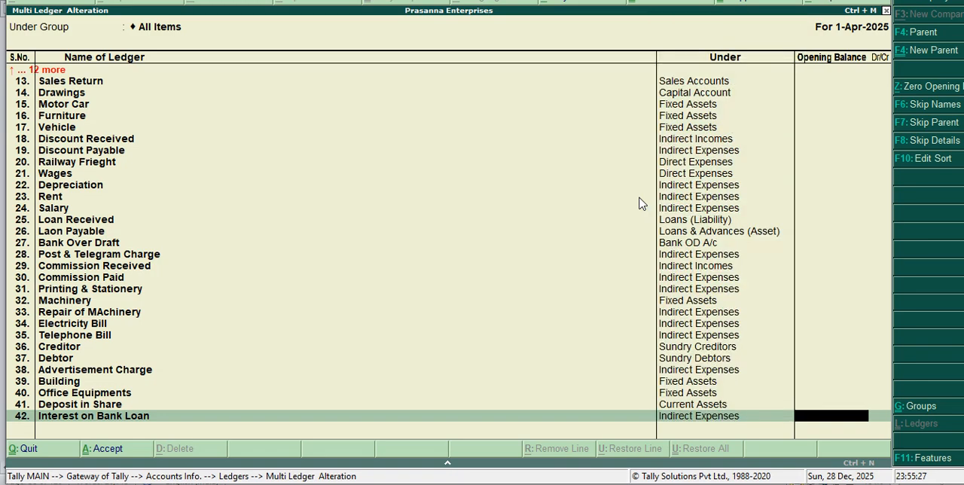
key(Return)
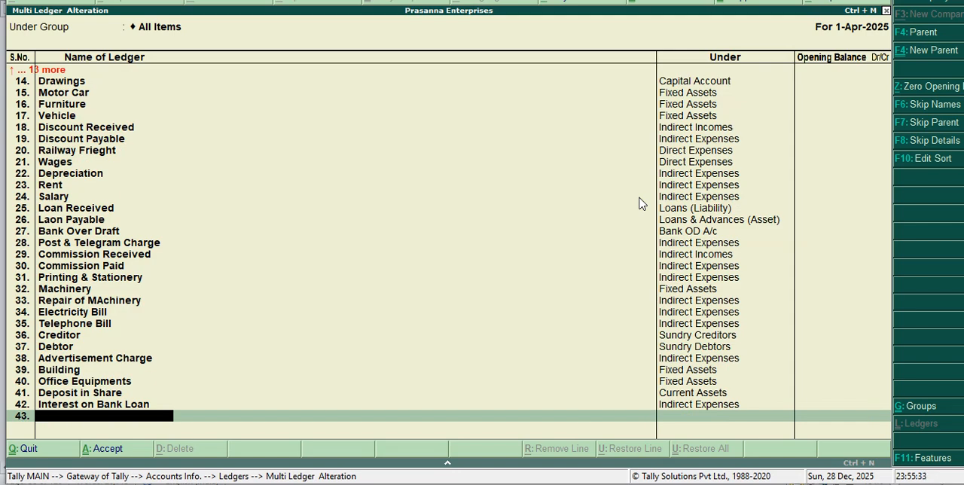
Step: Change the group of the Interest on Bank Loan ledger to Current Liabilities
key(Up)
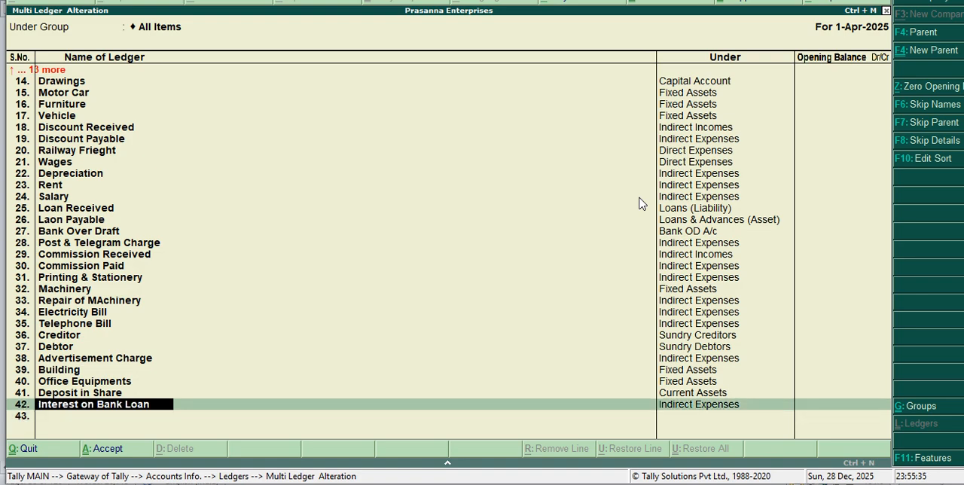
key(Return)
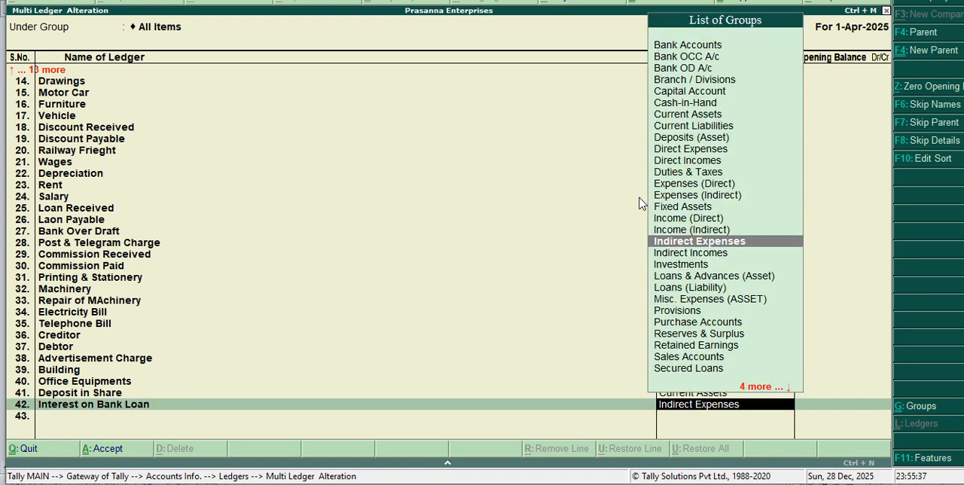
text(C)
key(Down)
key(Down)
key(Down)
key(Down)
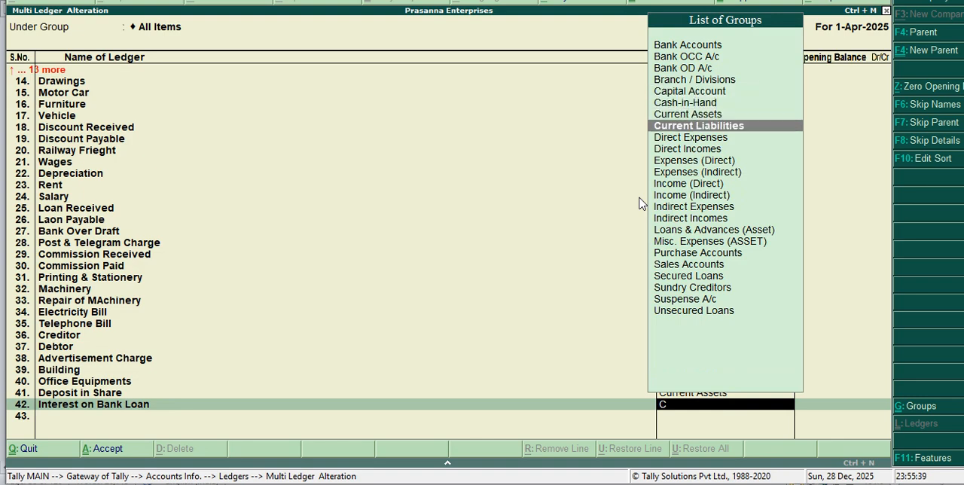
key(Return)
key(Return)
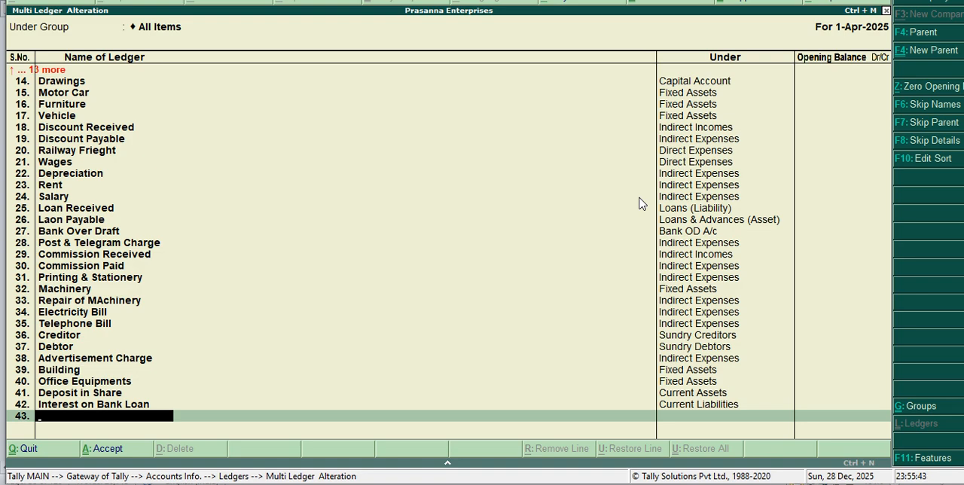
Step: Add a ledger named Interest Received under the Indirect Incomes group, leaving its opening balance empty
text(Interest Recei)
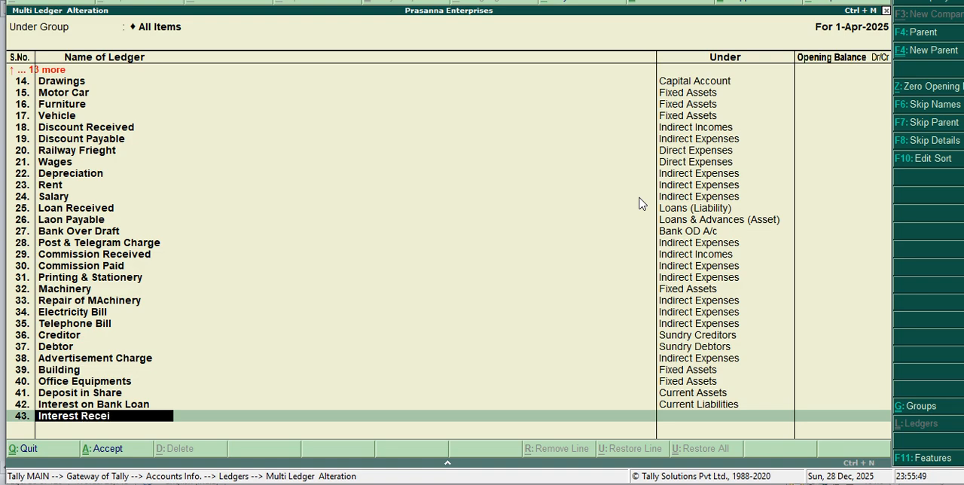
text(ved)
key(Return)
text(I)
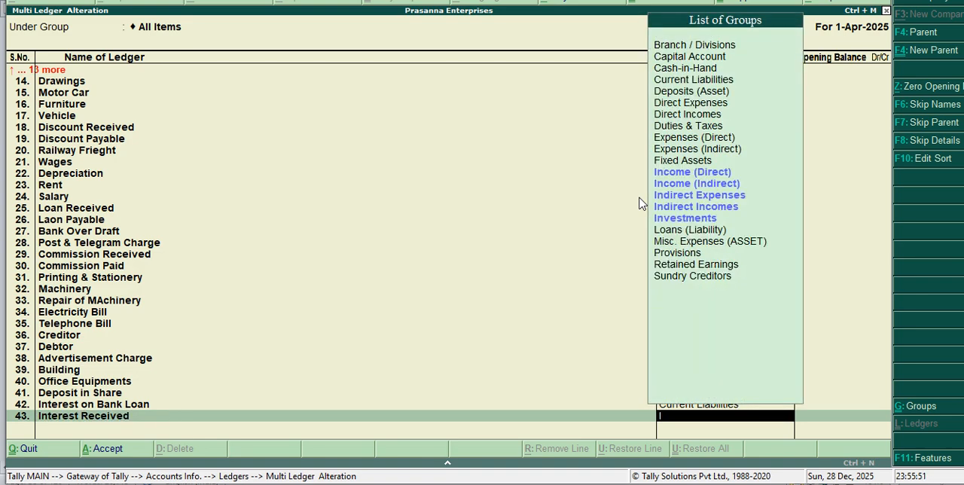
key(Down)
key(Down)
key(Down)
key(Down)
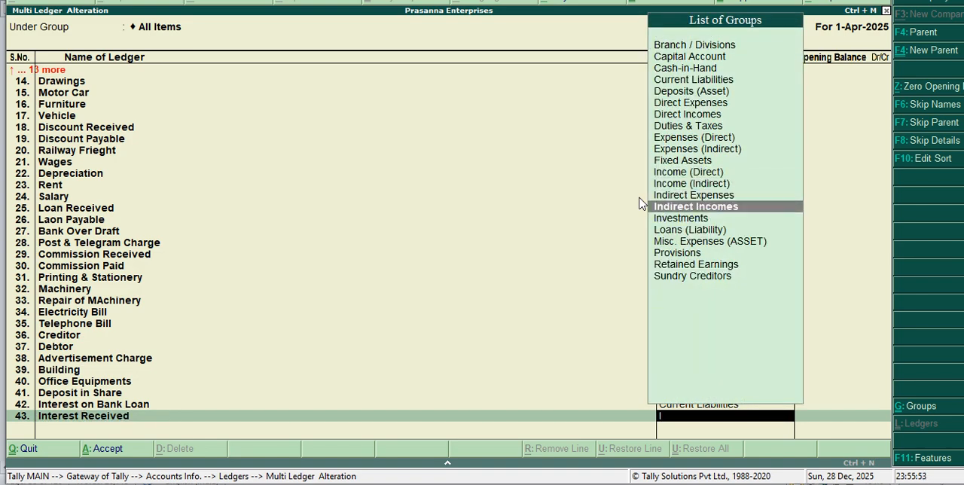
key(Return)
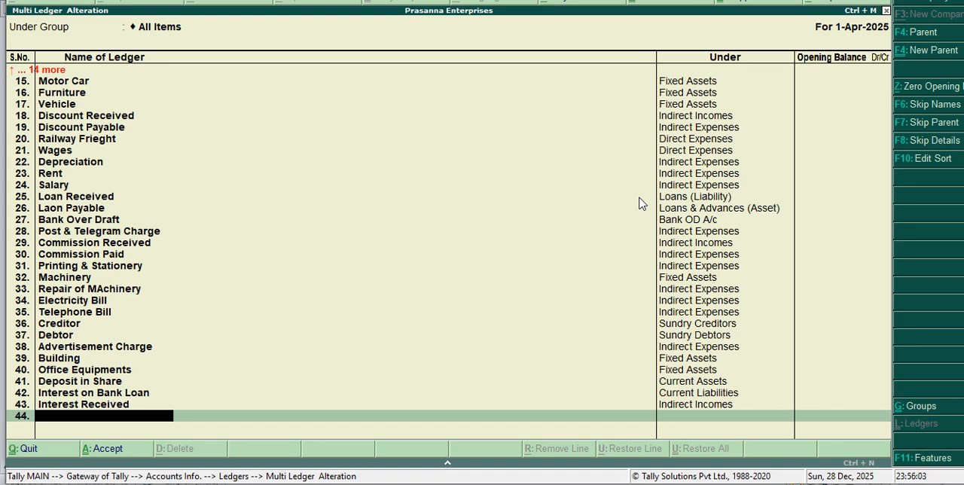
Step: Add a ledger named Donation under the Indirect Incomes group, leaving its opening balance empty
text(Donation)
key(Return)
text(I)
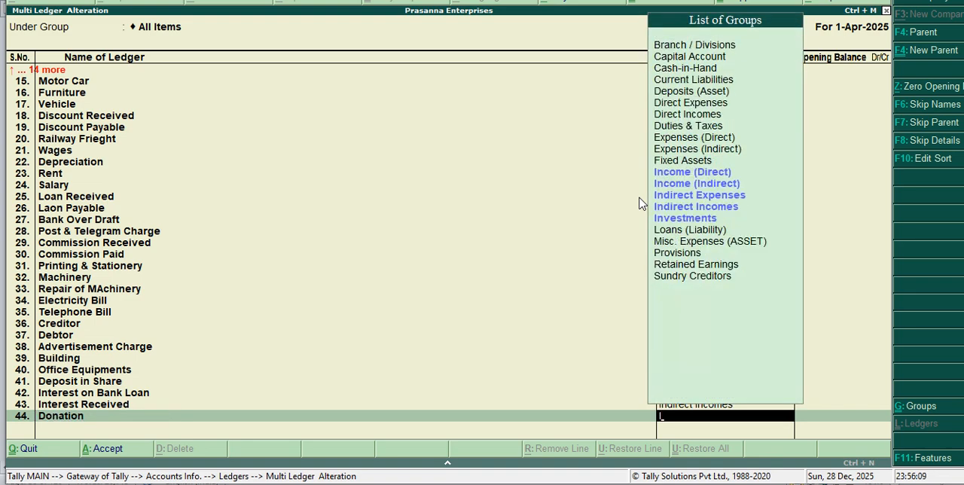
key(Down)
key(Down)
key(Down)
key(Down)
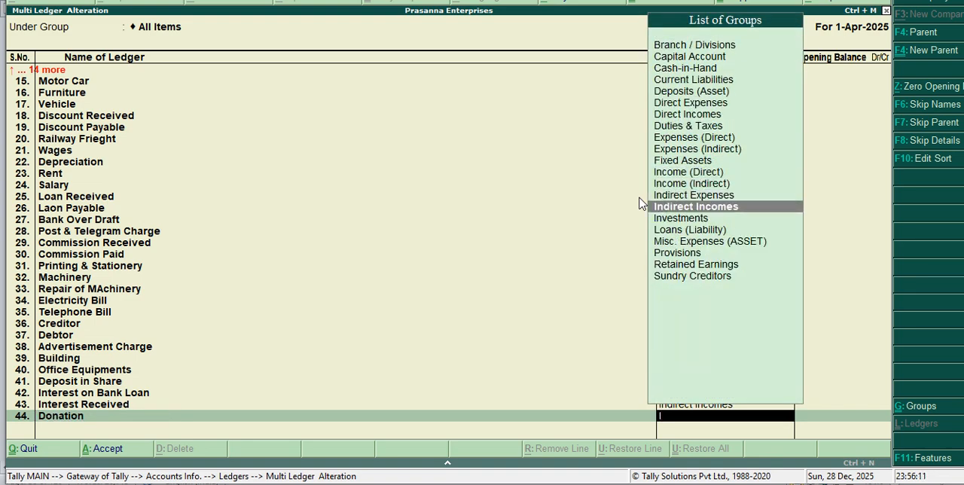
key(Return)
key(Return)
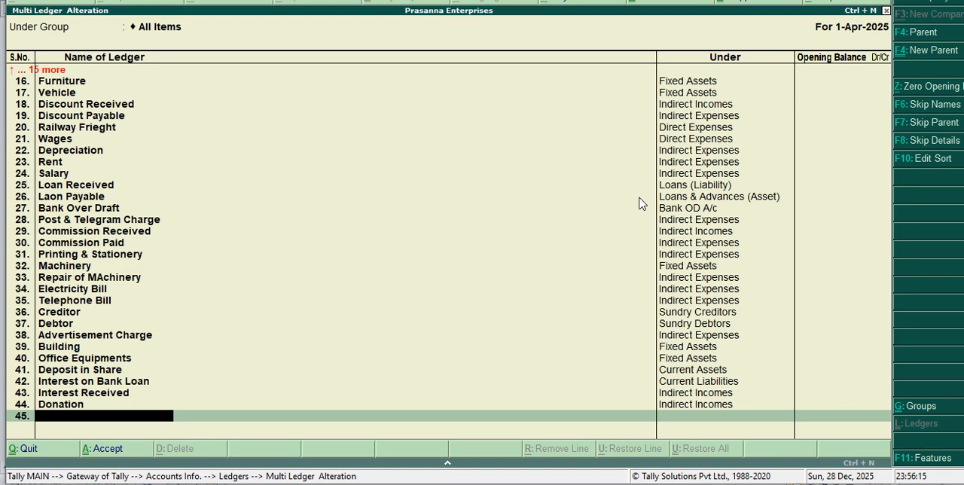
Step: Add a ledger named Conveyance under the Indirect Expenses group, leaving its opening balance empty
text(Conveyance)
key(Return)
text(i)
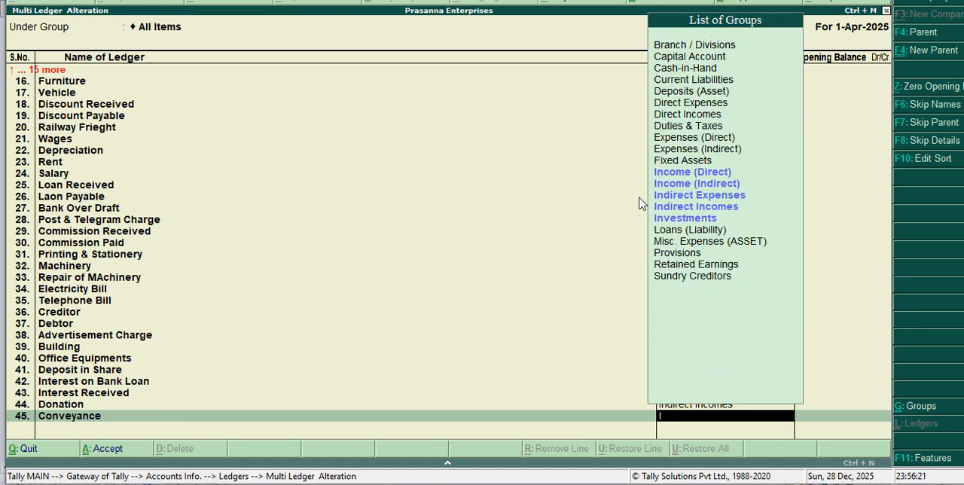
key(Down)
key(Down)
key(Down)
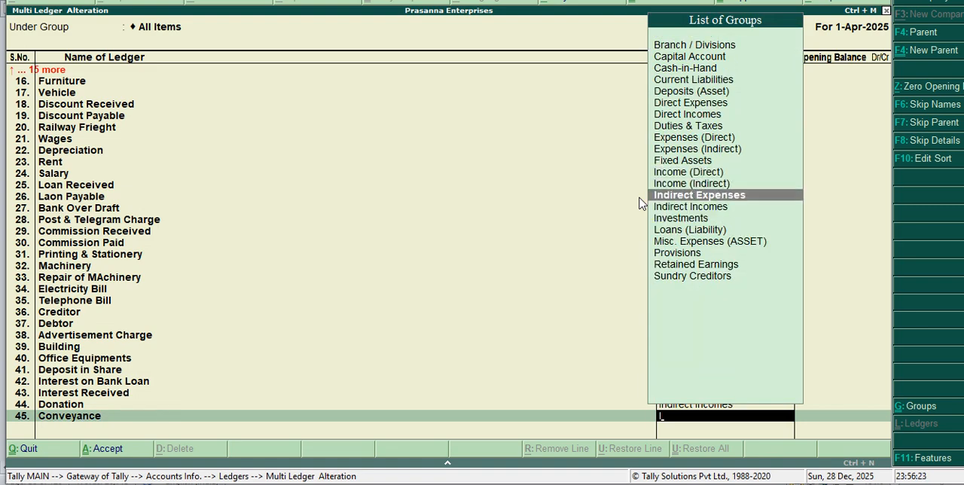
key(Return)
key(Return)
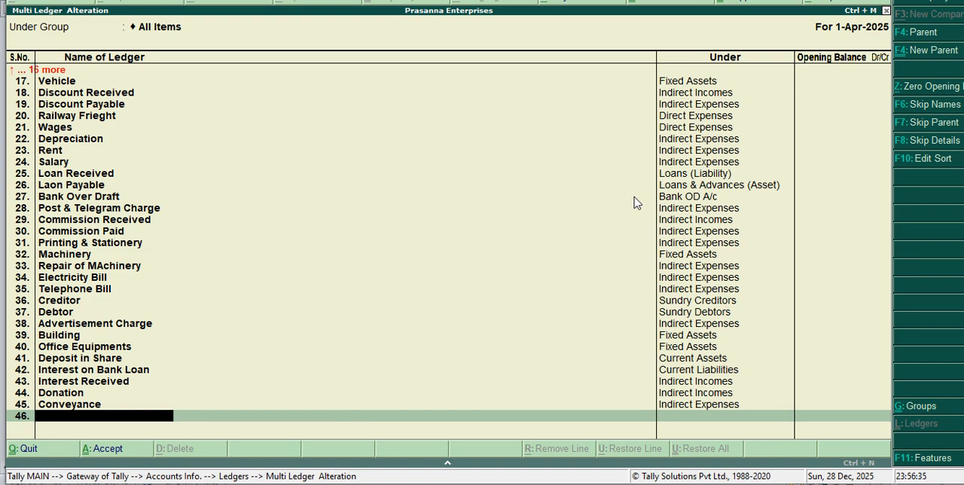
Step: Add a ledger named Custome Duty under the Direct Expenses group, leaving its opening balance empty
text(Custome Duty)
key(Return)
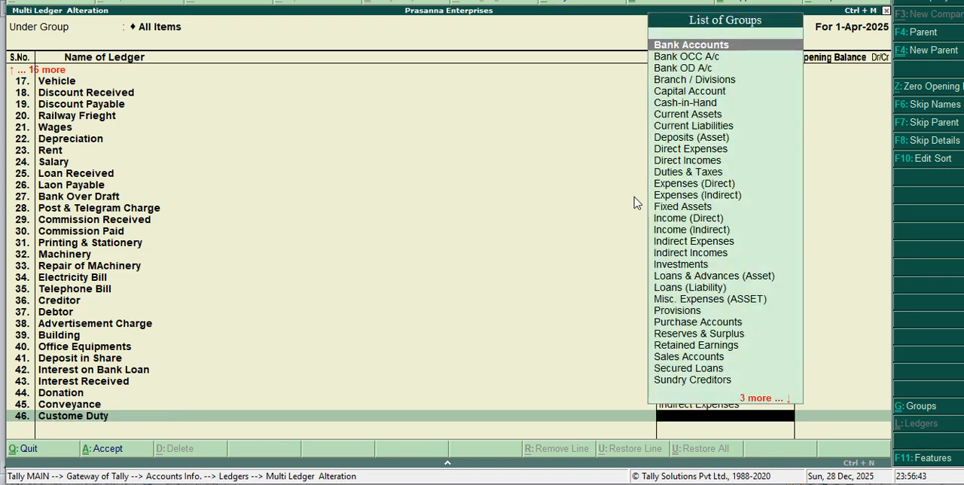
text(D)
key(Down)
key(Down)
key(Down)
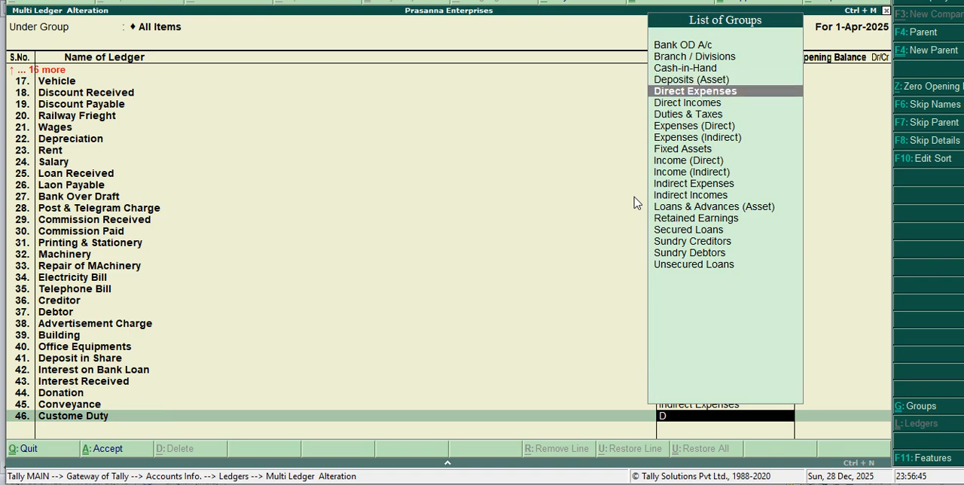
key(Up)
key(Return)
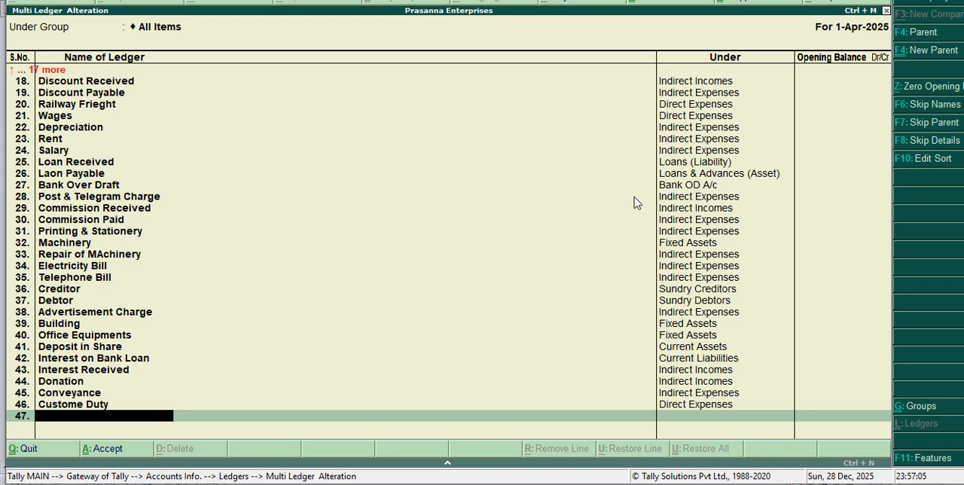
Step: Add a ledger named Canara Bank under the Bank Accounts group, leaving its opening balance empty
text(Canara Bank)
key(Return)
text(B)
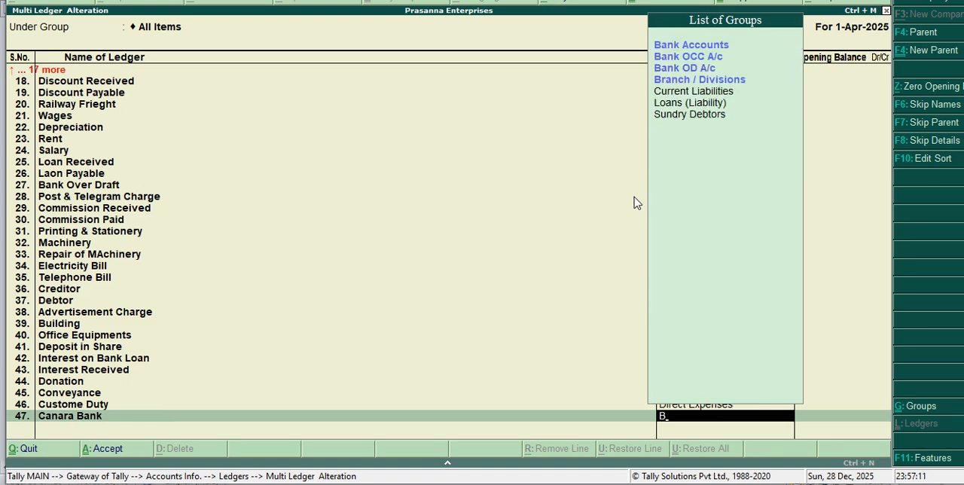
key(Return)
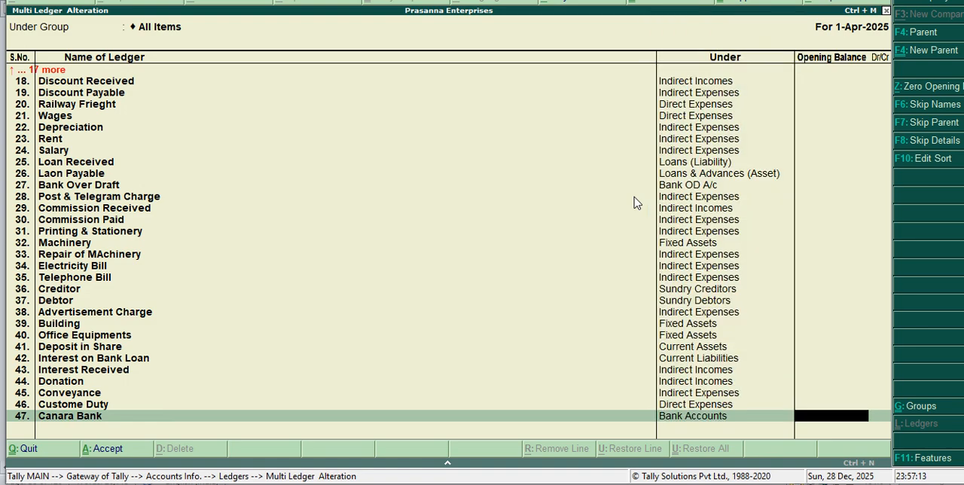
key(Return)
Step: Add a ledger named Sbi Bank under the Bank Accounts group, leaving its opening balance empty
text(Sbi)
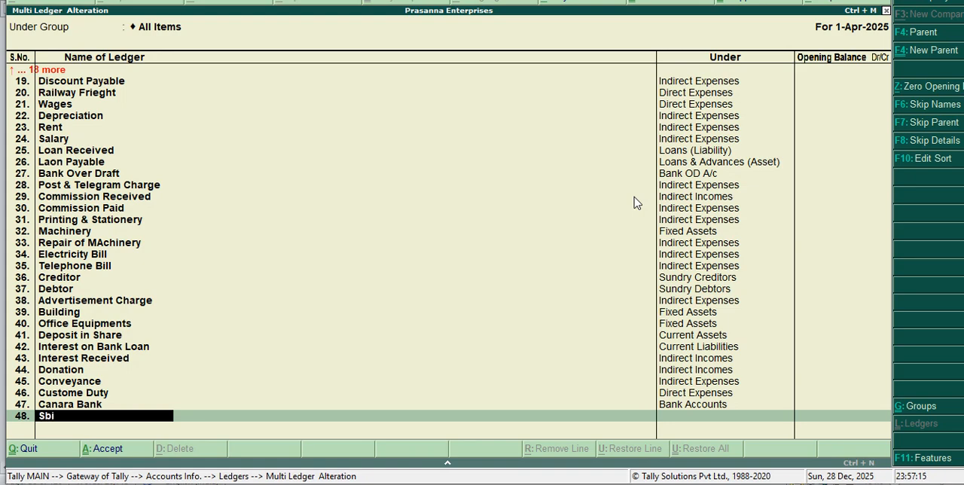
text( Bank)
key(Return)
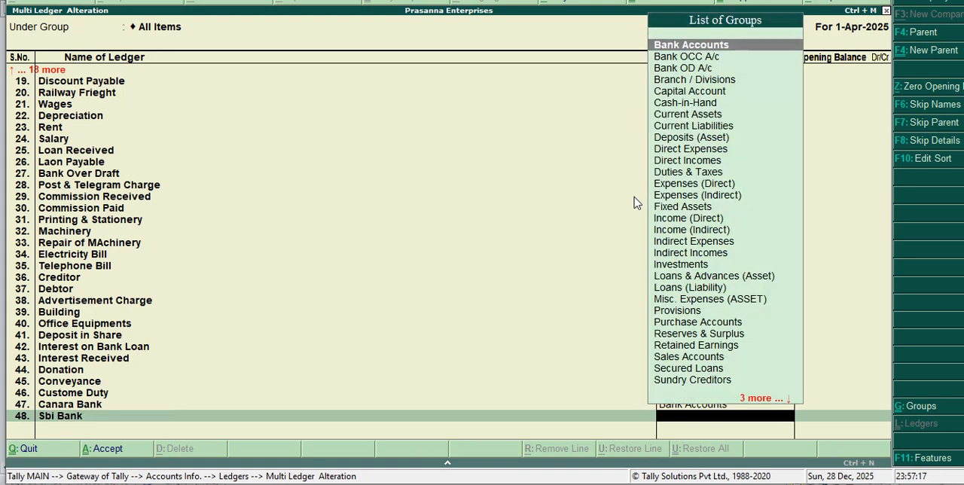
text(Ba)
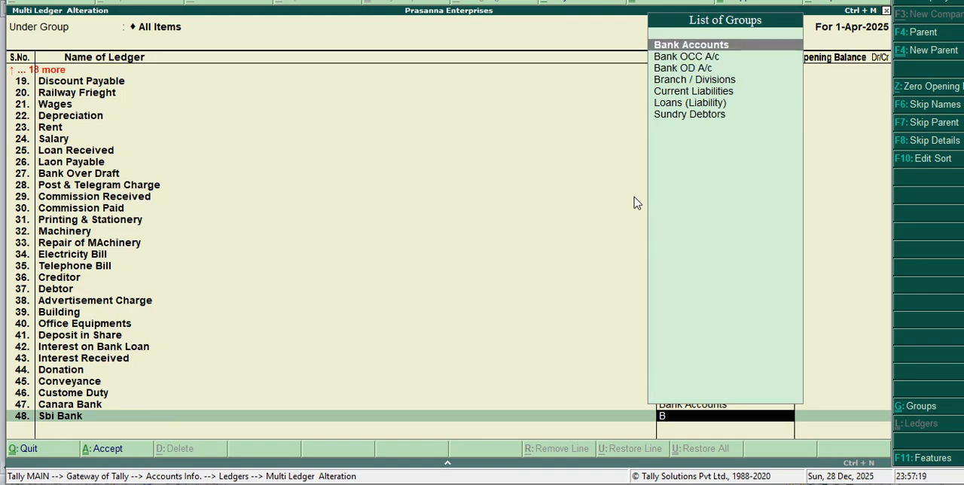
key(Return)
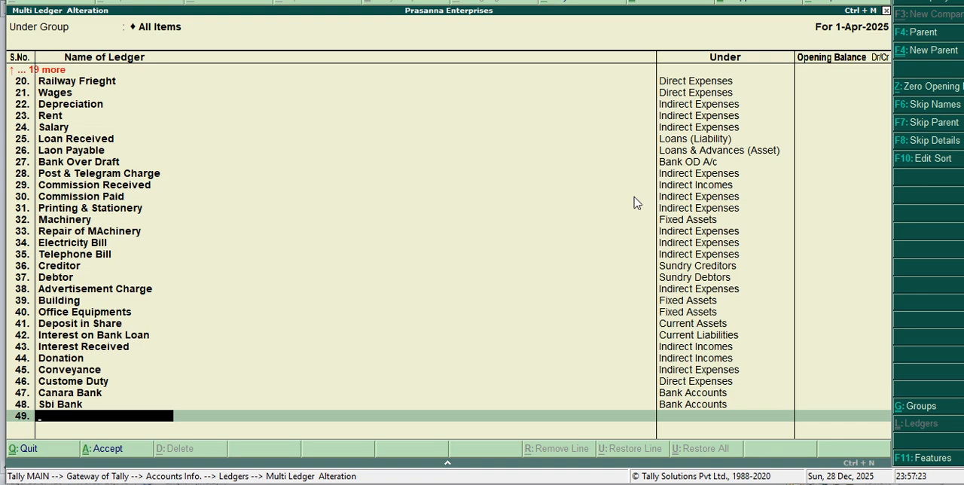
Step: Add a ledger named Water Bill under the Indirect Expenses group, leaving its opening balance empty
text(Water B)
text(ill)
key(Return)
text(i)
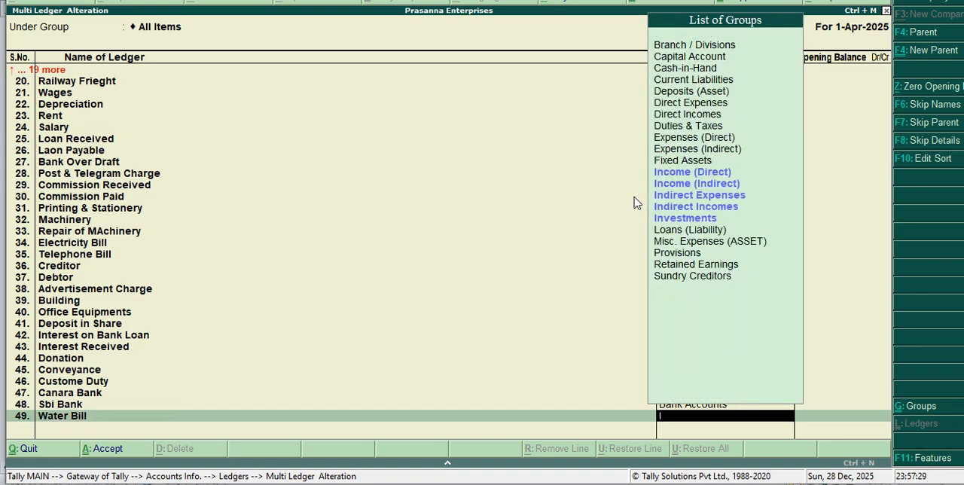
key(Down)
key(Down)
key(Down)
key(Up)
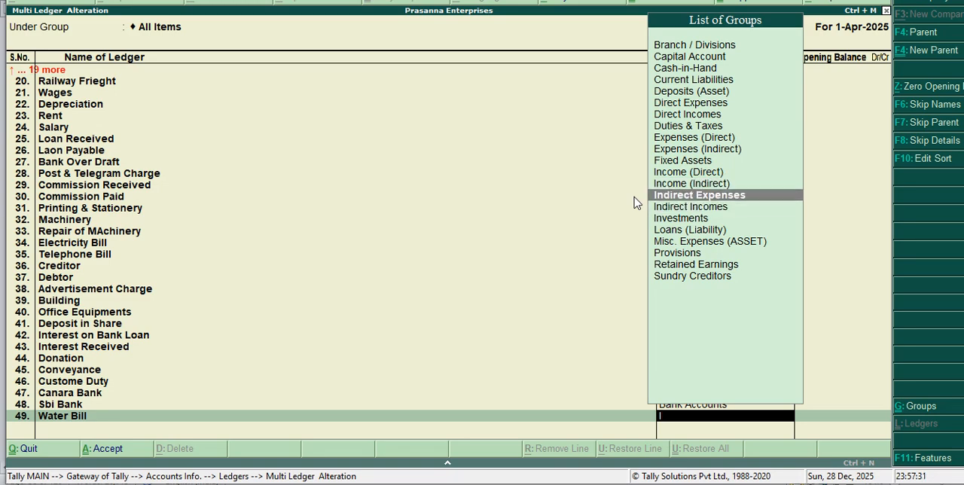
key(Return)
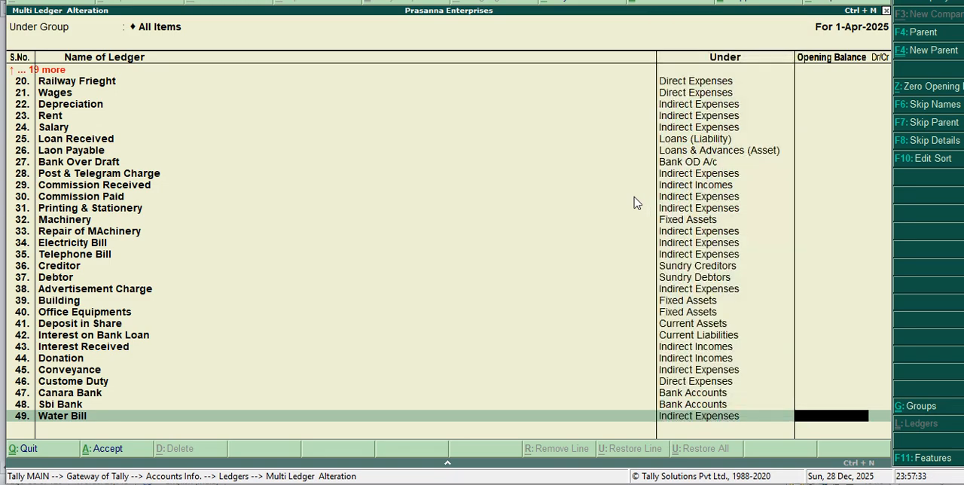
key(Return)
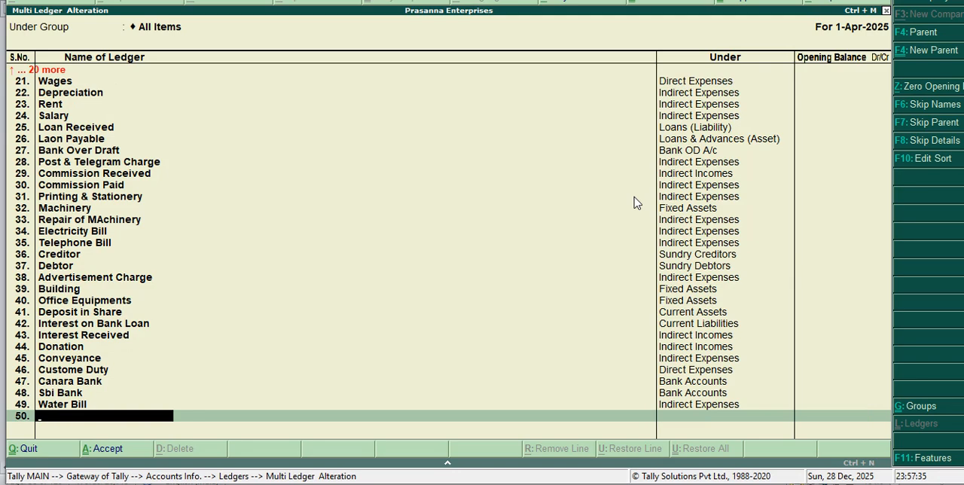
Step: Add a ledger named Sales Order under the Sales Accounts group, leaving its opening balance empty
text(Sales Order)
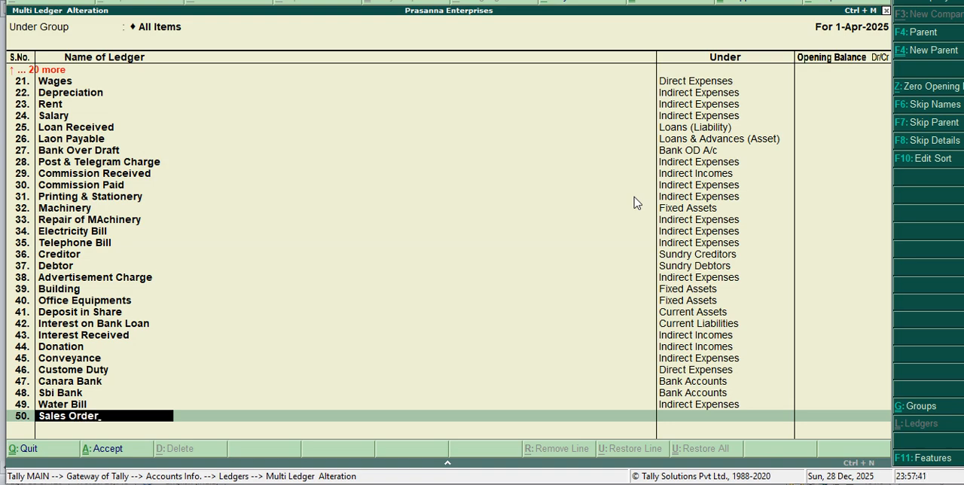
key(Return)
text(S)
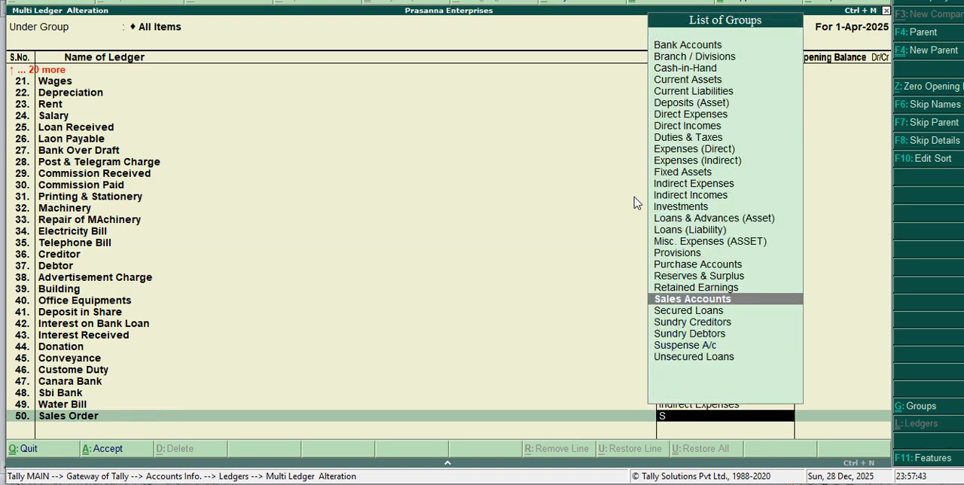
key(Return)
key(Return)
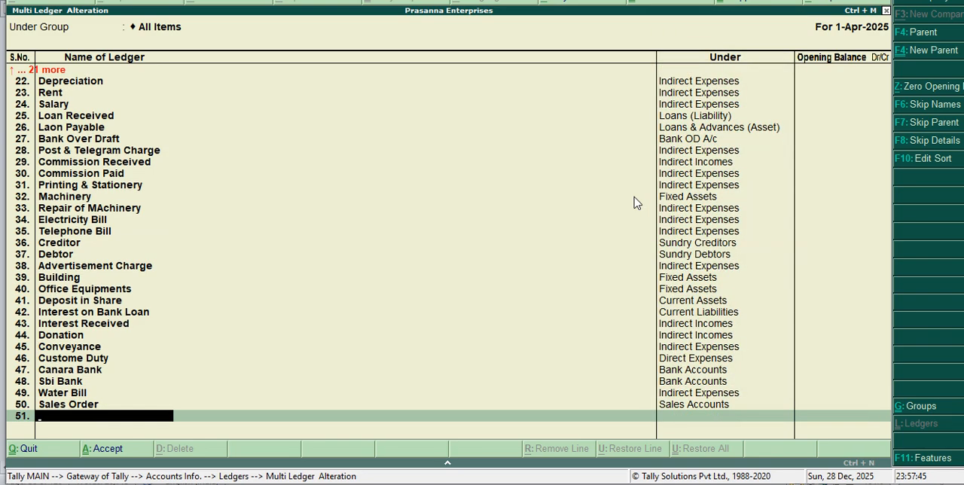
Step: Add a ledger named Purchase Order under the Purchase Accounts group, leaving its opening balance empty
text(Purchase Order)
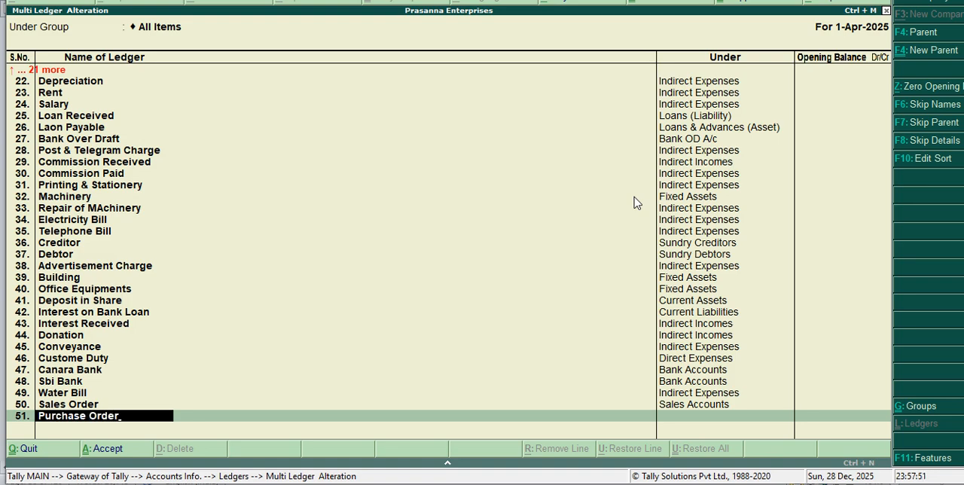
key(Return)
text(P)
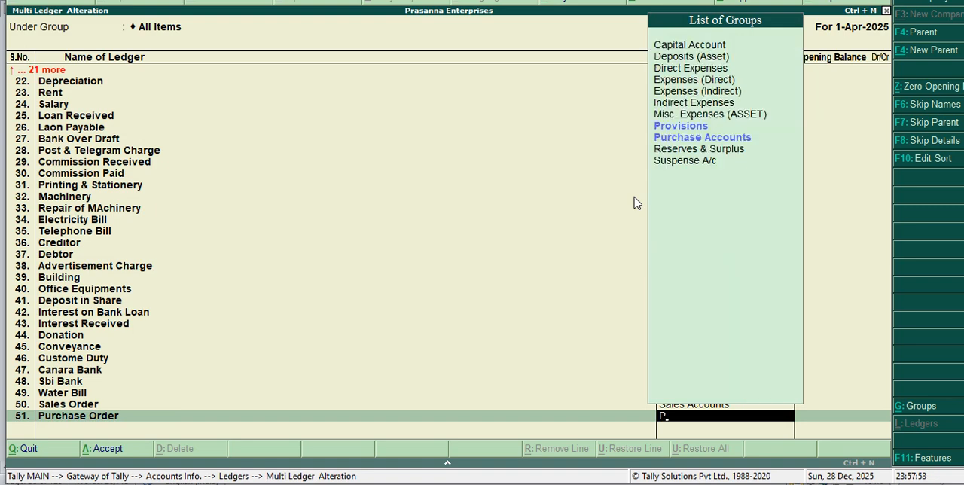
key(Down)
key(Down)
key(Return)
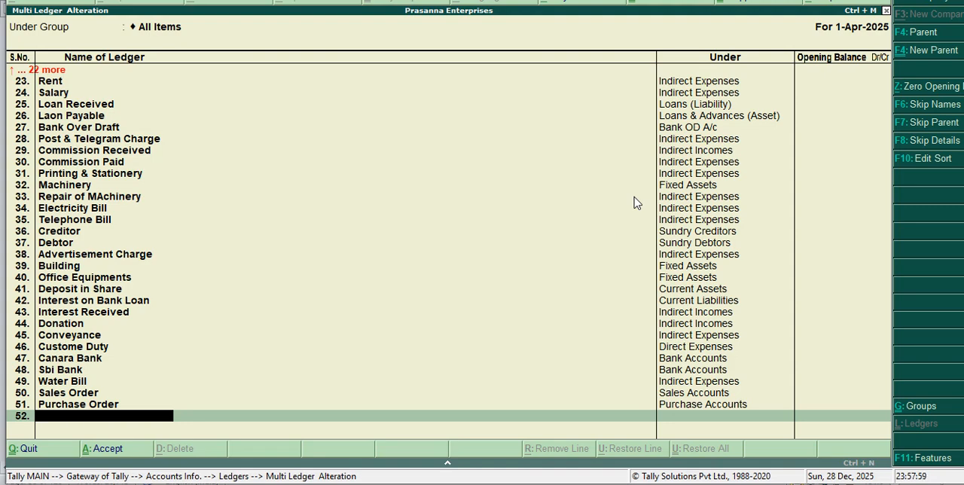
Step: Add a ledger named Goods under the Fixed Assets group, leaving its opening balance empty
text(Goods)
key(Return)
text(fix)
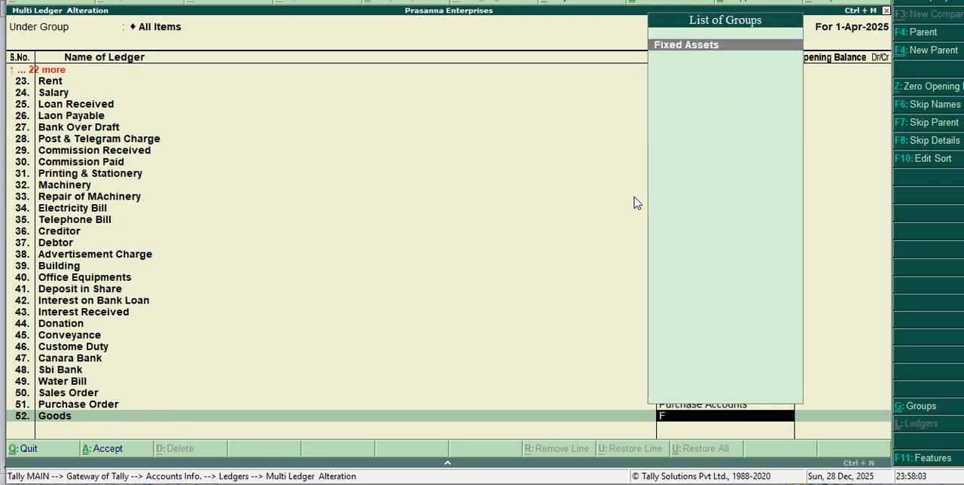
key(Return)
Step: Add a ledger named Tds under the Duties & Taxes group, leaving its opening balance empty
key(Return)
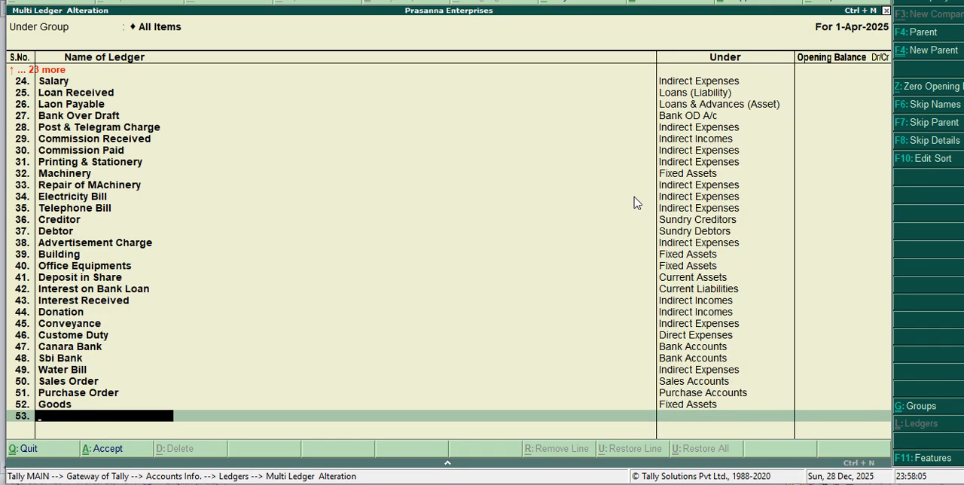
text(Tds)
key(Return)
text(D)
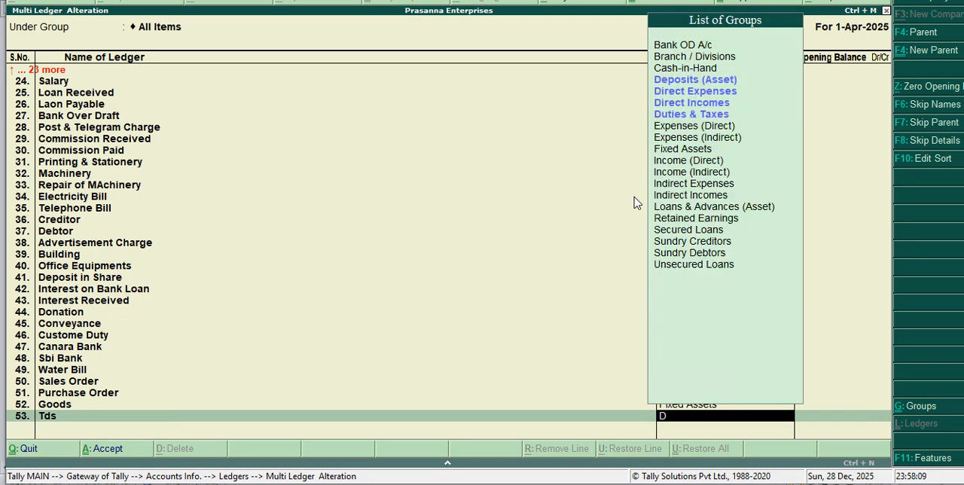
key(Down)
key(Down)
key(Down)
key(Down)
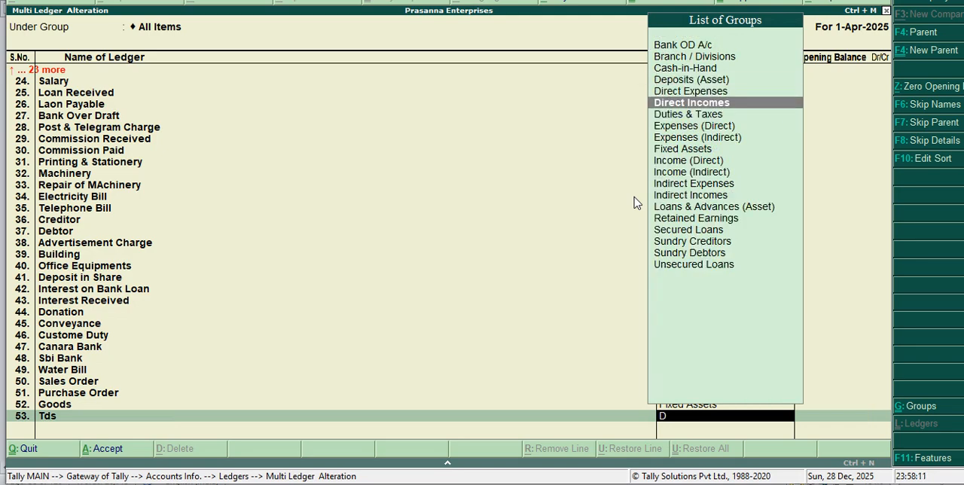
key(Return)
Step: Add a ledger named Gst under the Duties & Taxes group, leaving its opening balance empty
key(Return)
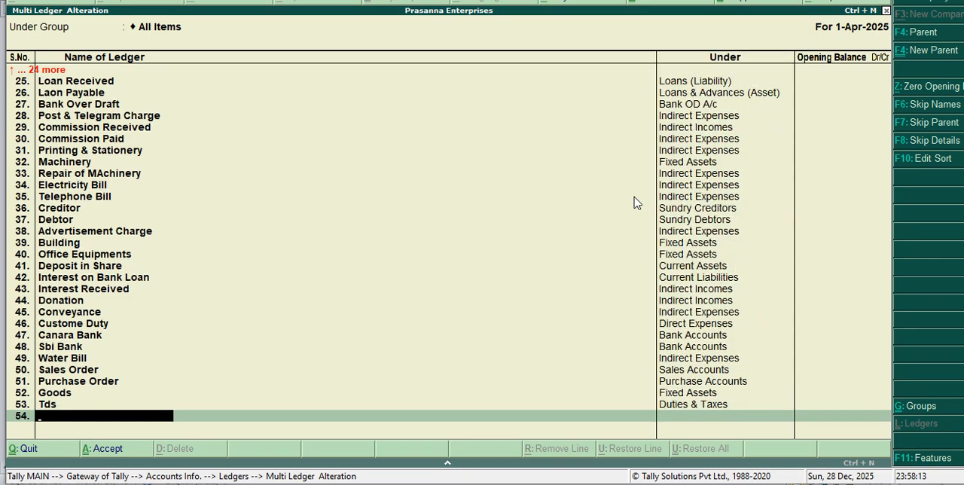
text(Gst)
key(Return)
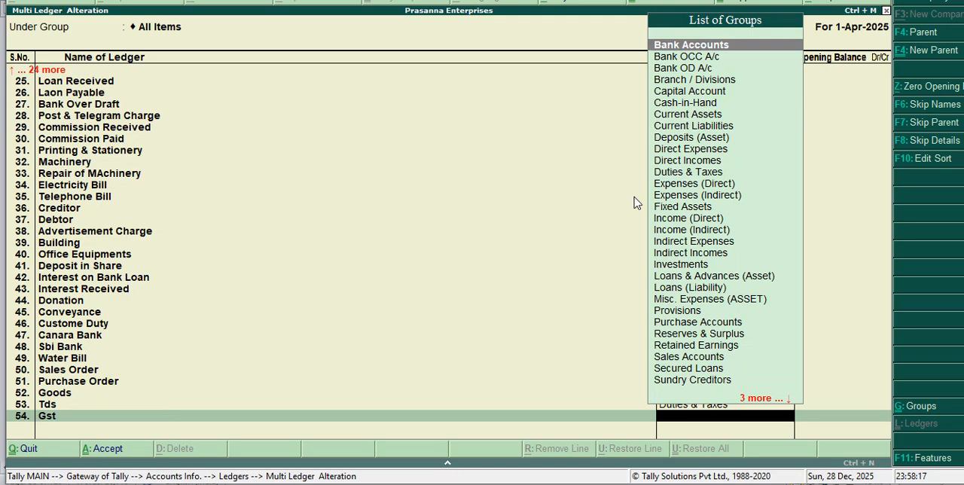
text(D)
key(Down)
key(Down)
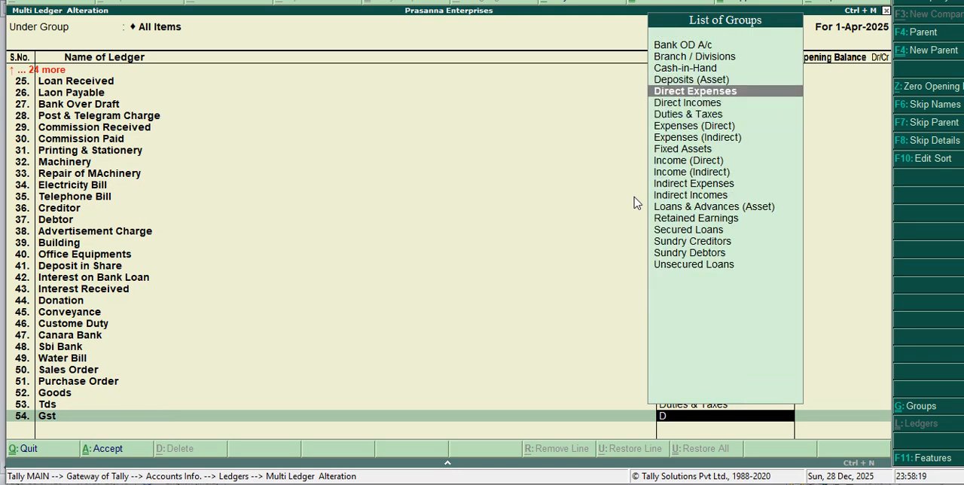
key(Down)
key(Down)
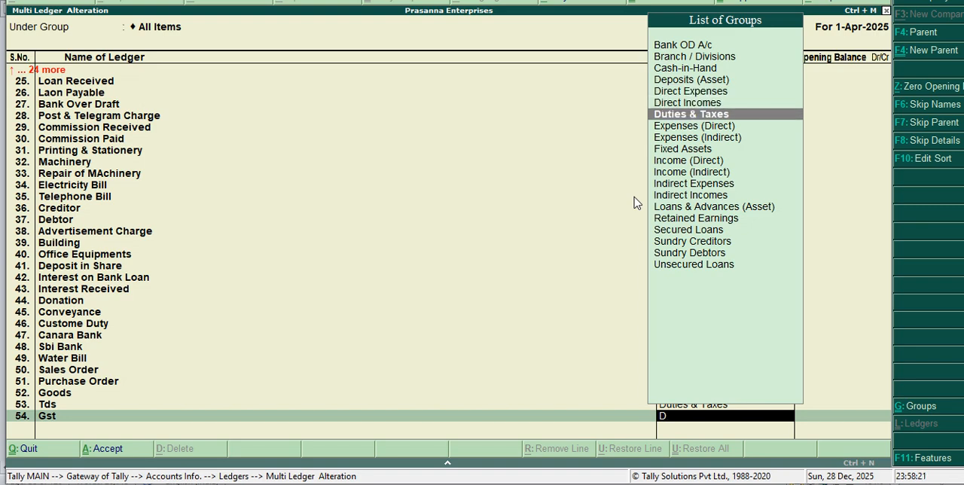
key(Return)
Step: Add a ledger named Vat under the Duties & Taxes group, leaving its opening balance empty
key(Return)
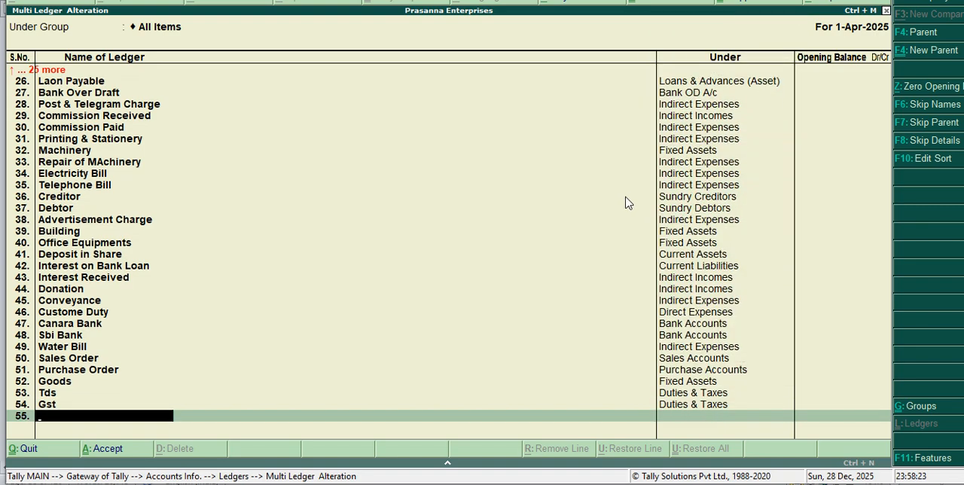
text(Vat)
key(Return)
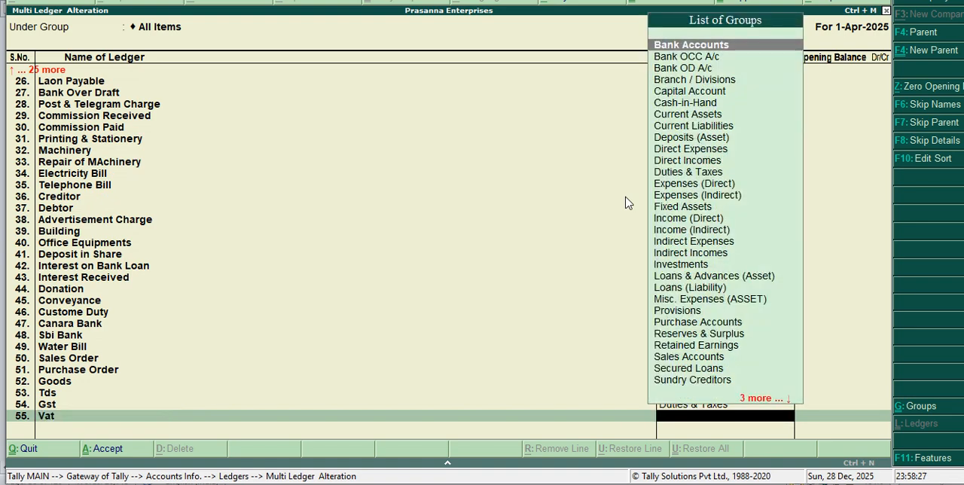
text(D)
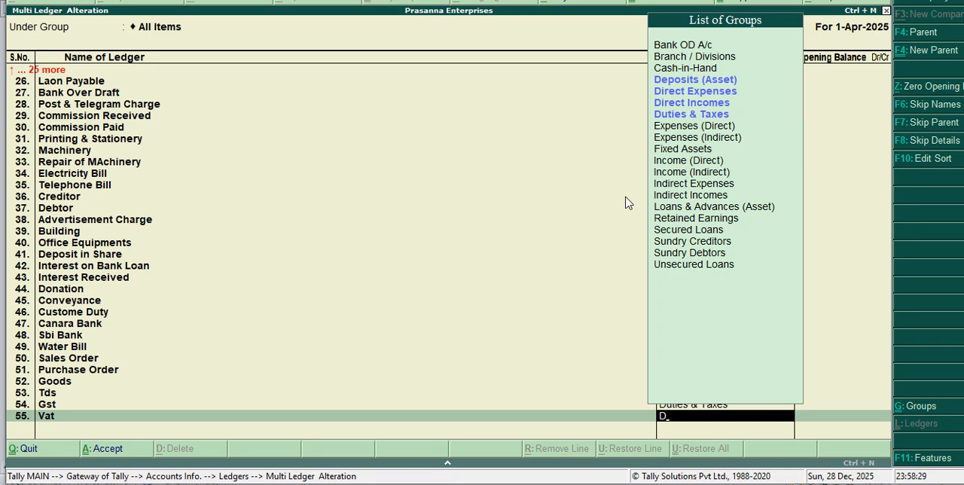
key(Down)
key(Down)
key(Down)
key(Down)
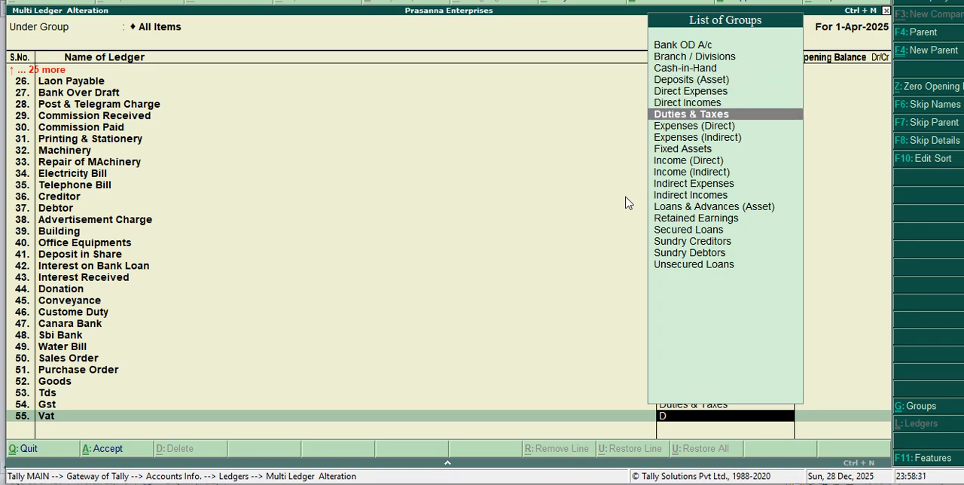
key(Return)
key(Return)
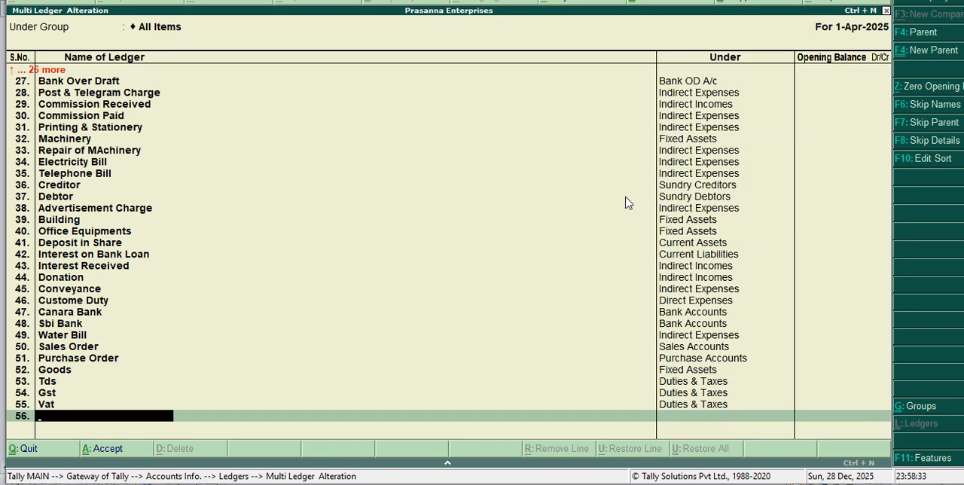